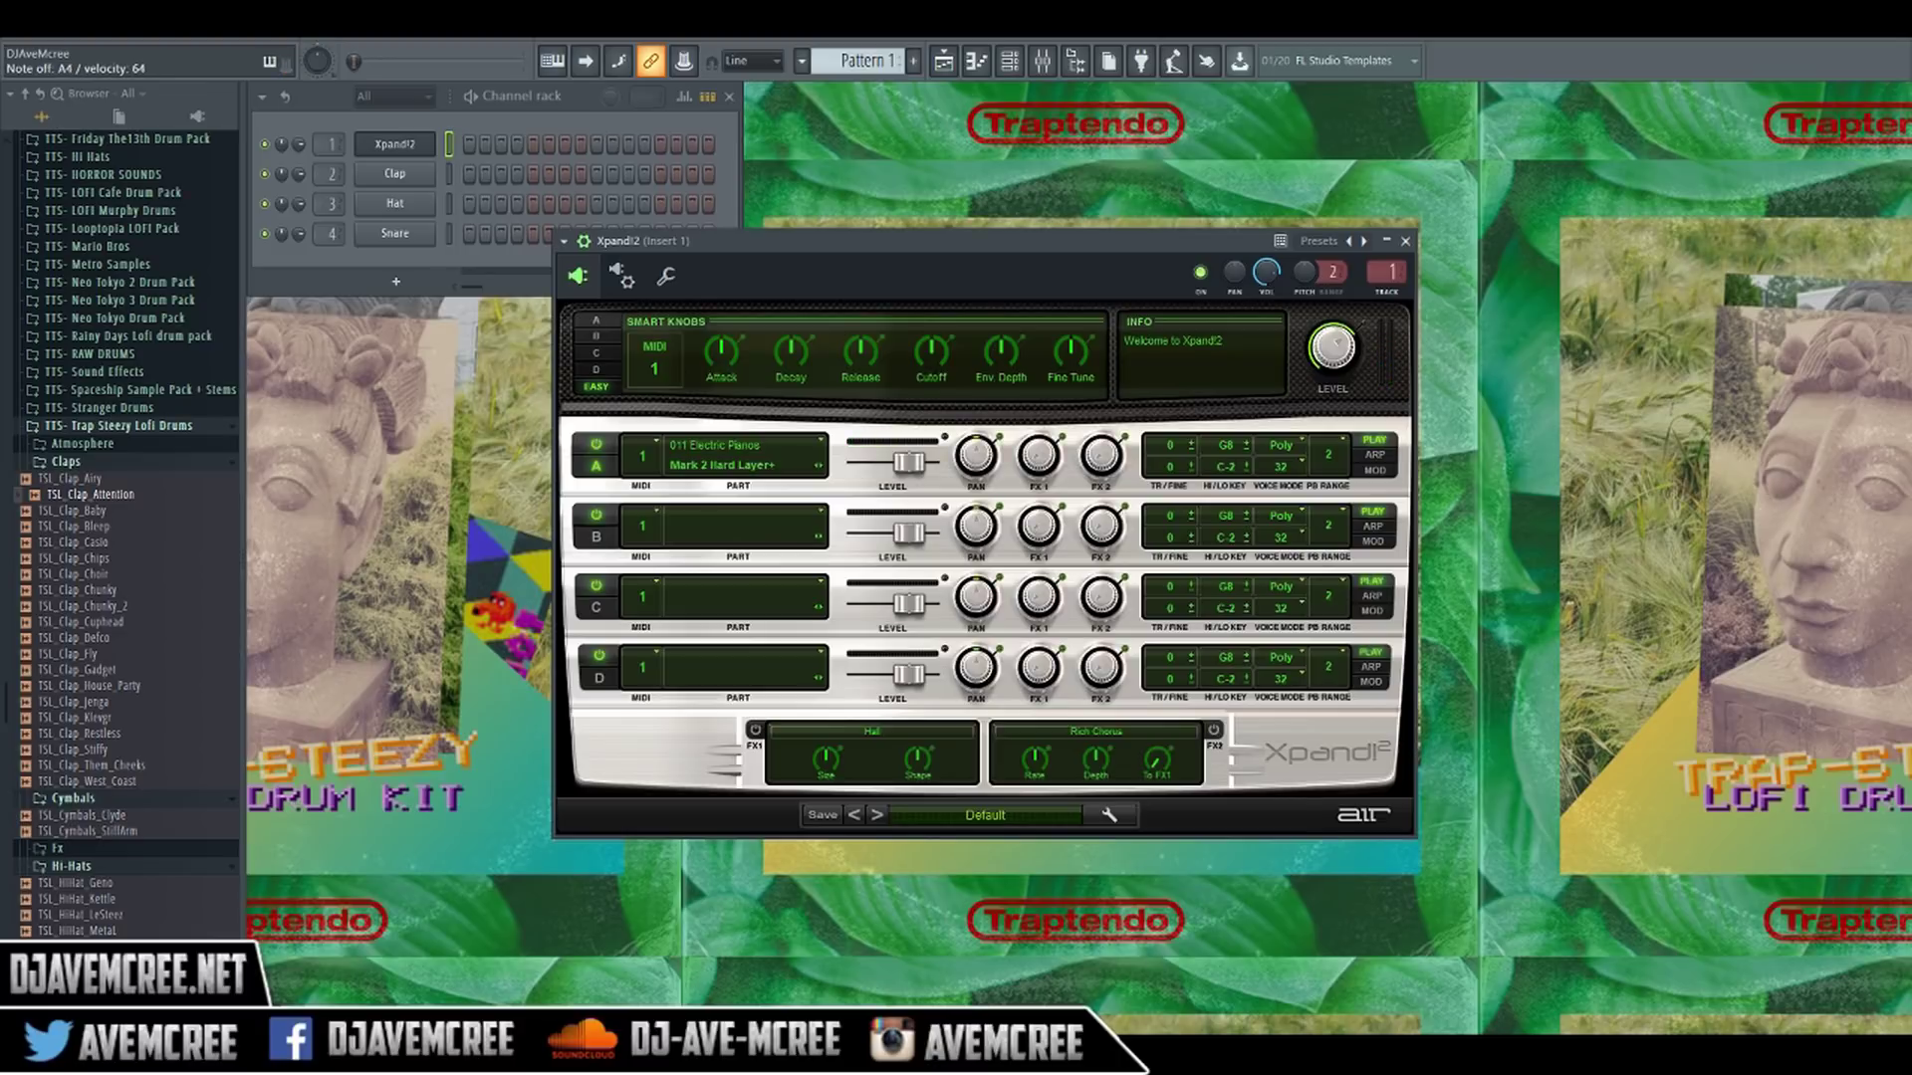
- Bring up the context menu for the Xpand!2 channel
right_click(402, 160)
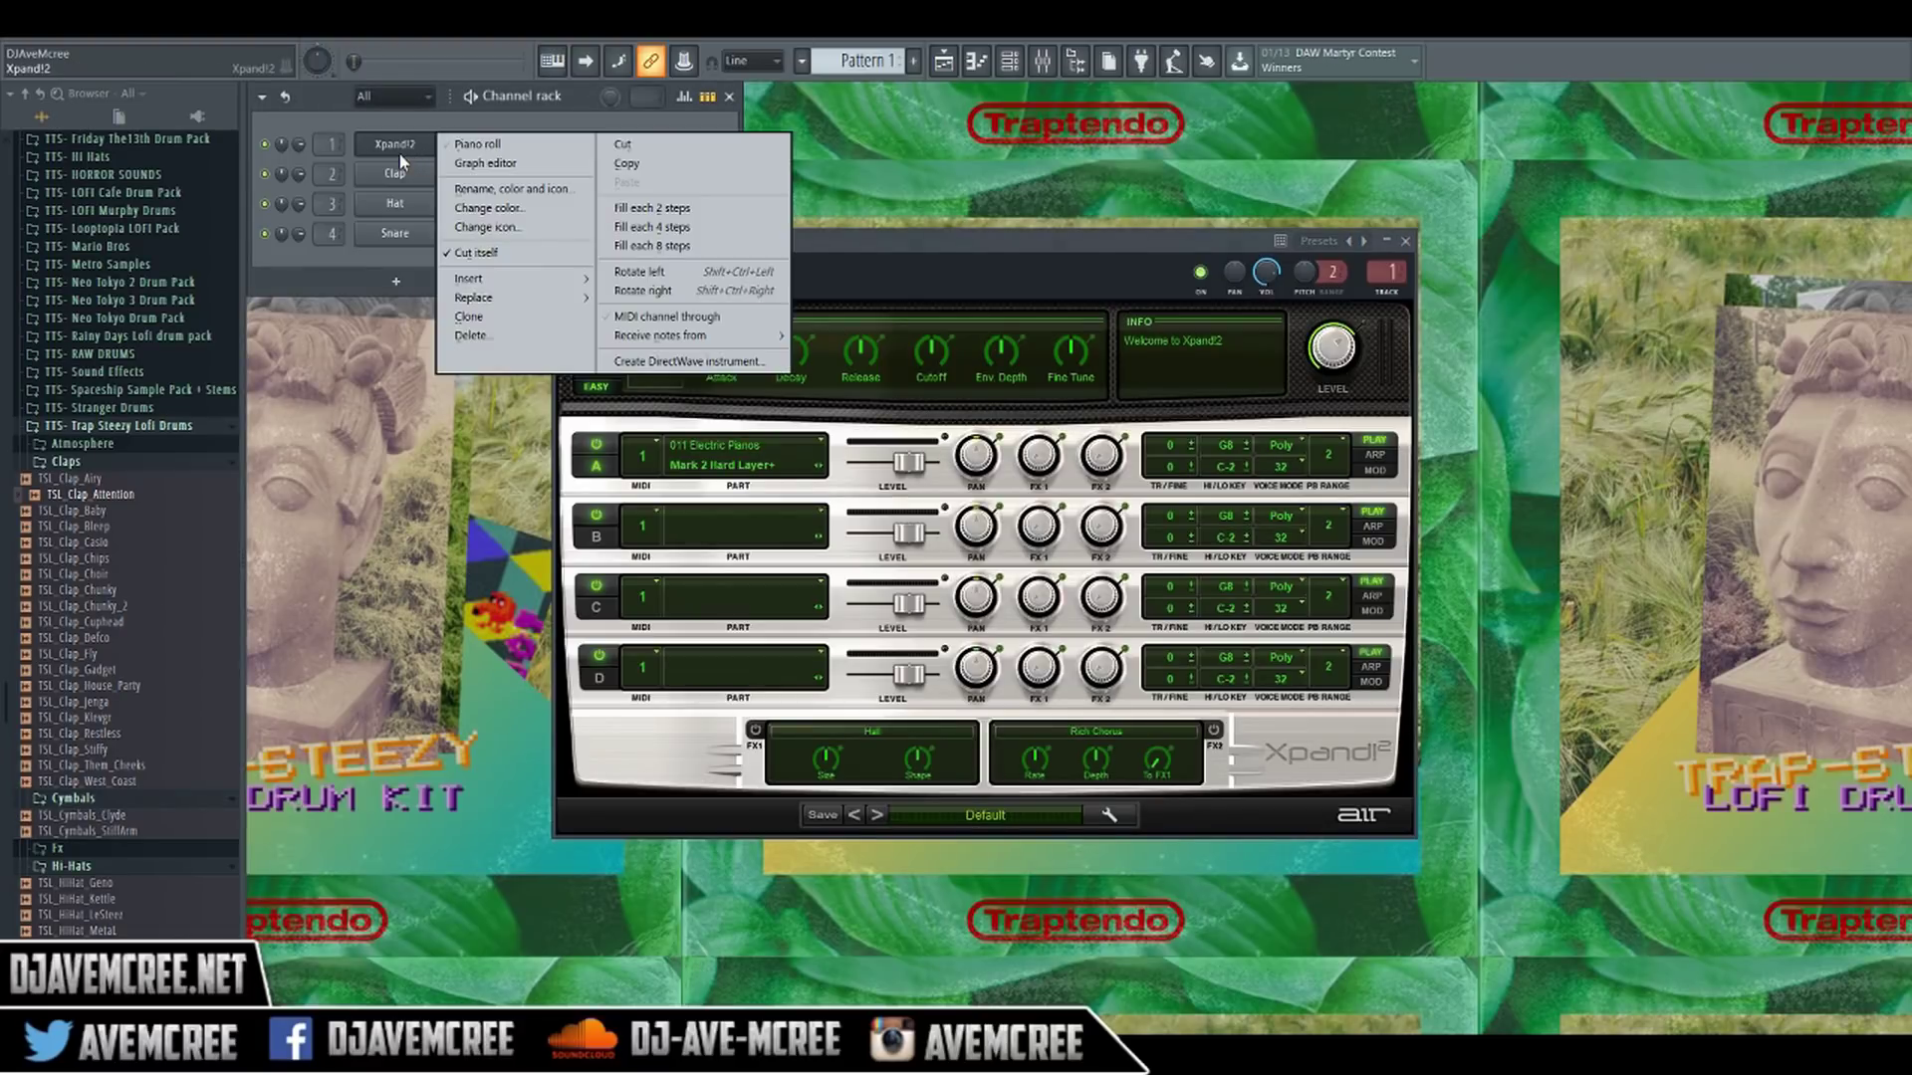
- Open the Xpand!2 piano roll, look through its options, then close it
click(480, 145)
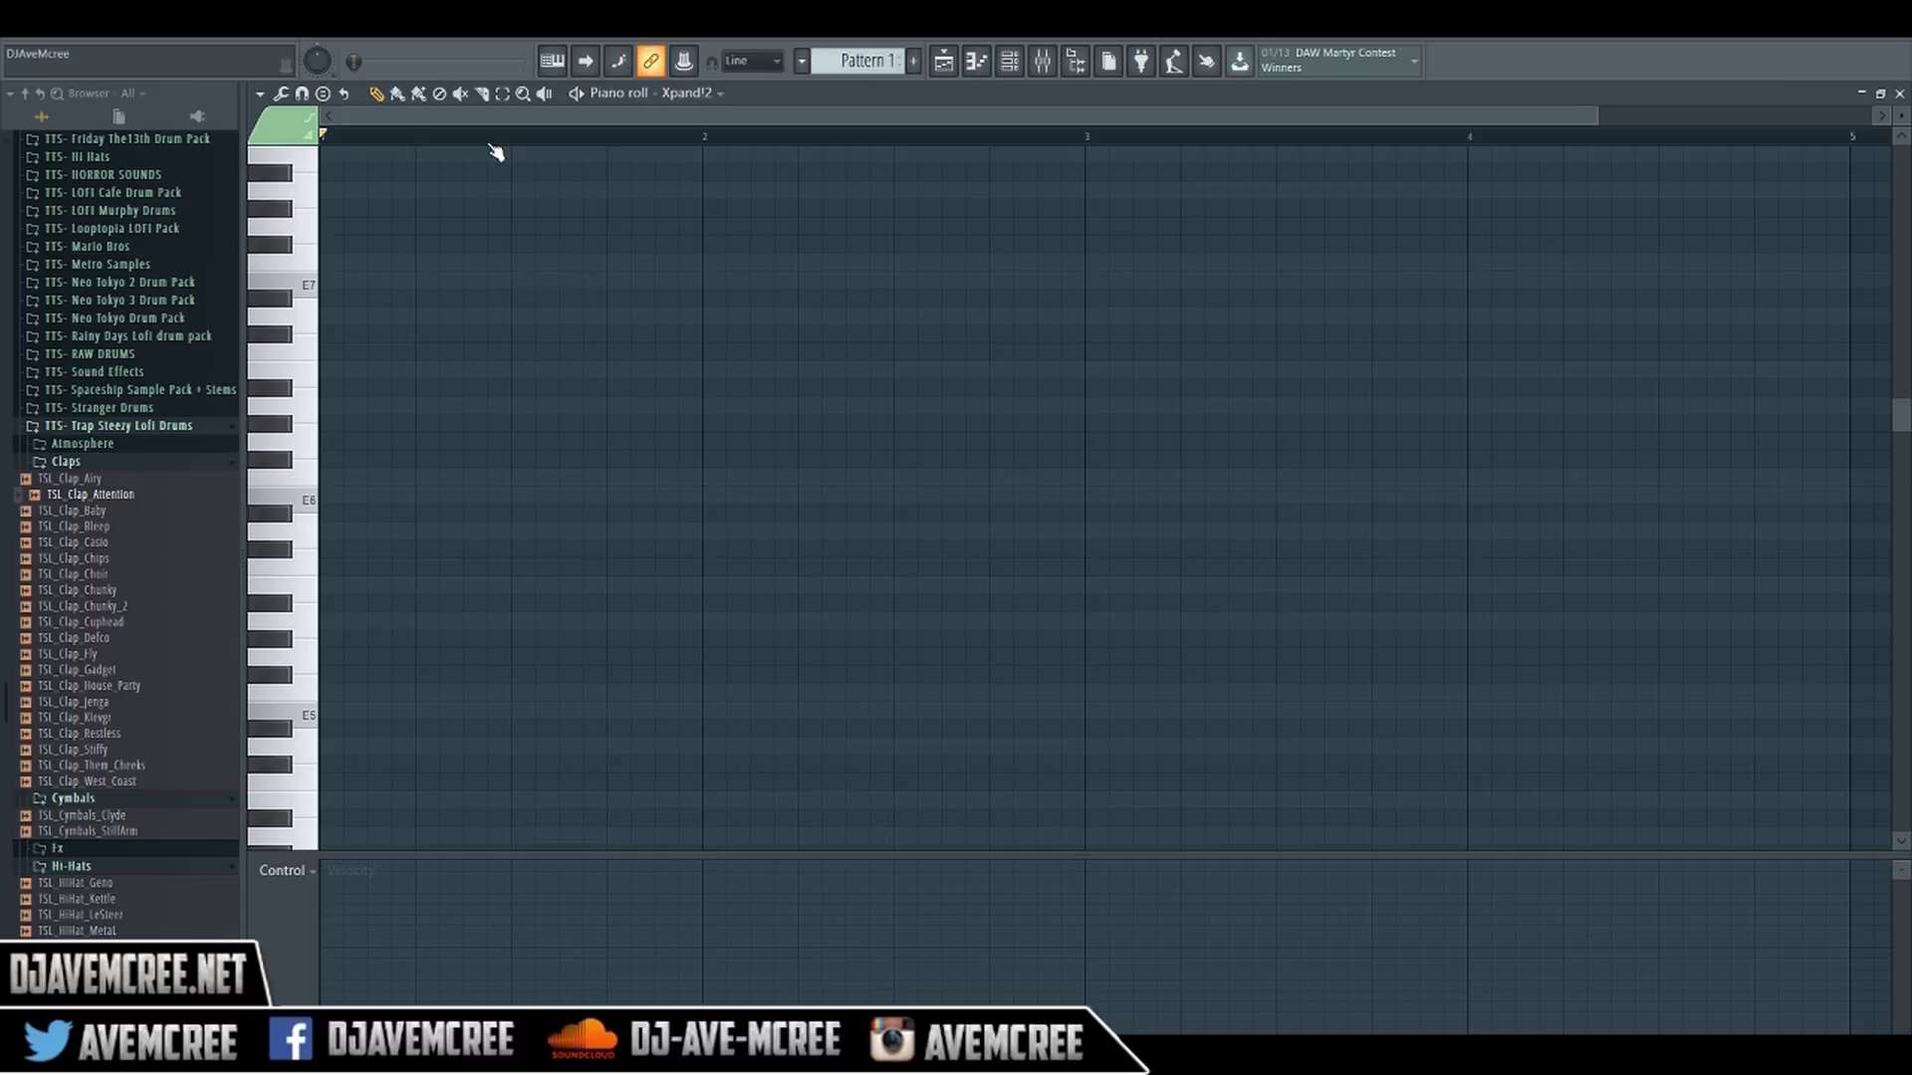
click(259, 95)
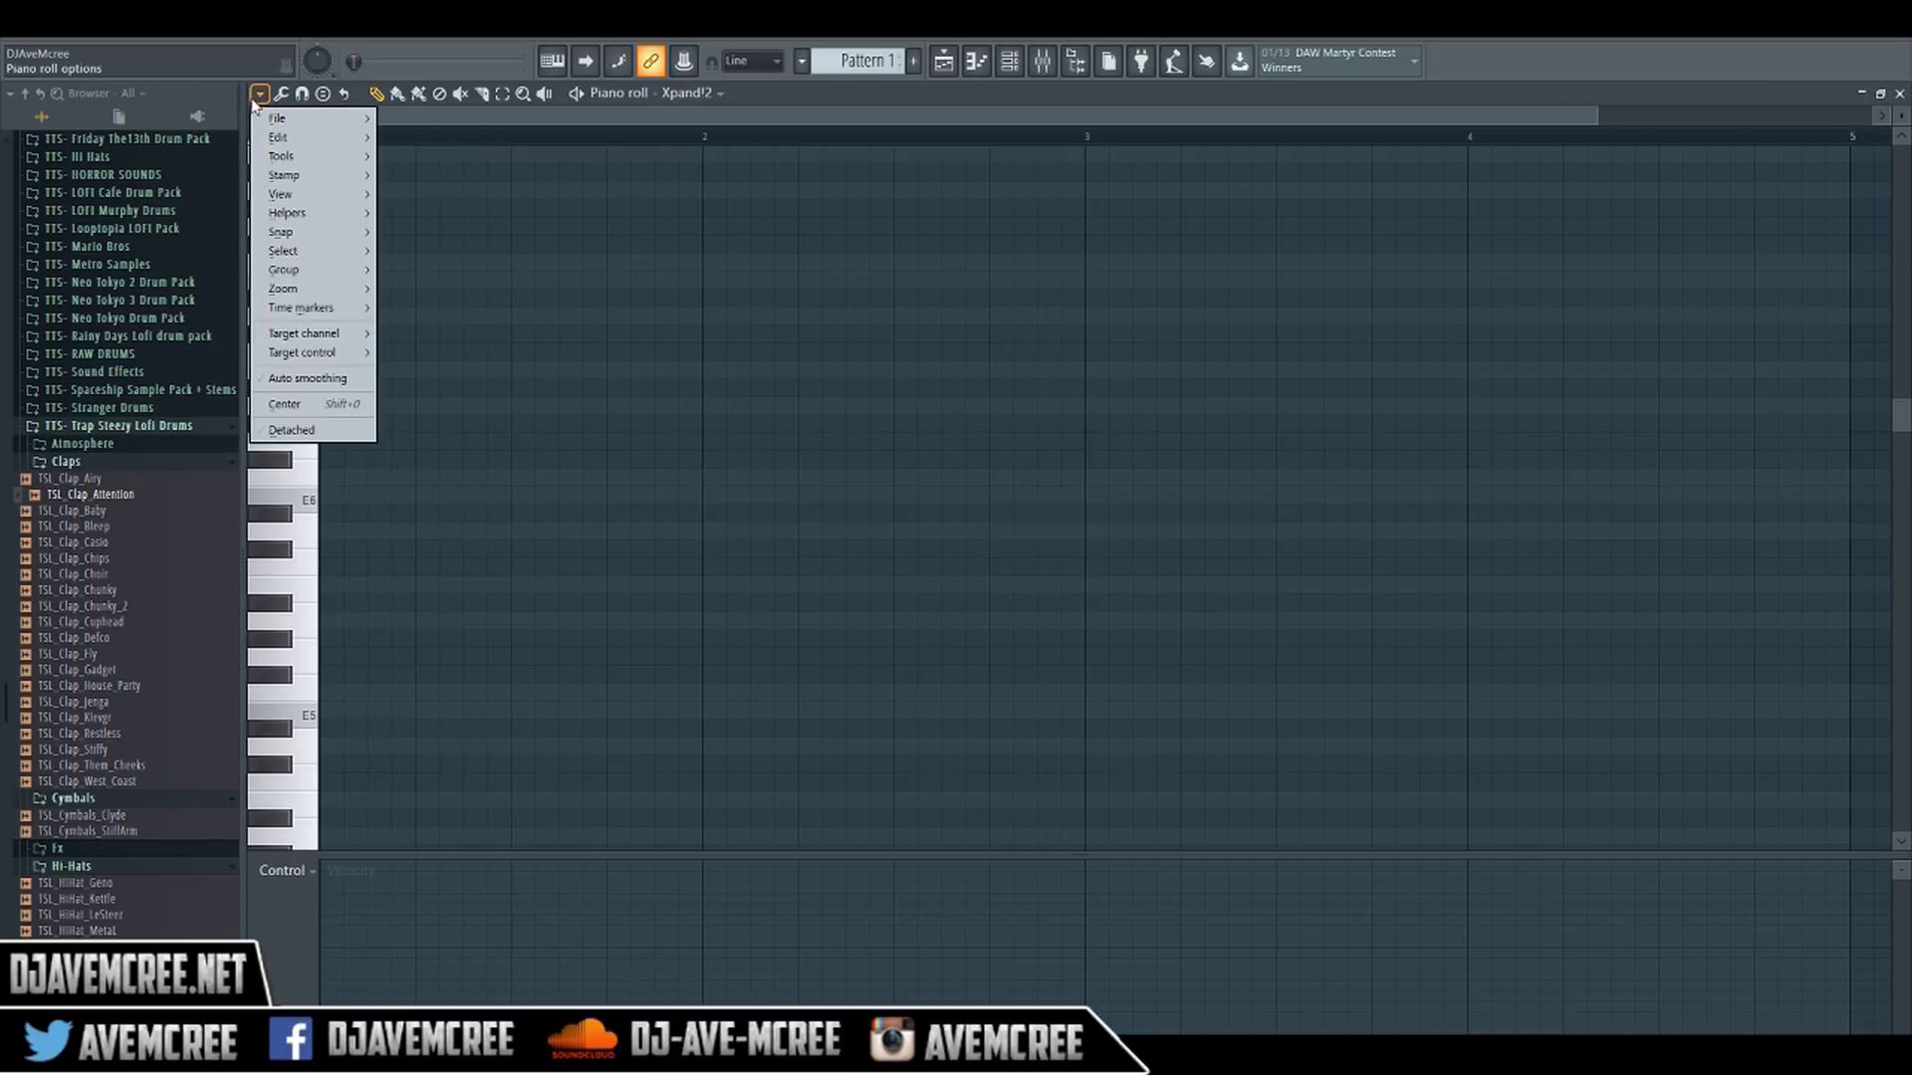
mouse_move(304, 217)
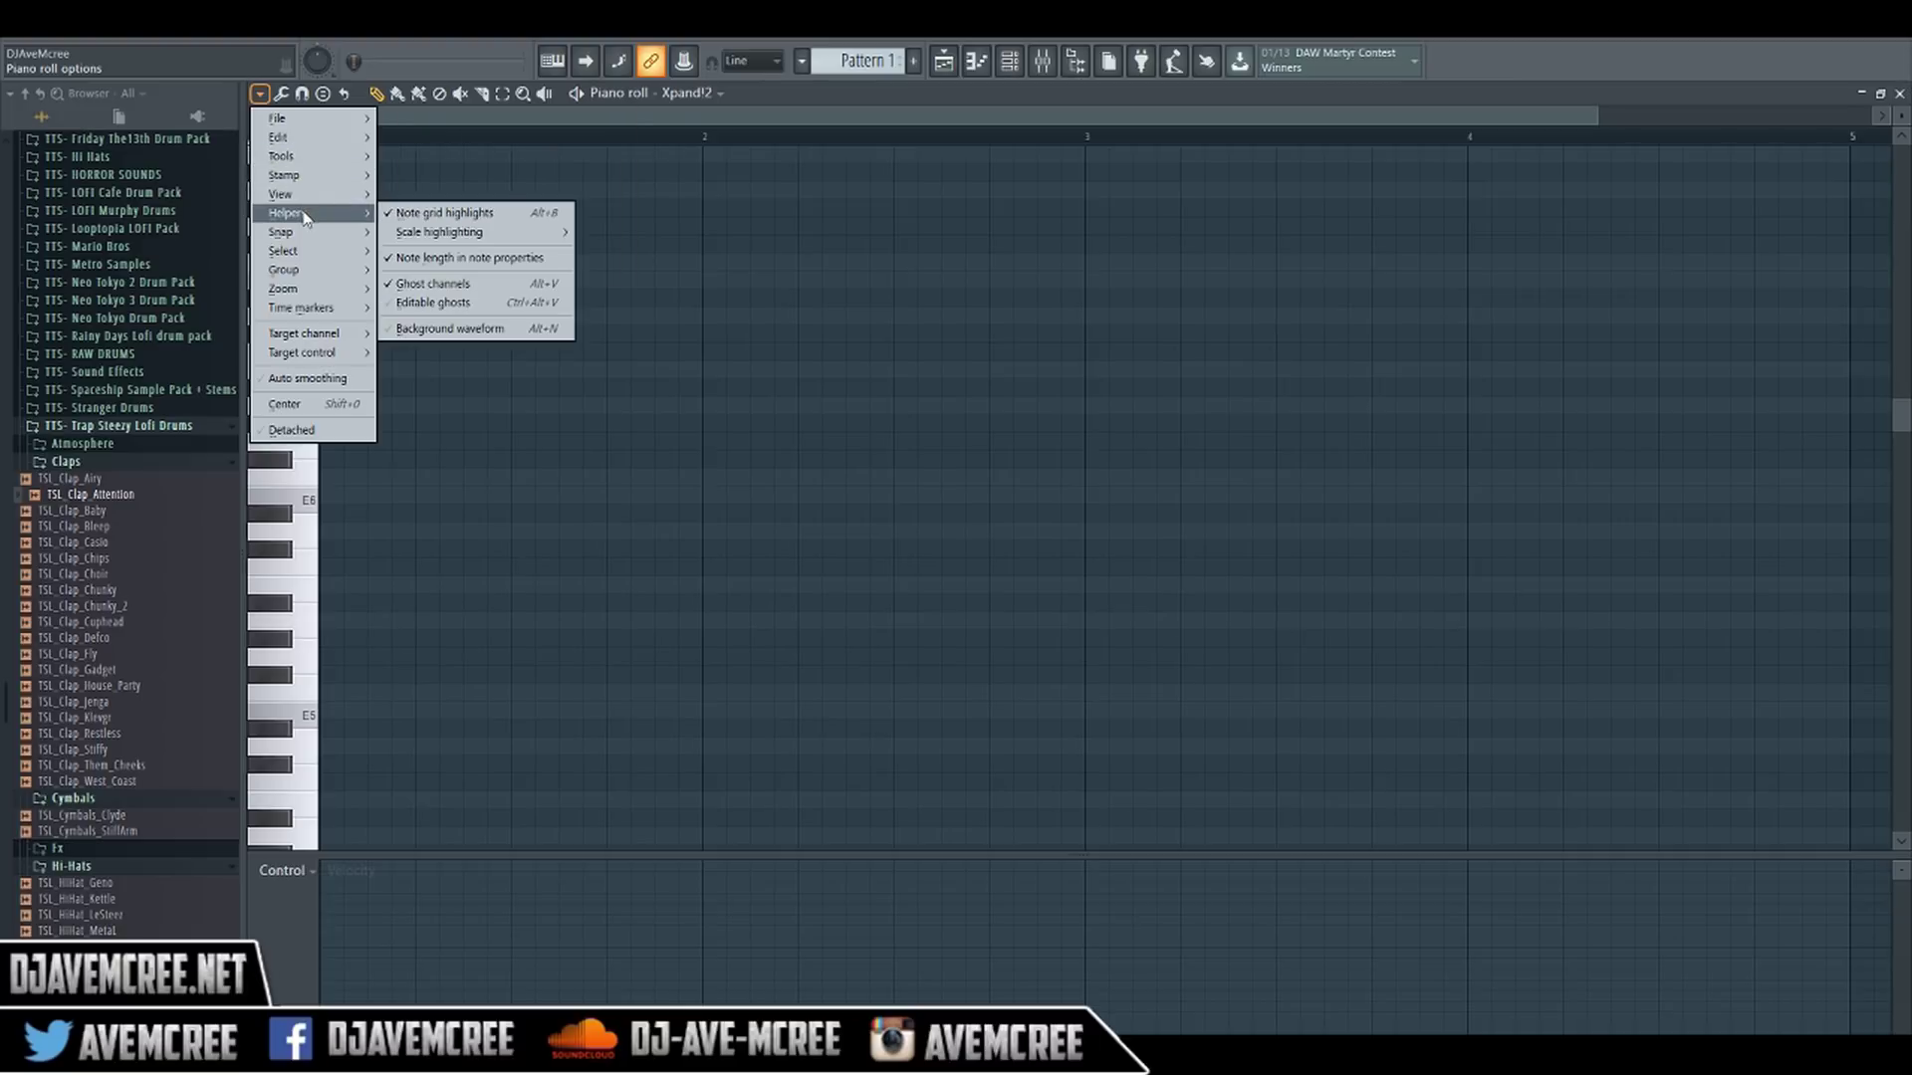
click(1898, 93)
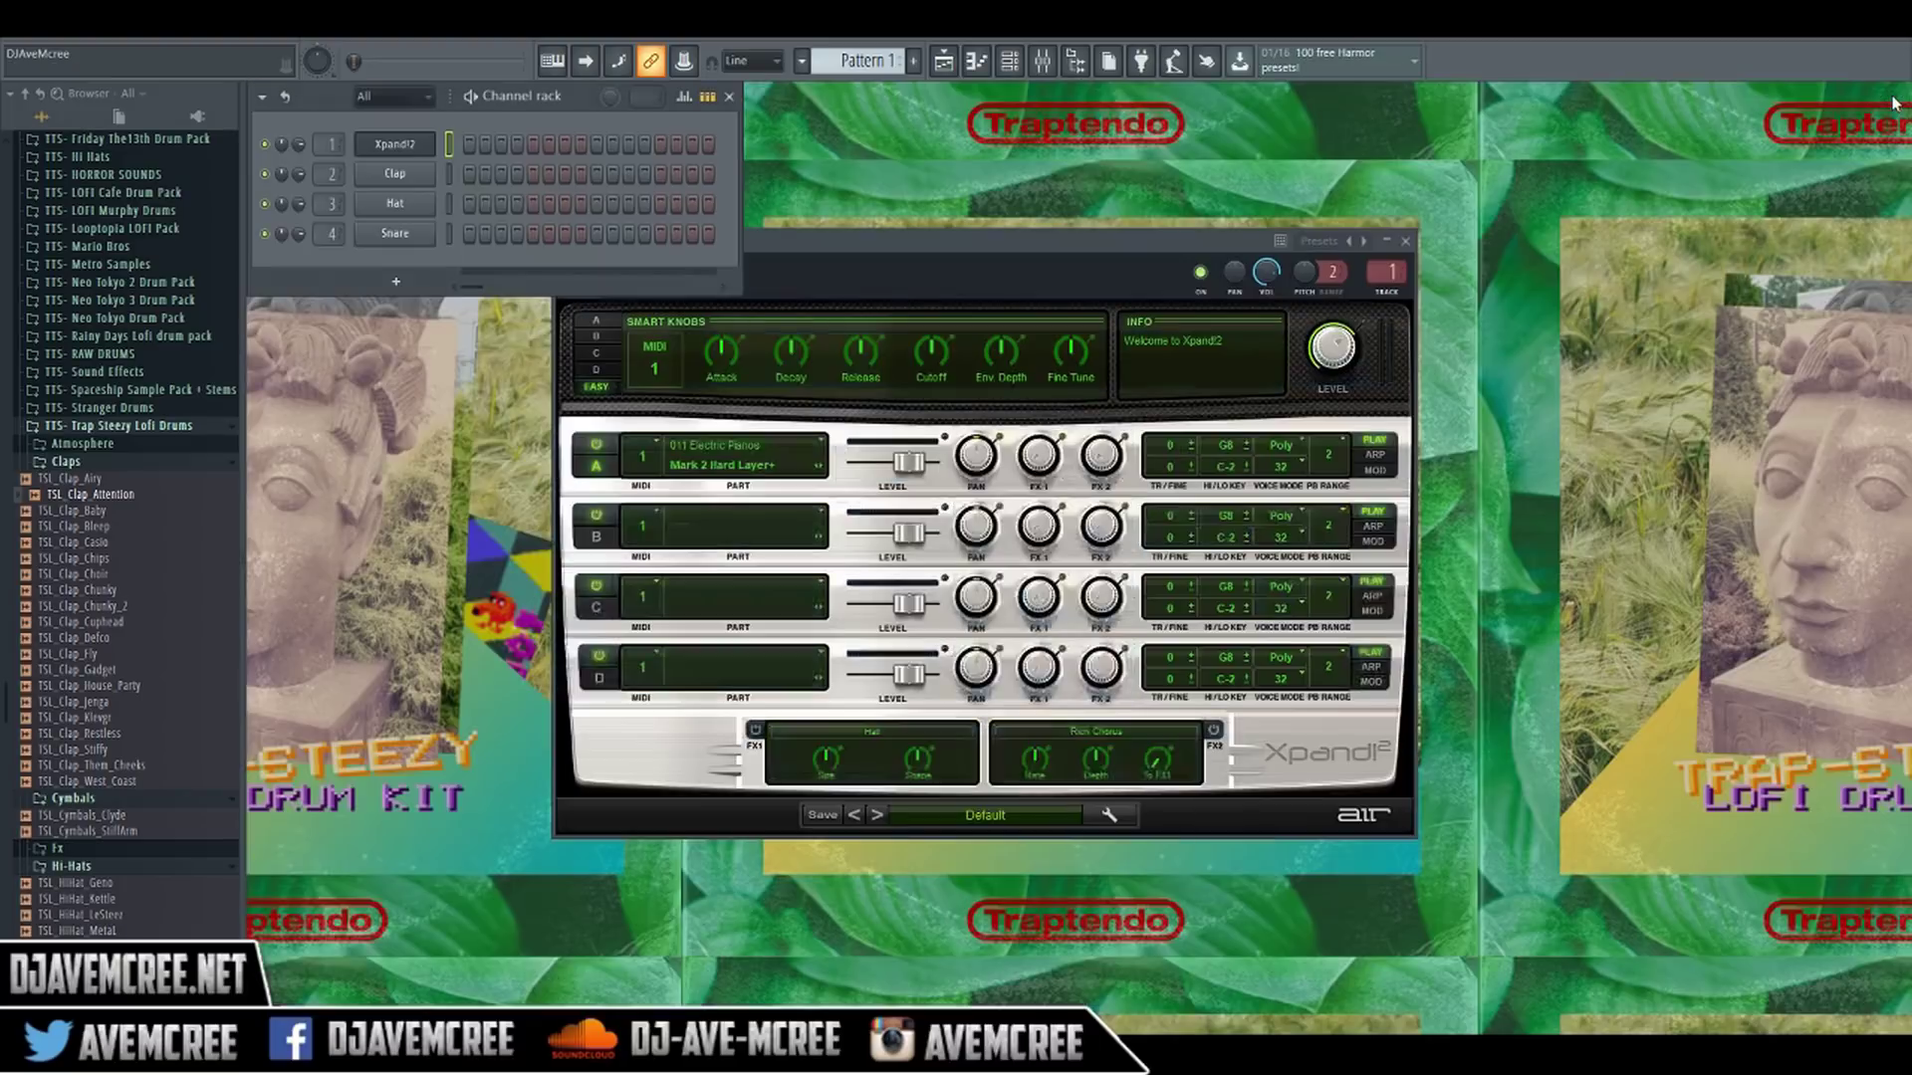
- Reopen the Xpand!2 piano roll and set scale highlighting to C root, Major scale
right_click(398, 149)
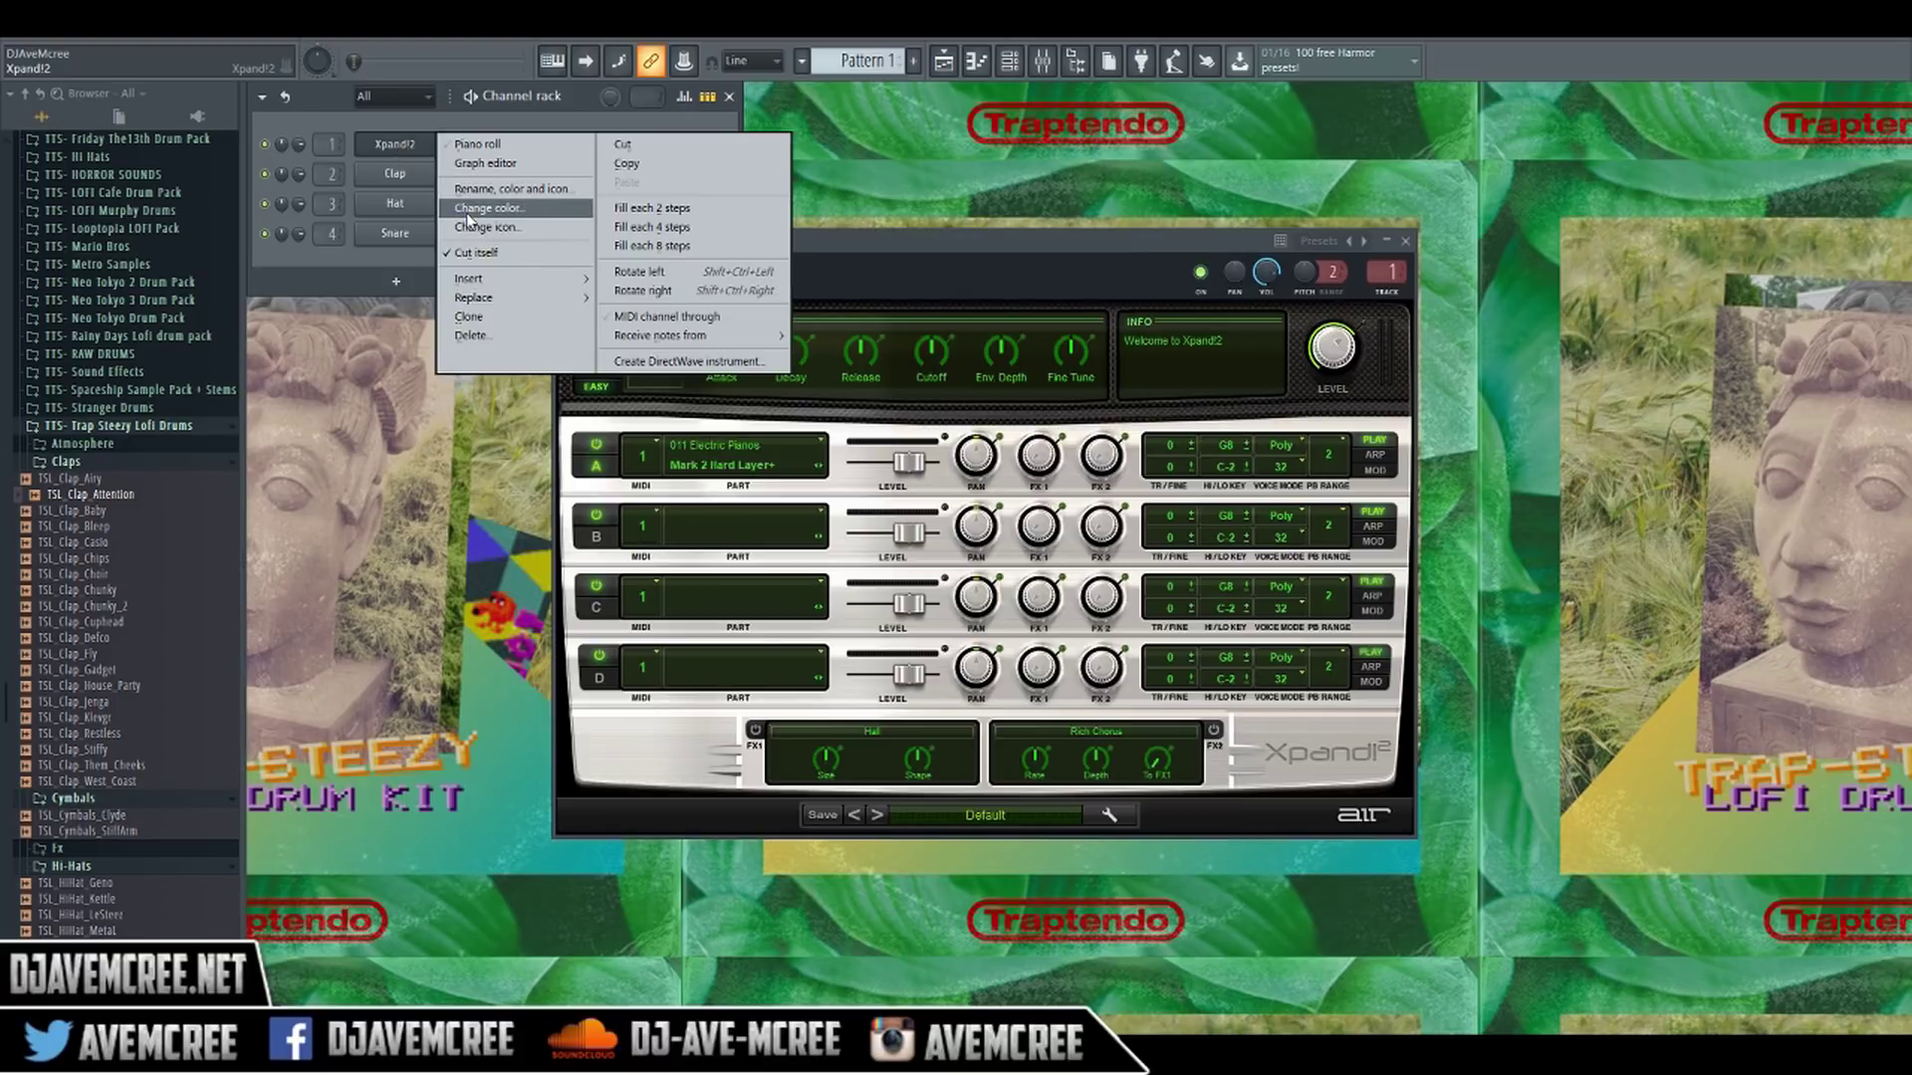
click(496, 149)
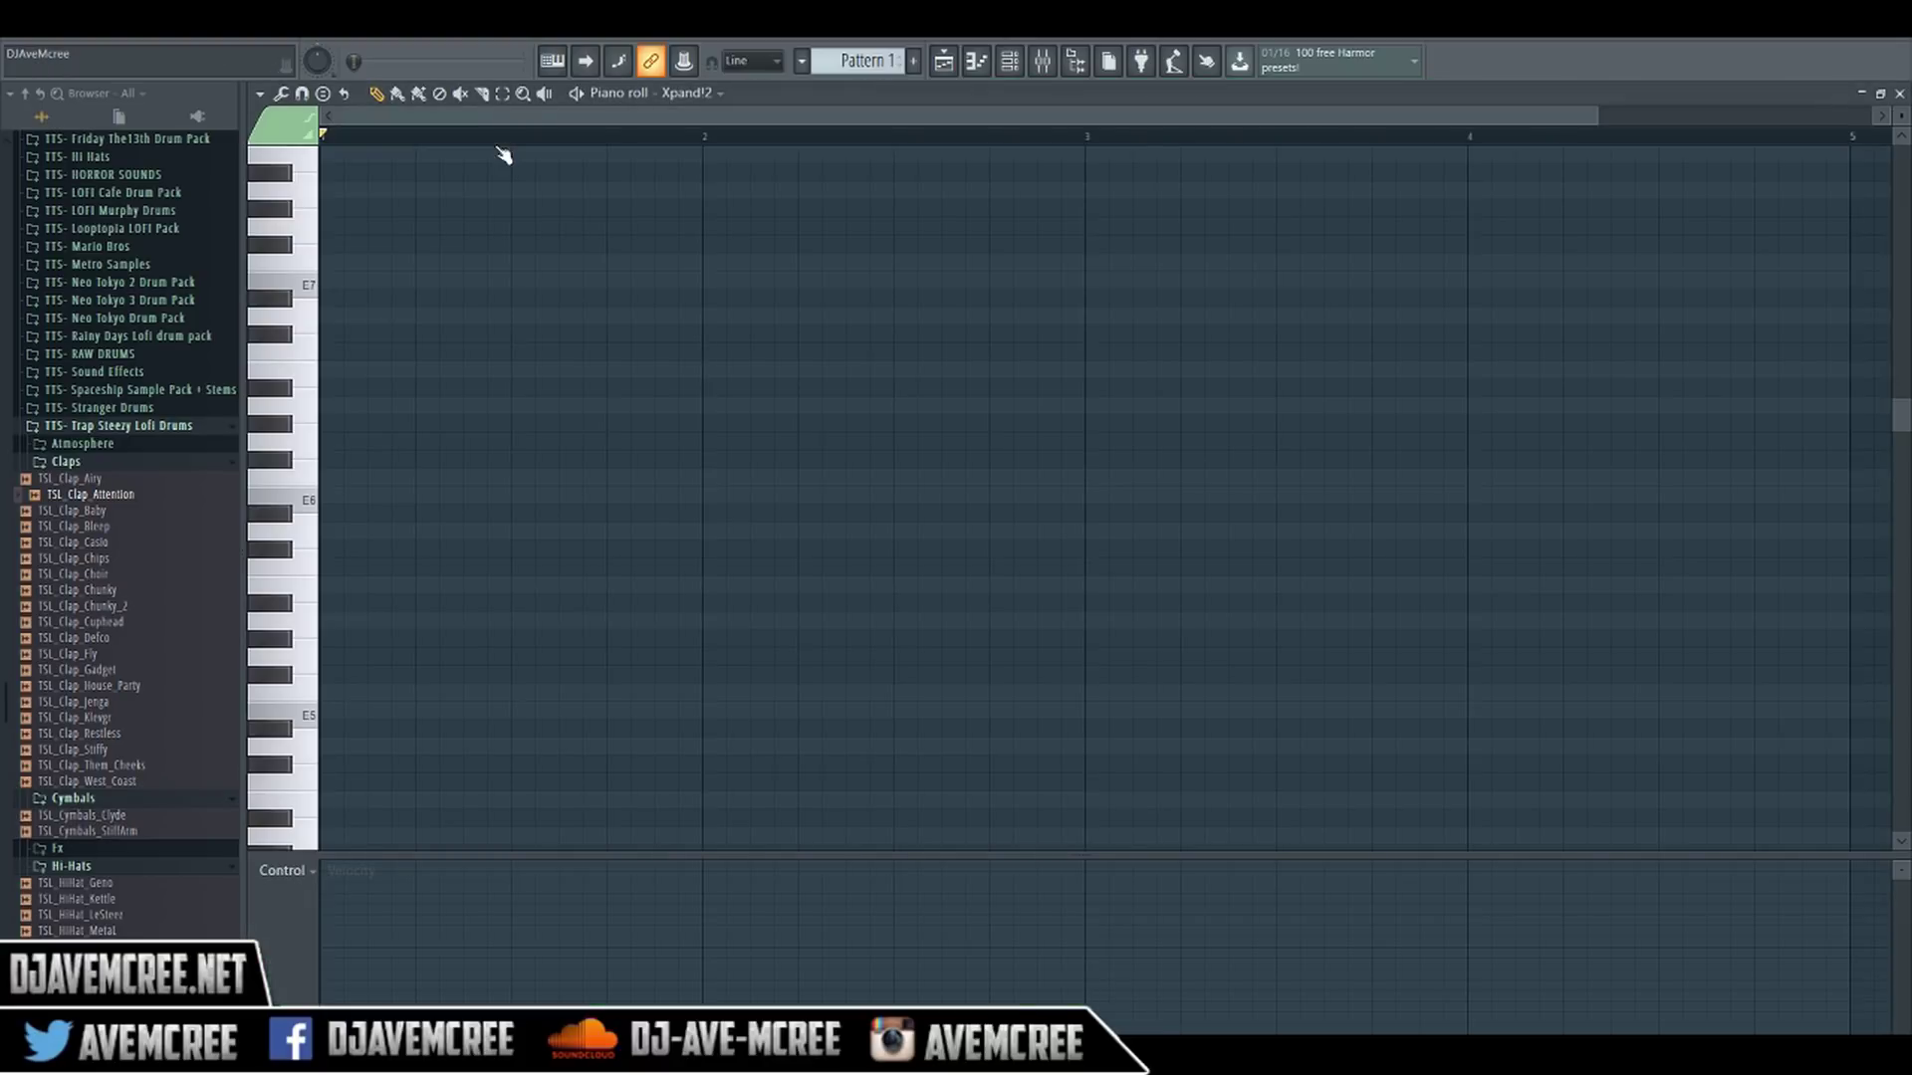
click(258, 95)
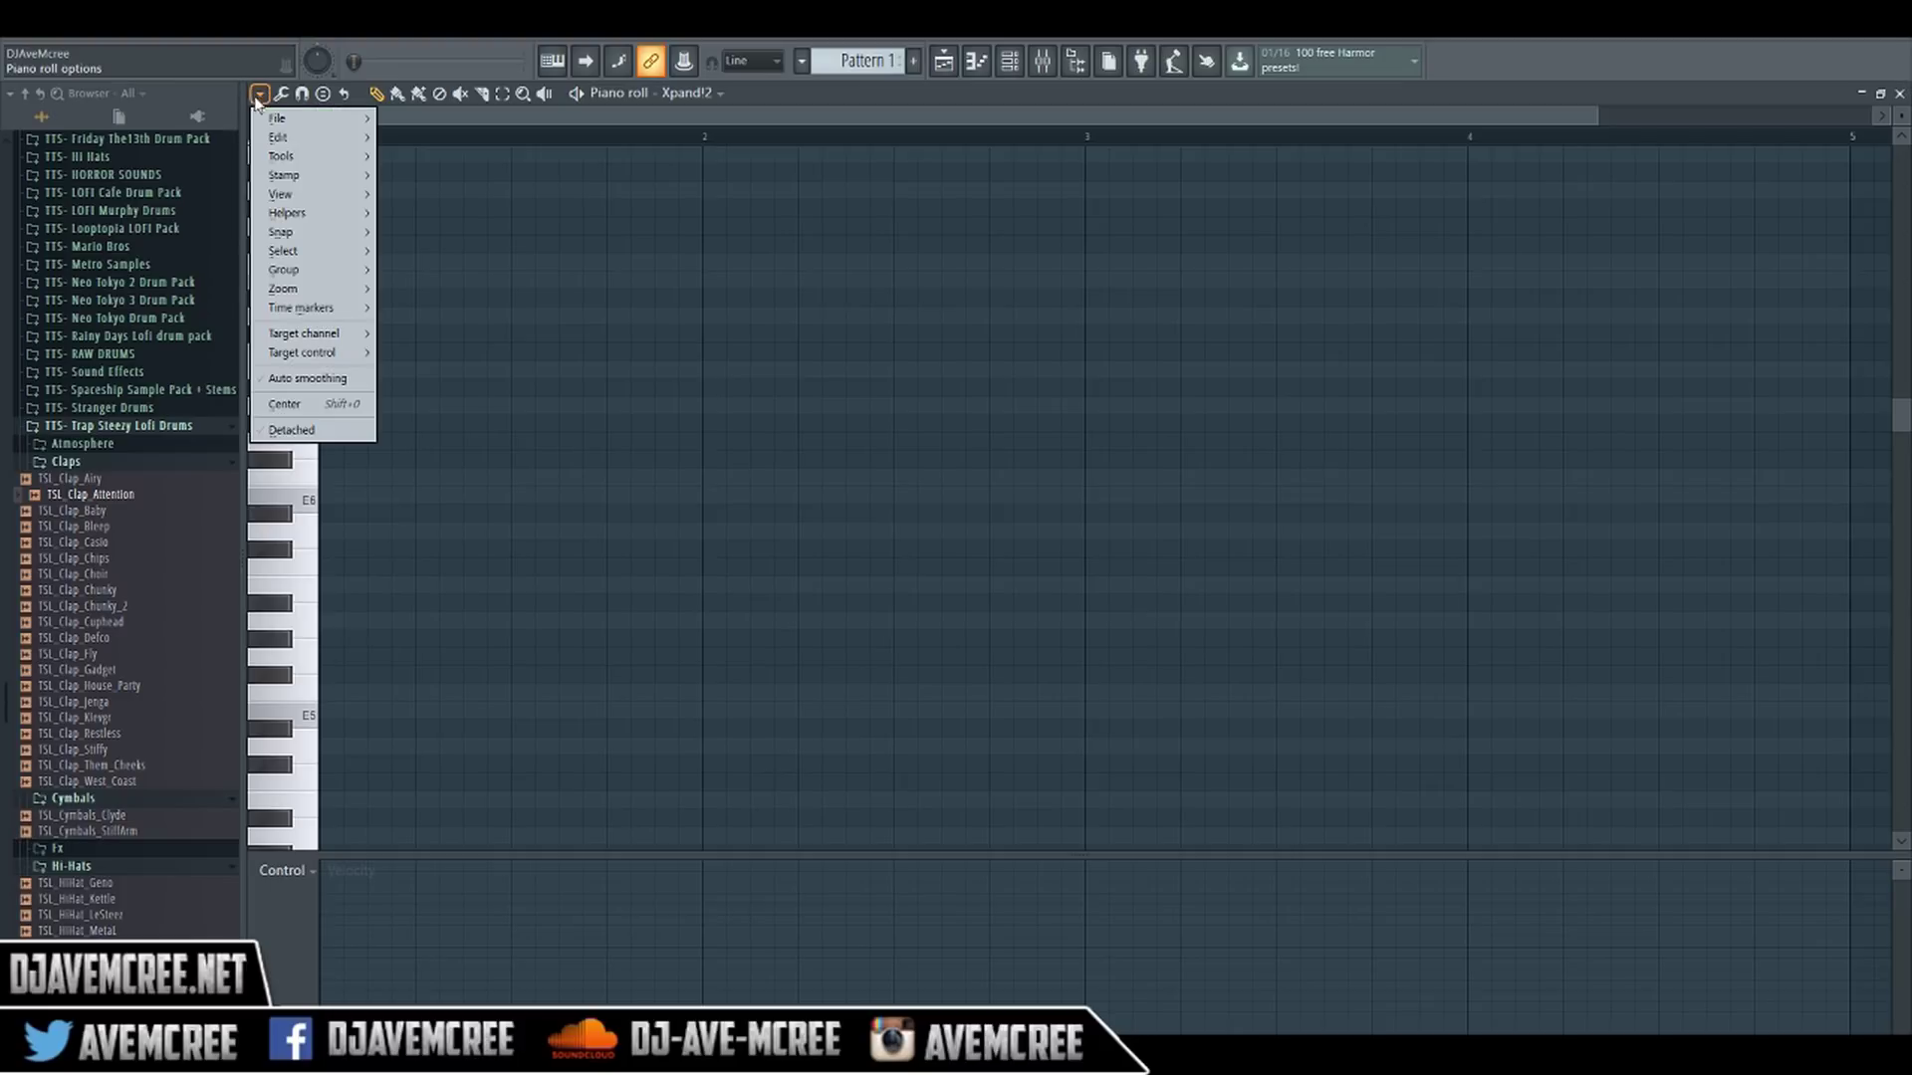
mouse_move(290, 217)
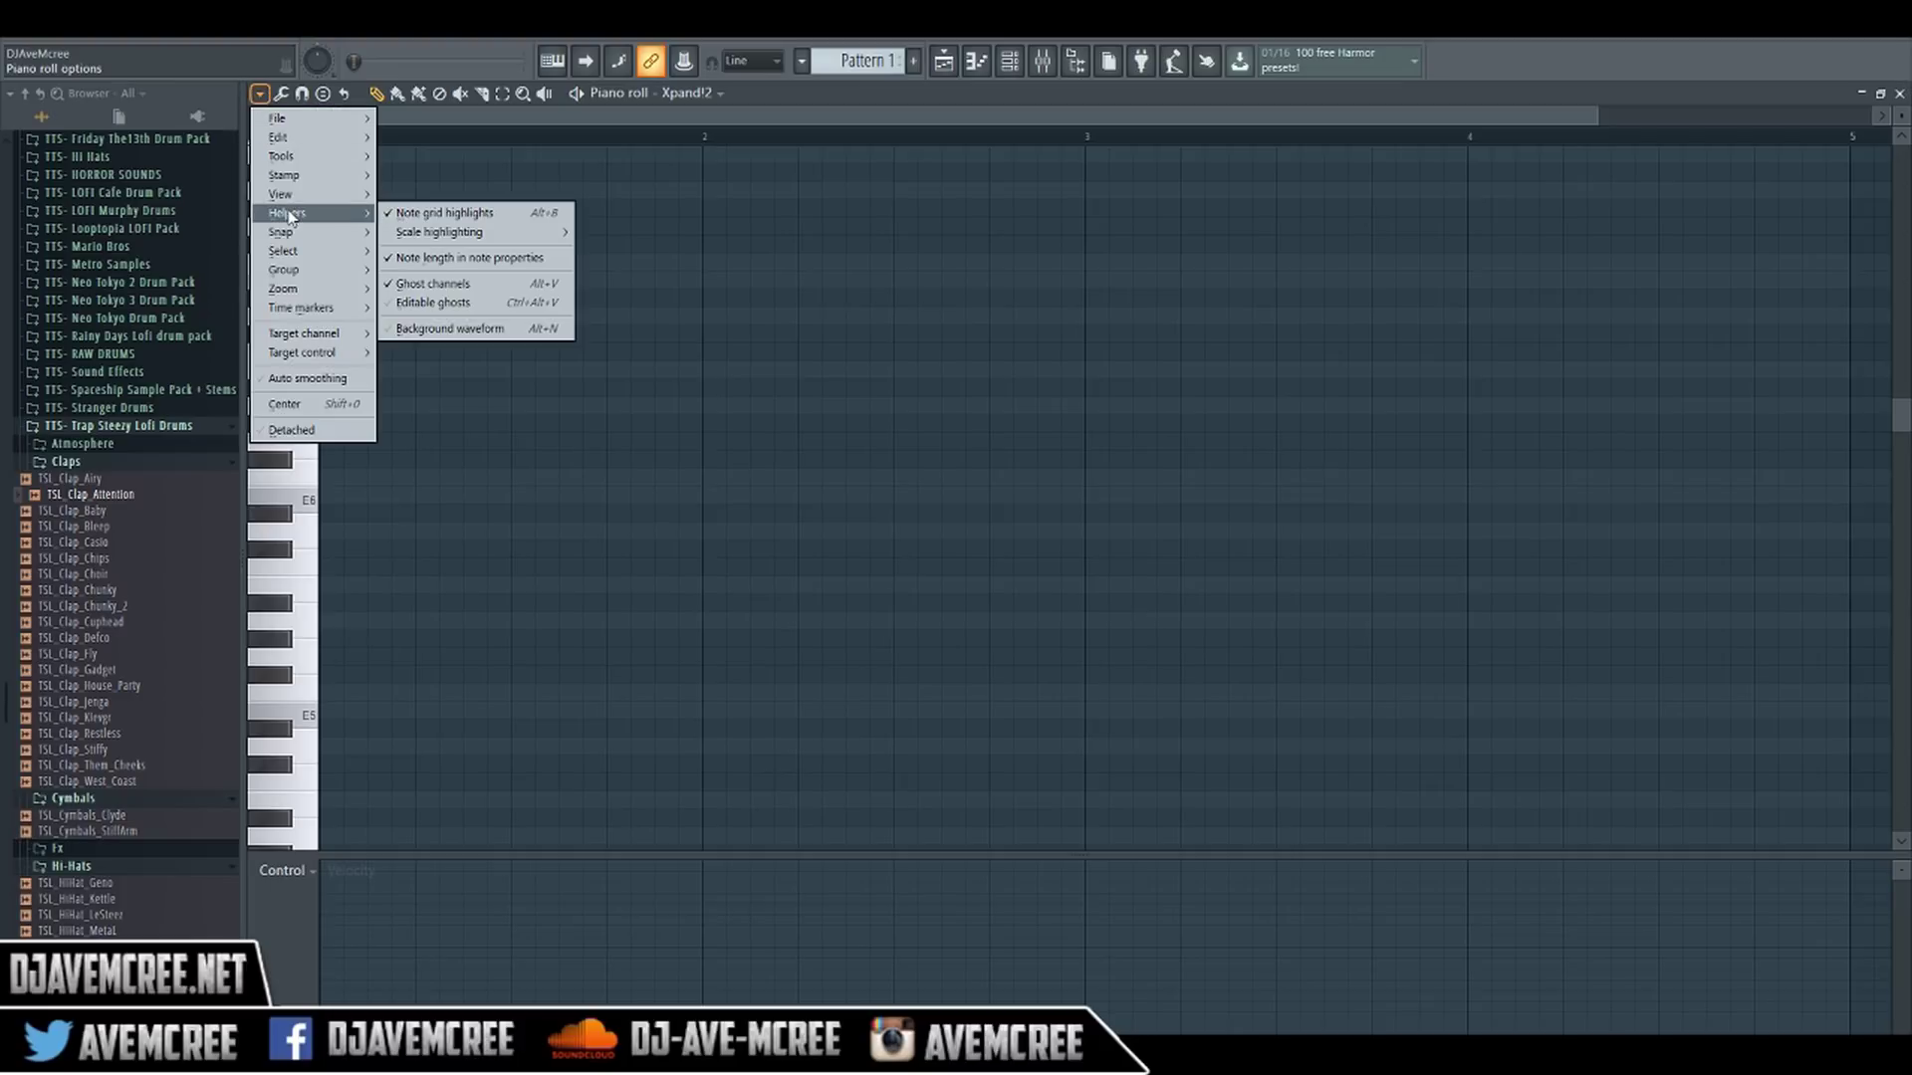
mouse_move(468, 235)
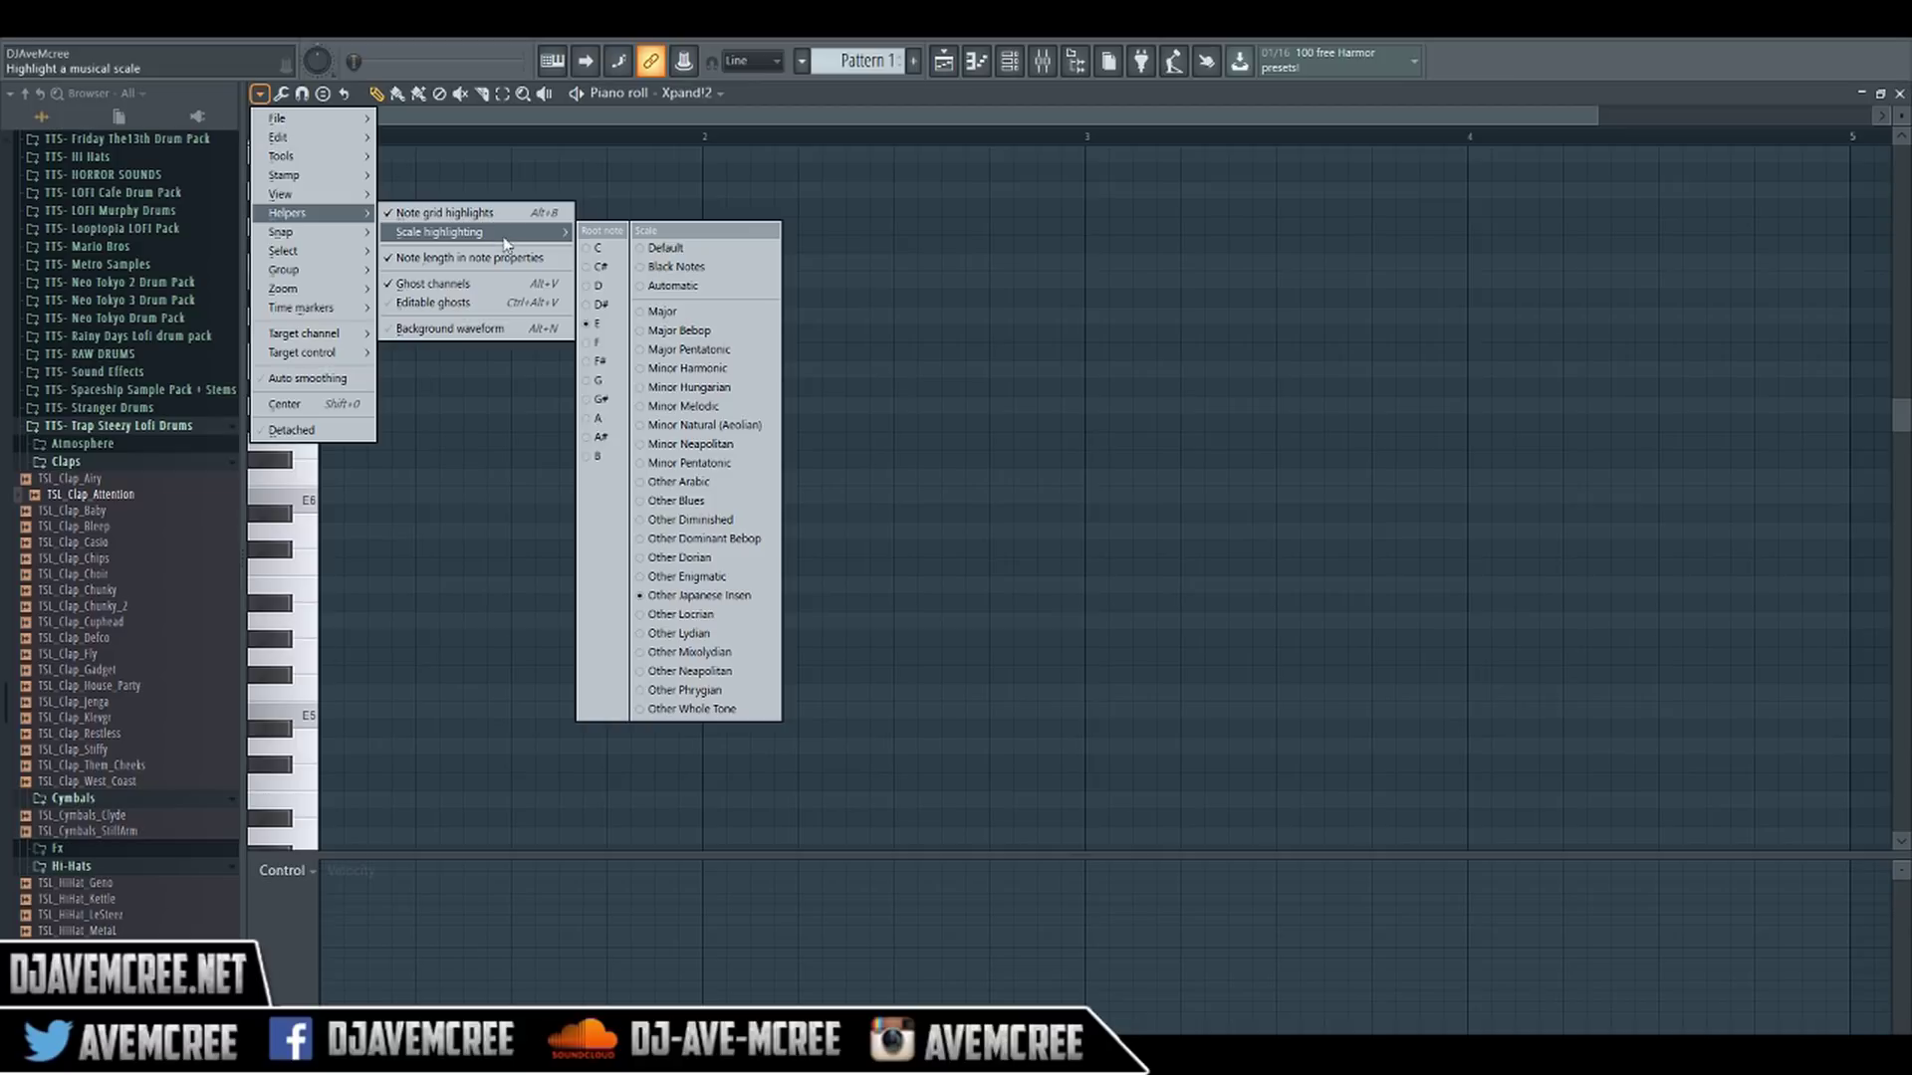
click(588, 249)
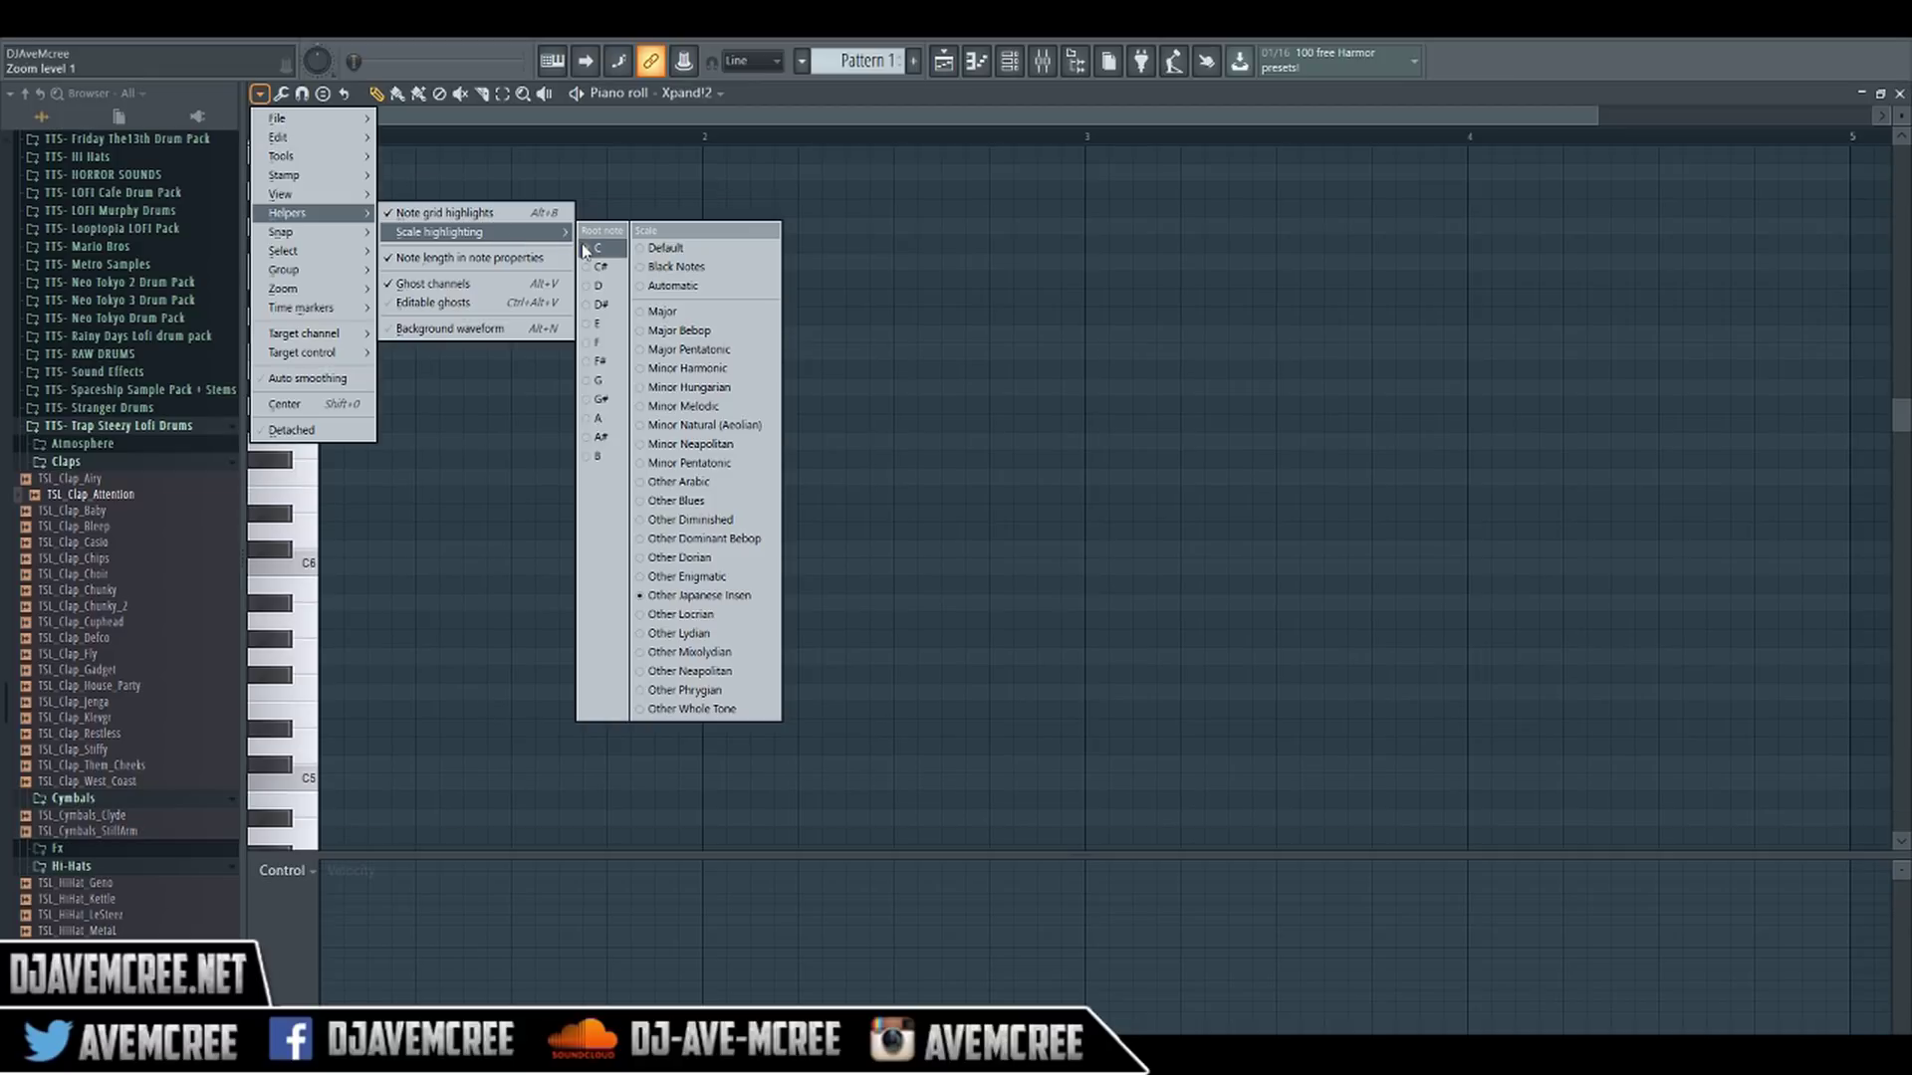
click(709, 314)
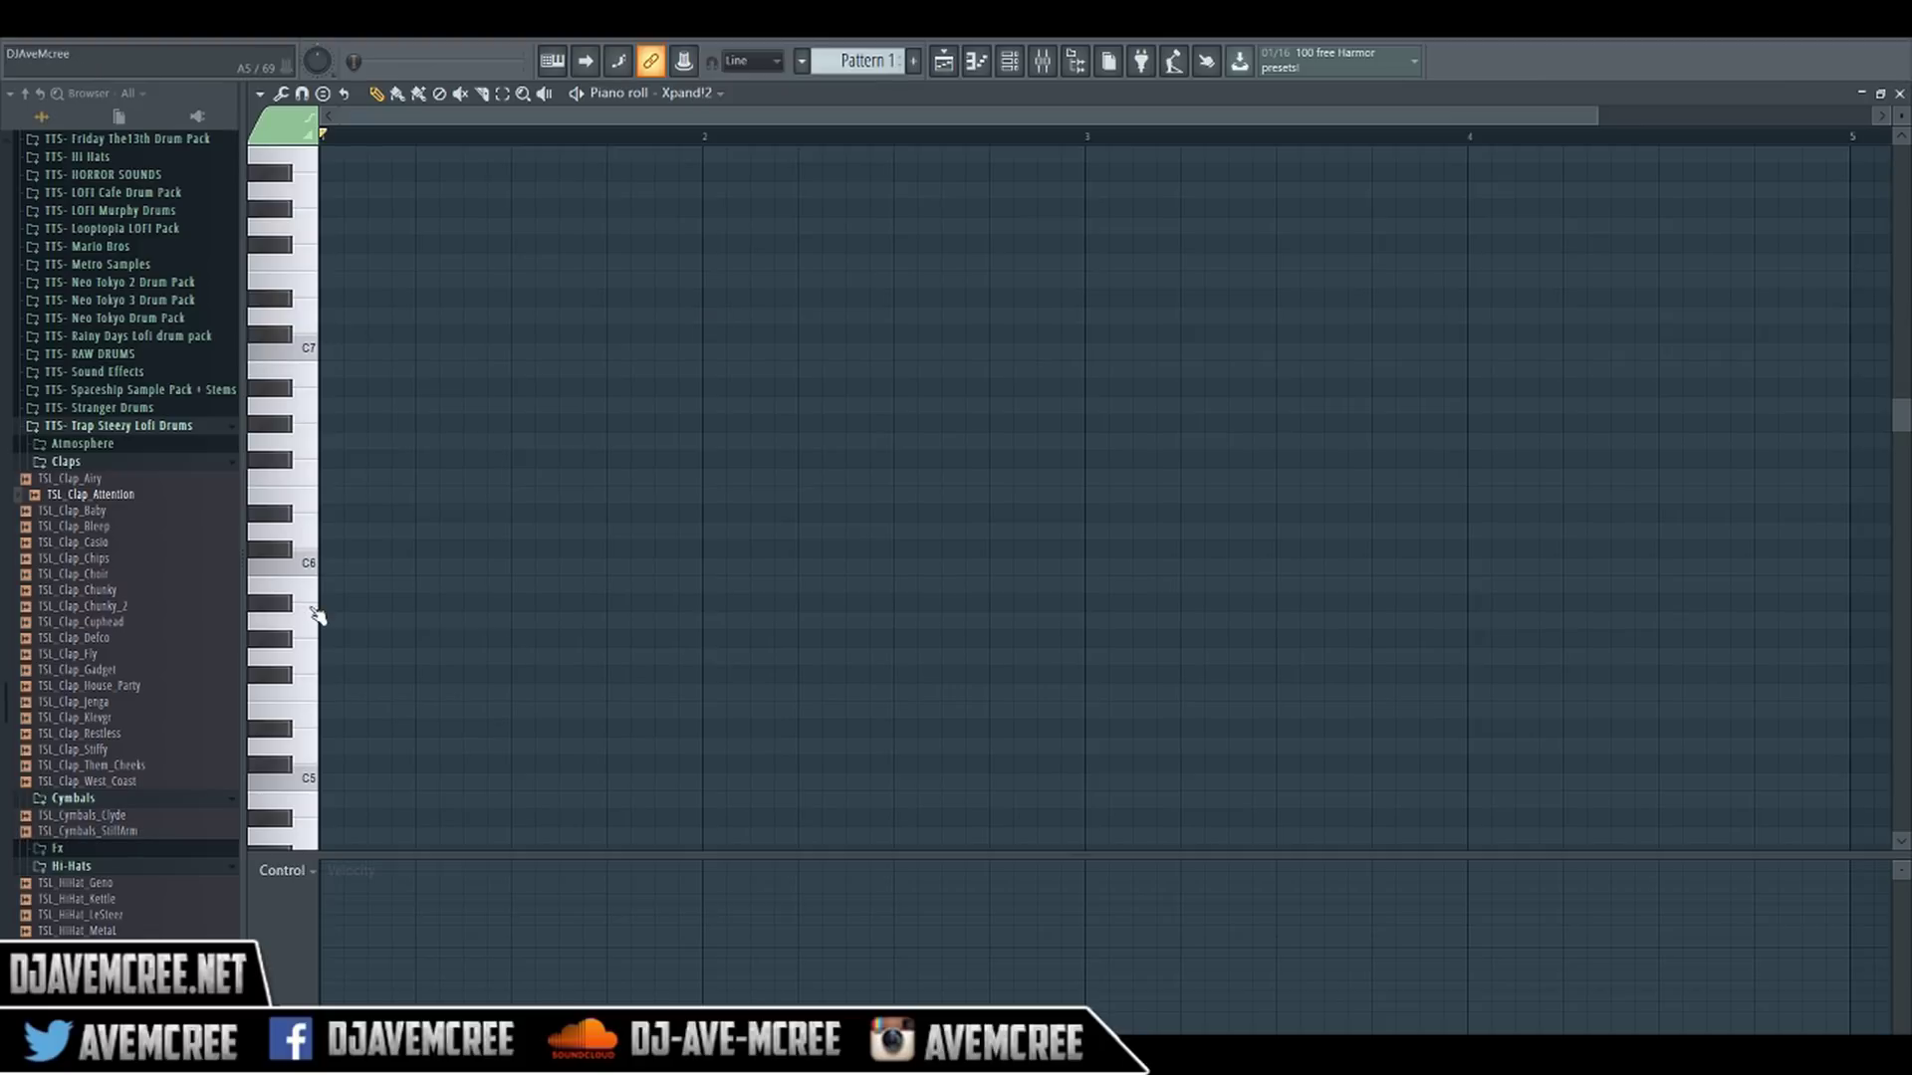
- Draw a one-bar C6 note at bar 1, audition it, and bring up the arpeggiator
click(339, 566)
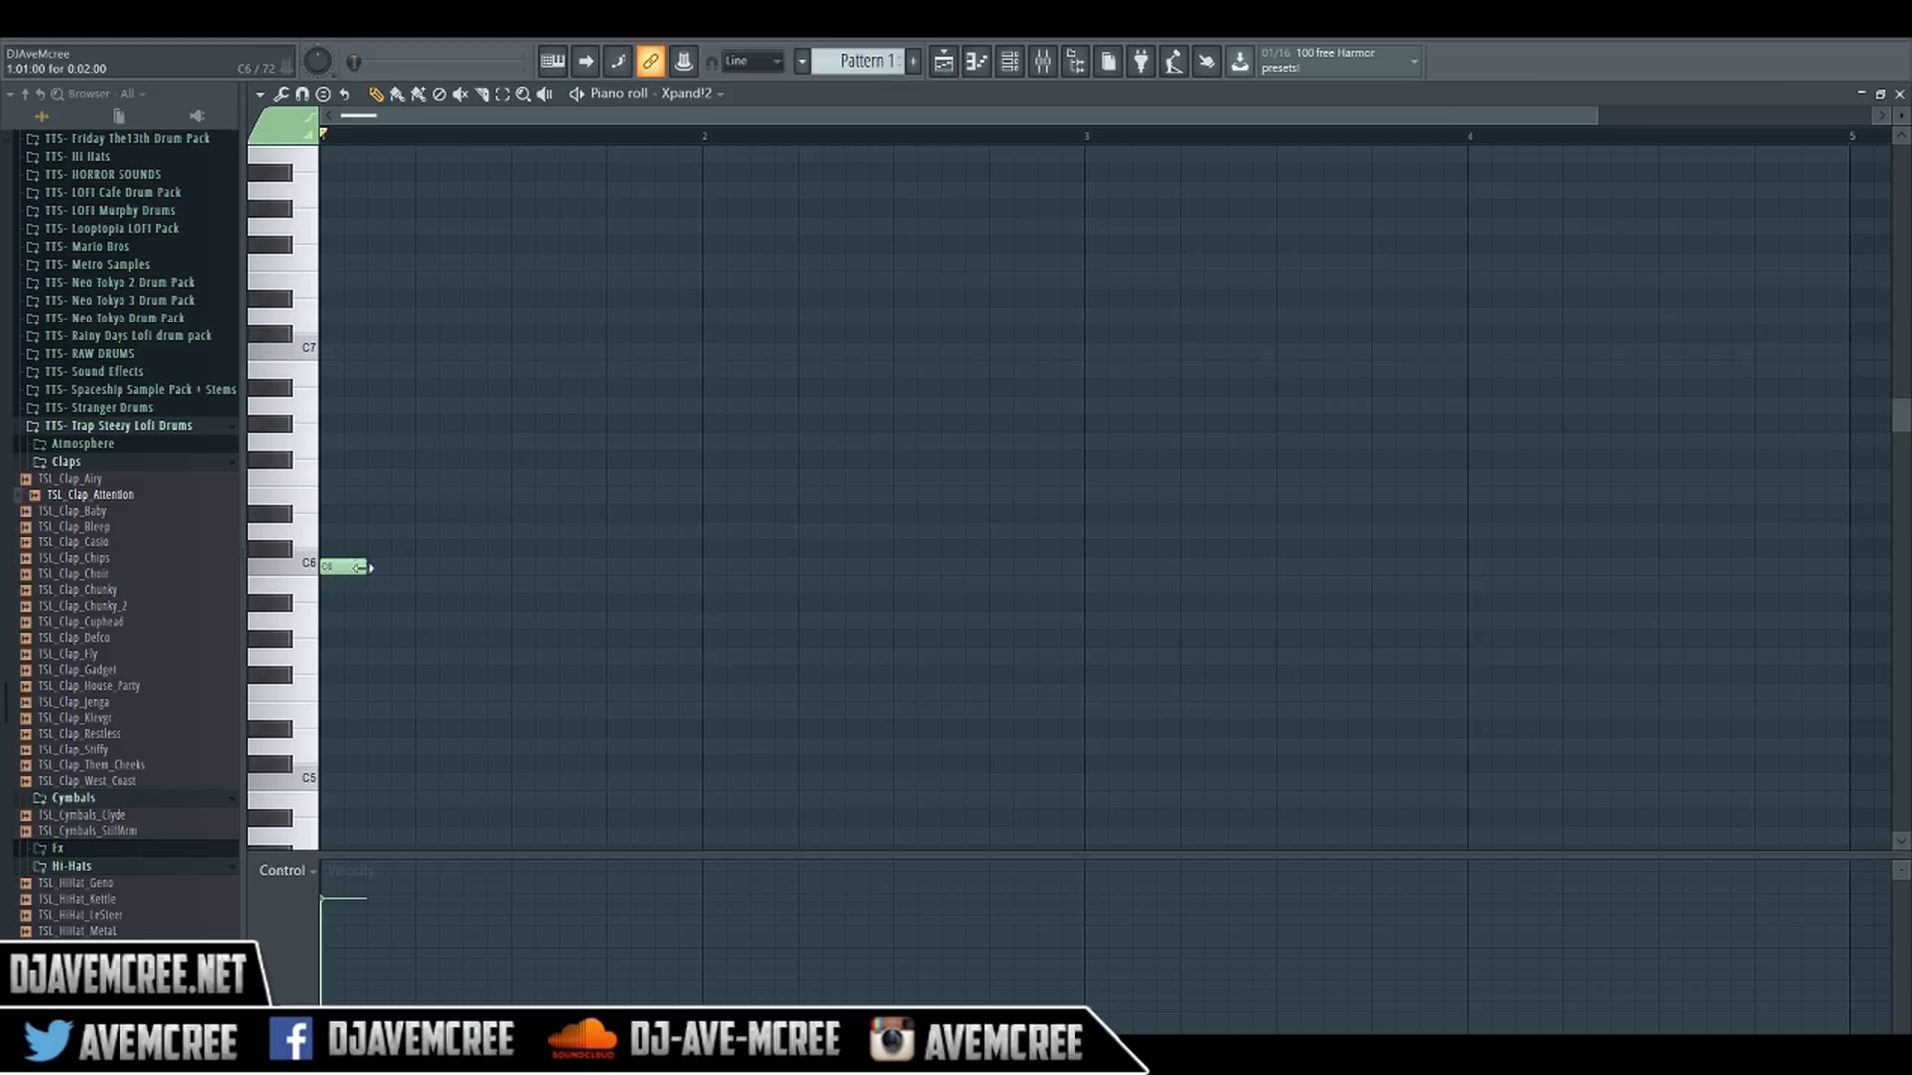
drag(378, 575, 717, 575)
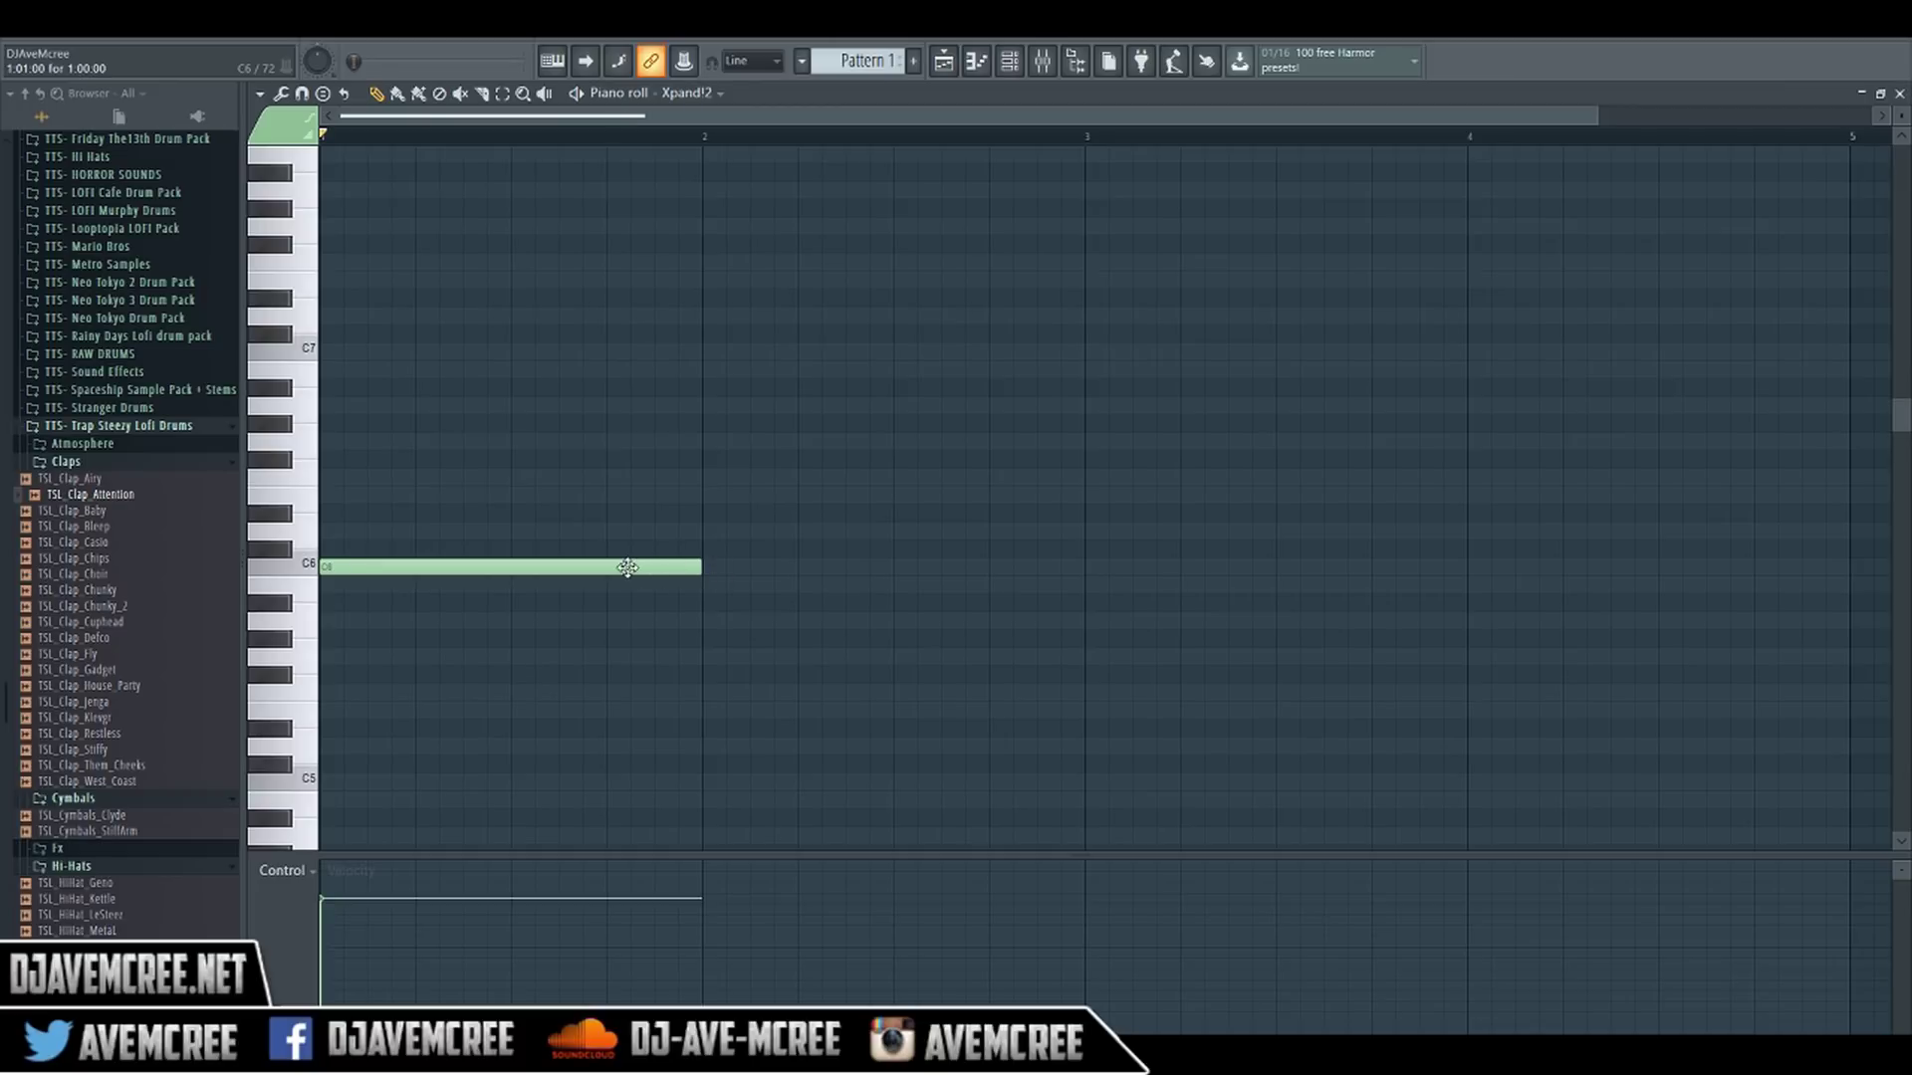
click(384, 567)
key(alt+a)
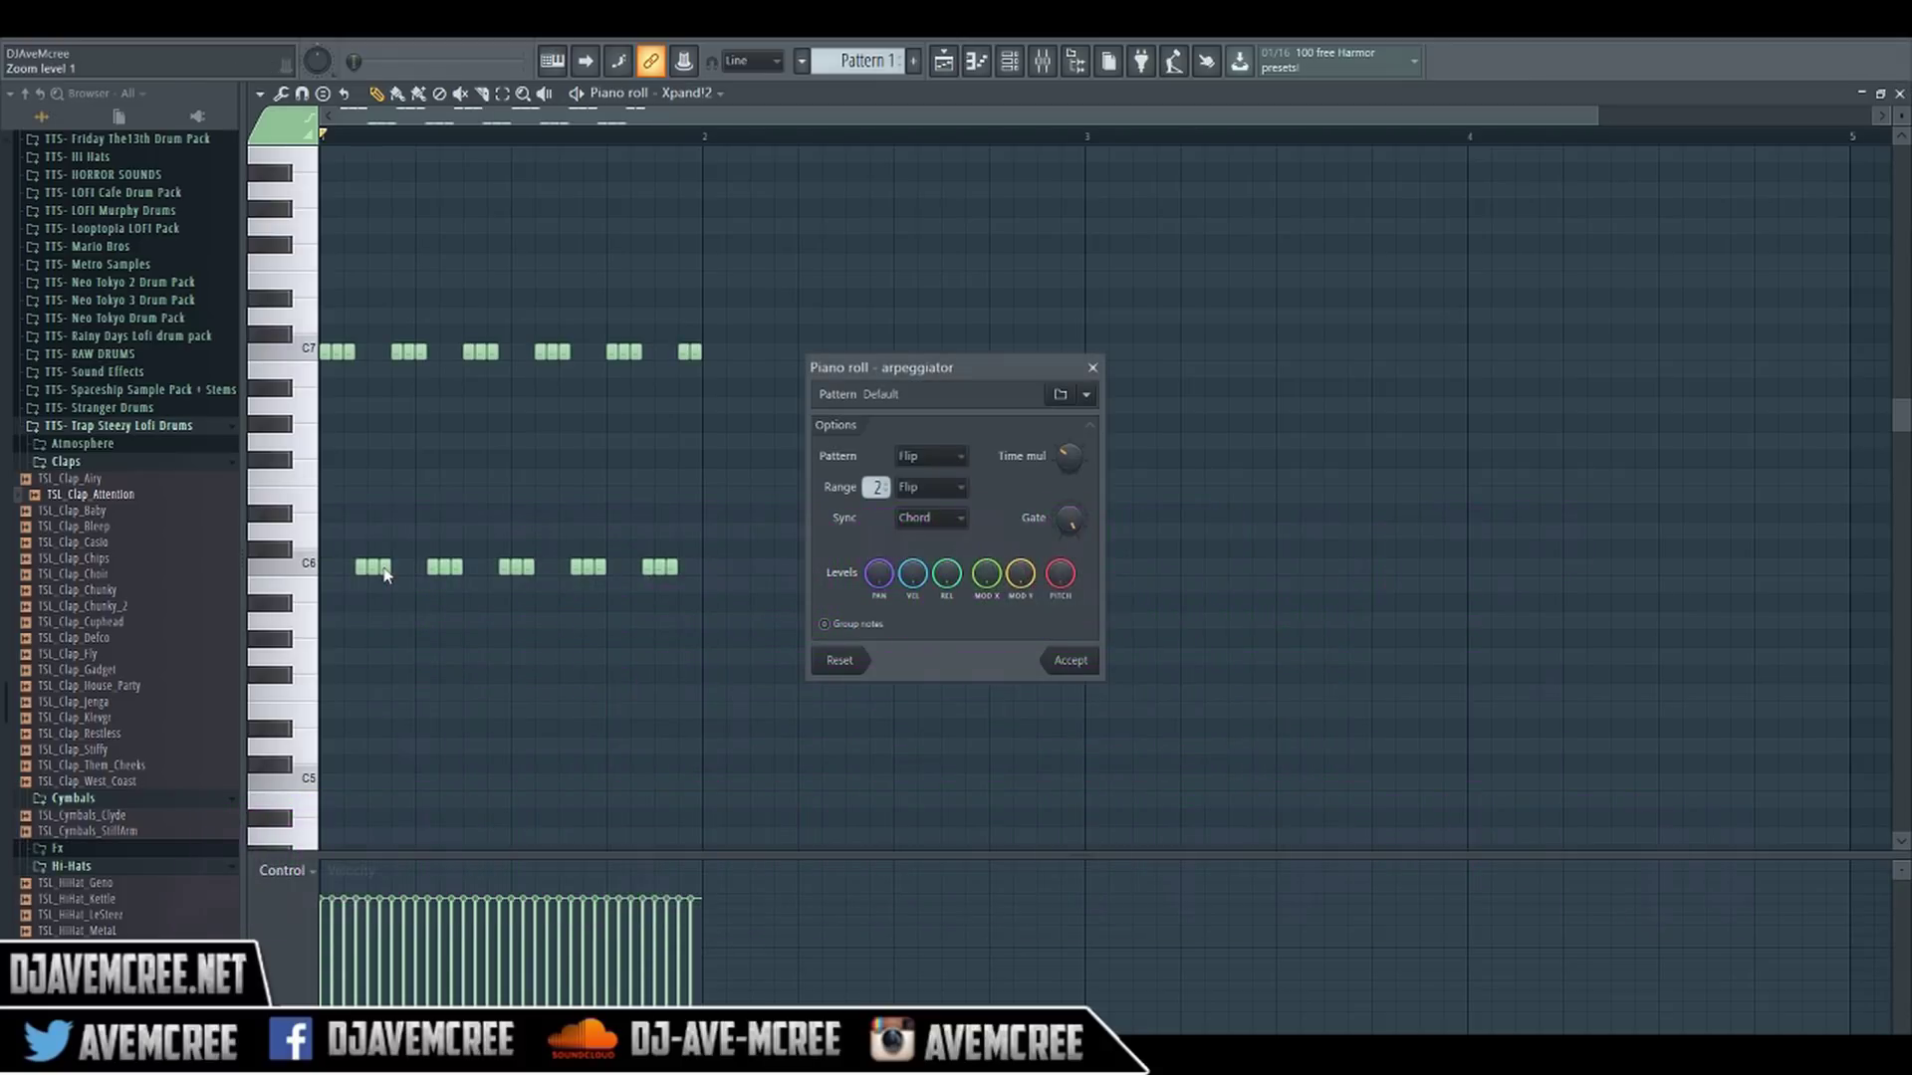
- Preview the arpeggio, then set both the arpeggio pattern and the range mode to Normal
key(space)
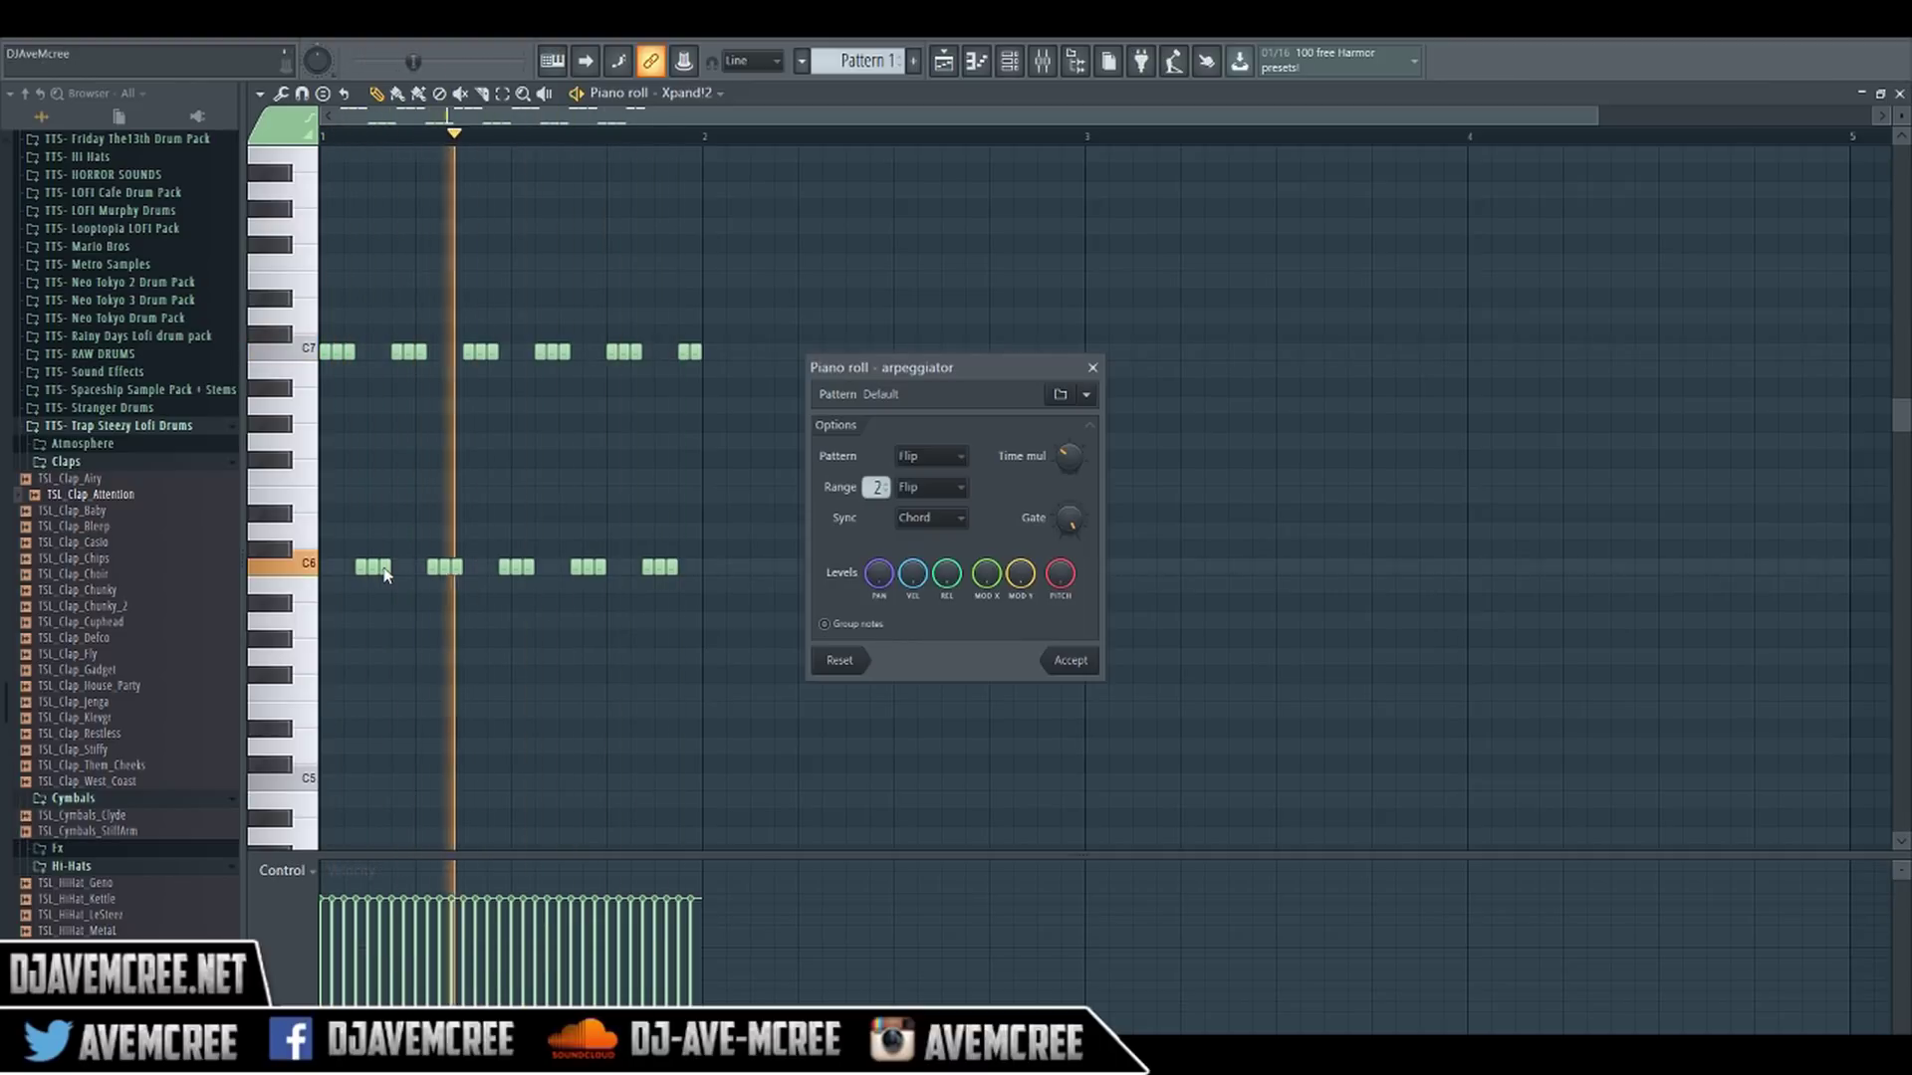
key(space)
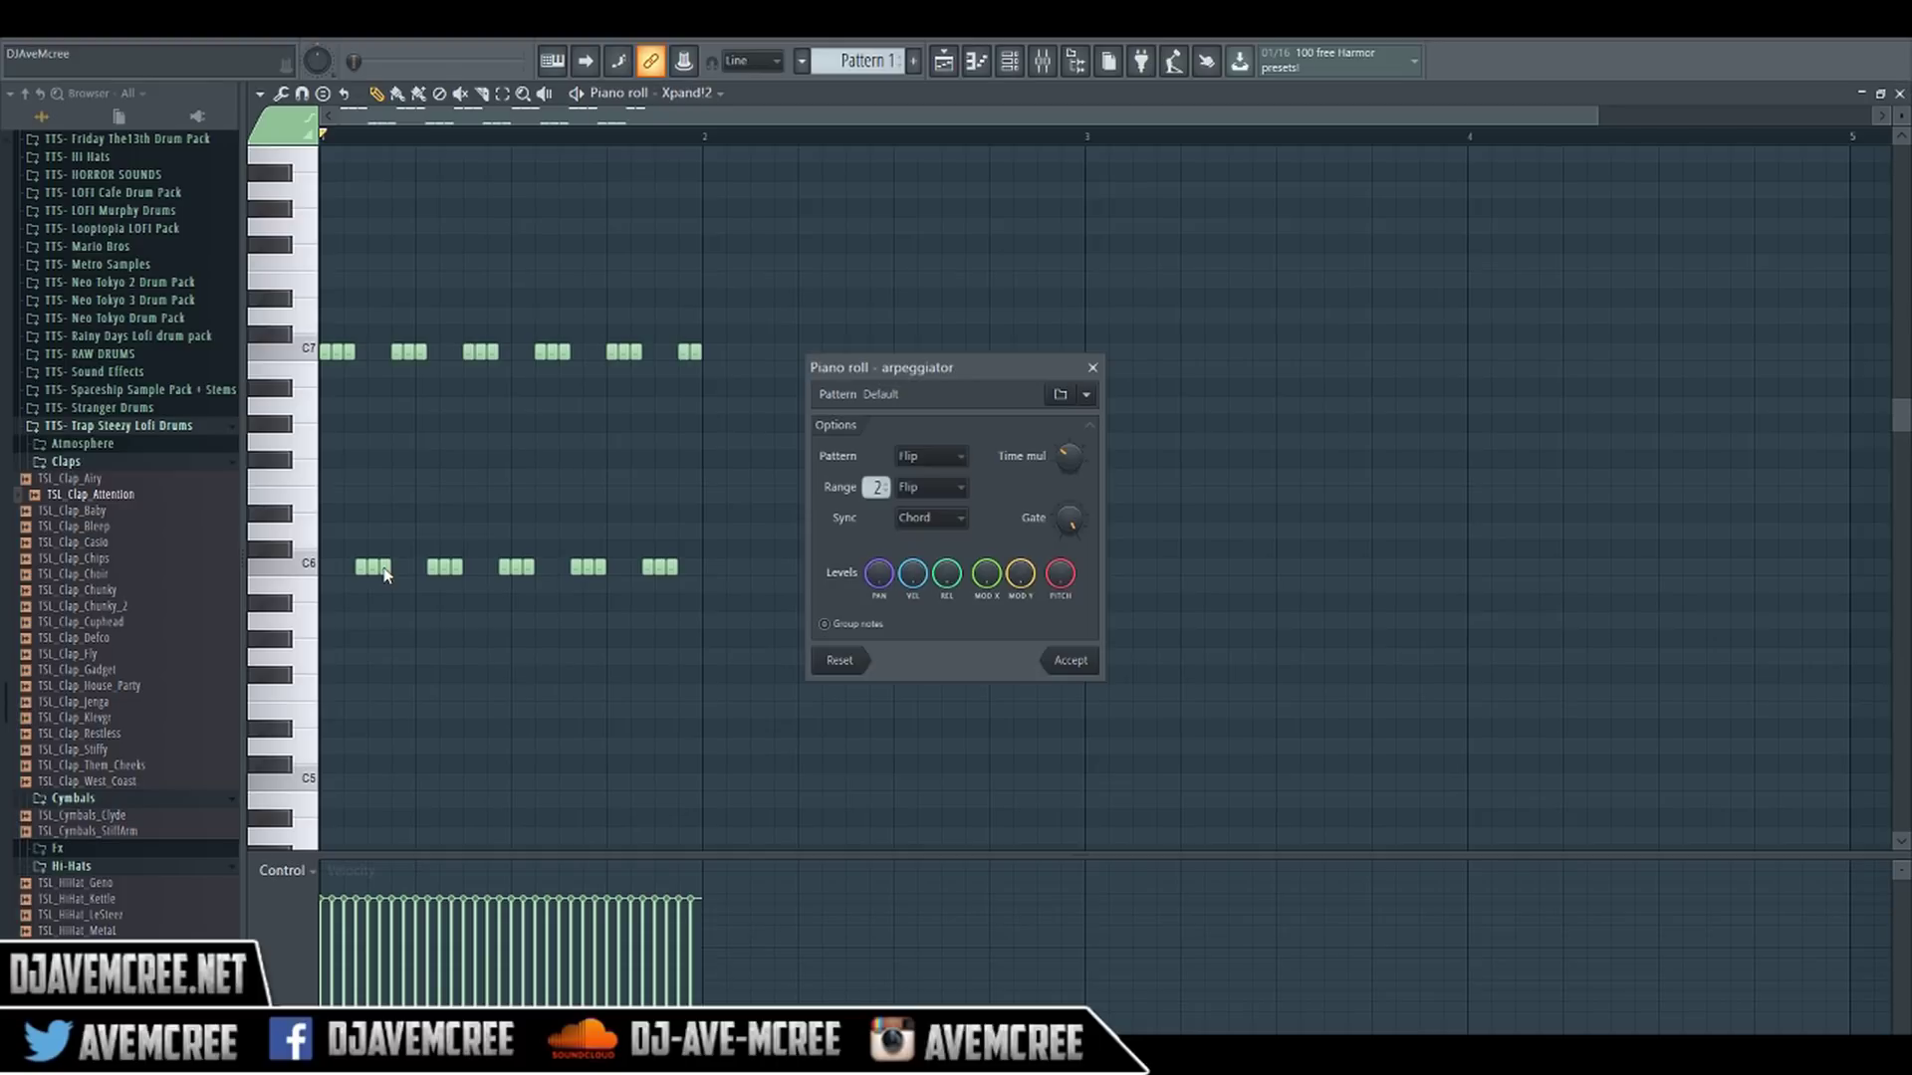
click(946, 458)
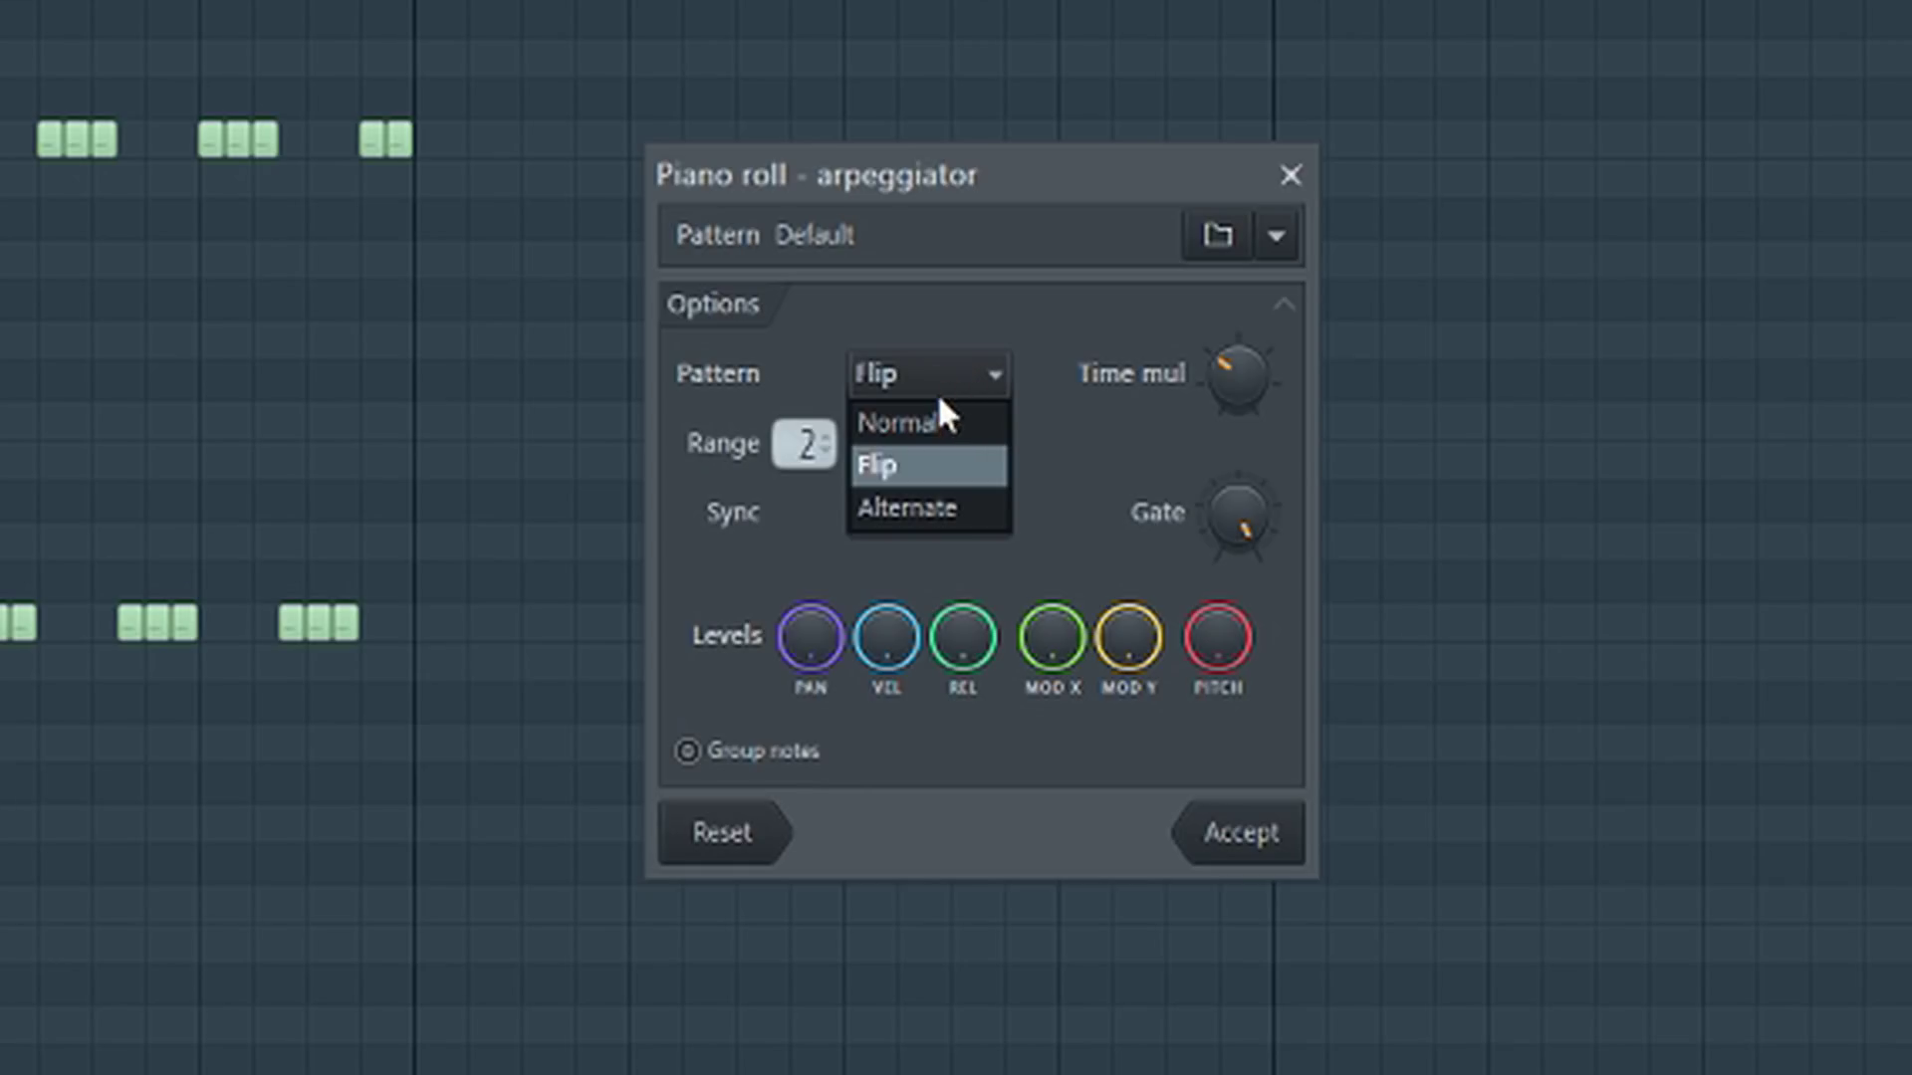
click(939, 418)
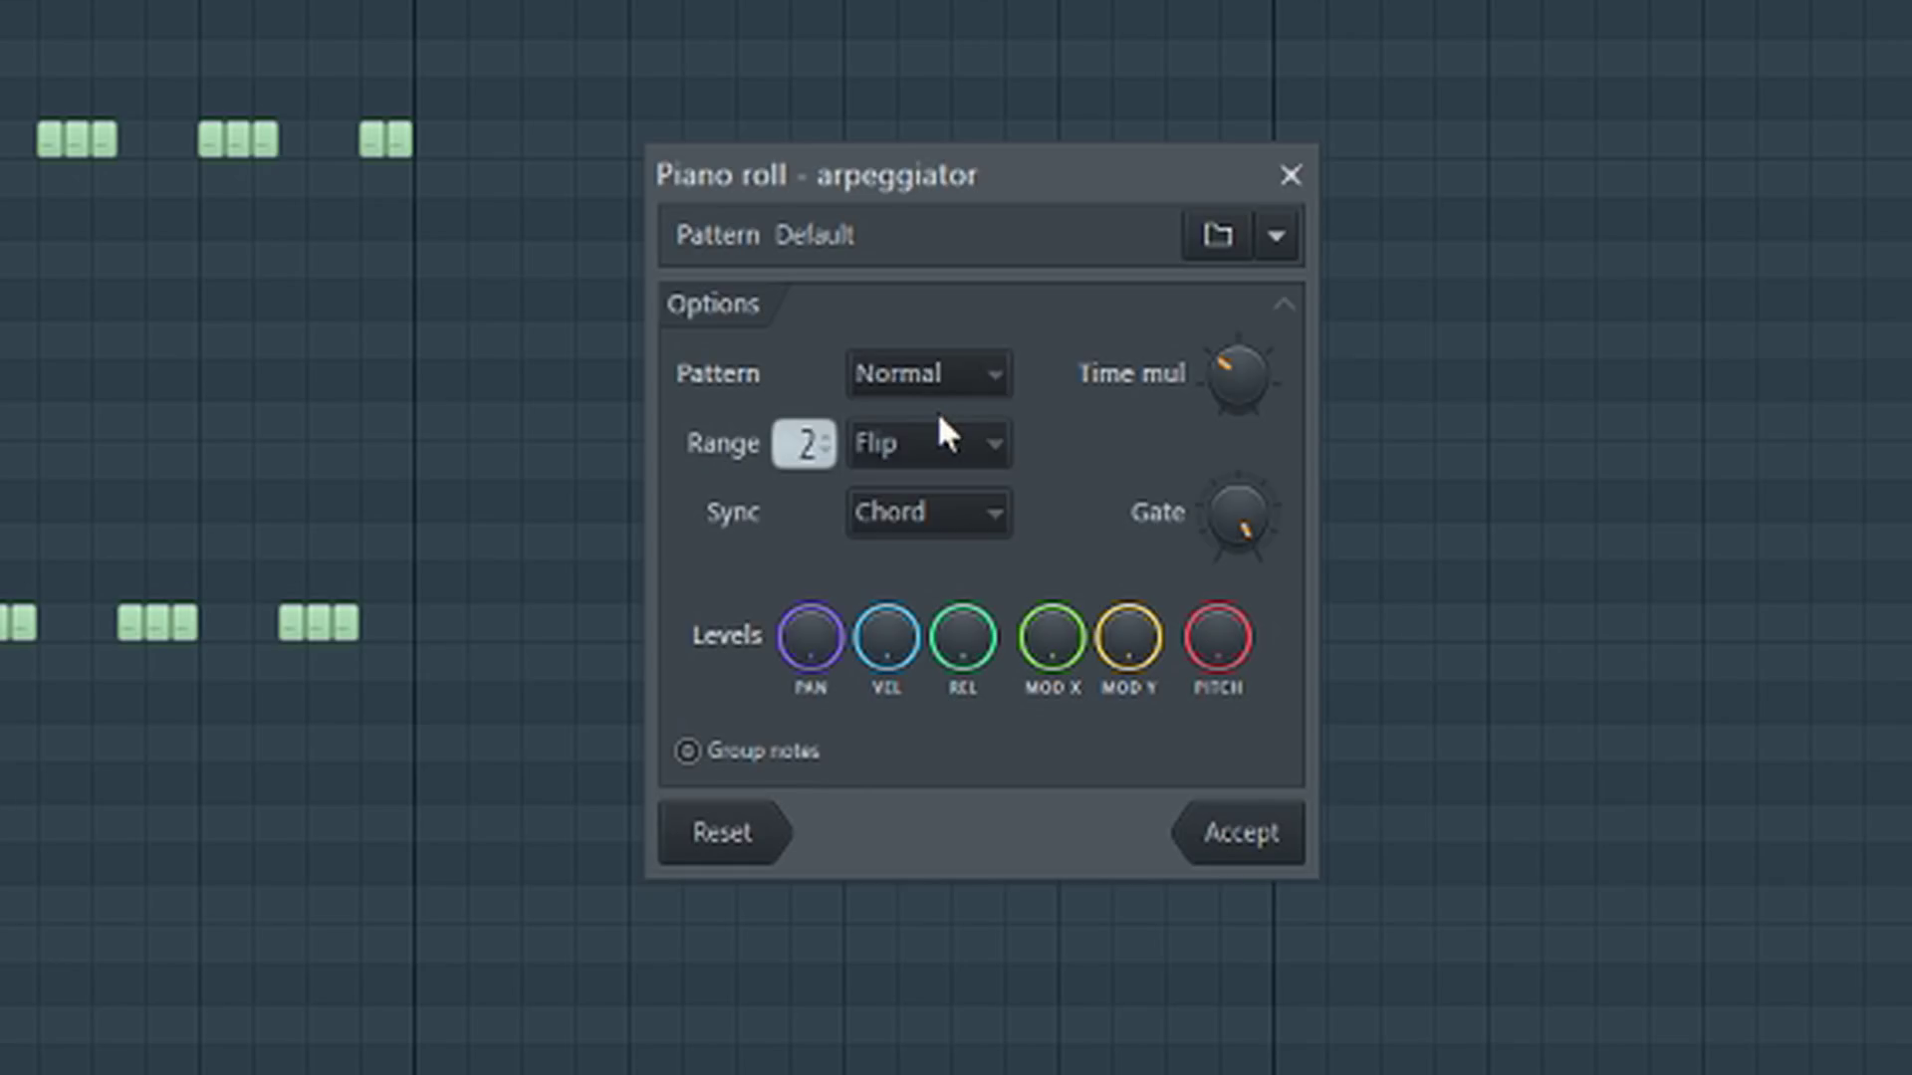
click(987, 443)
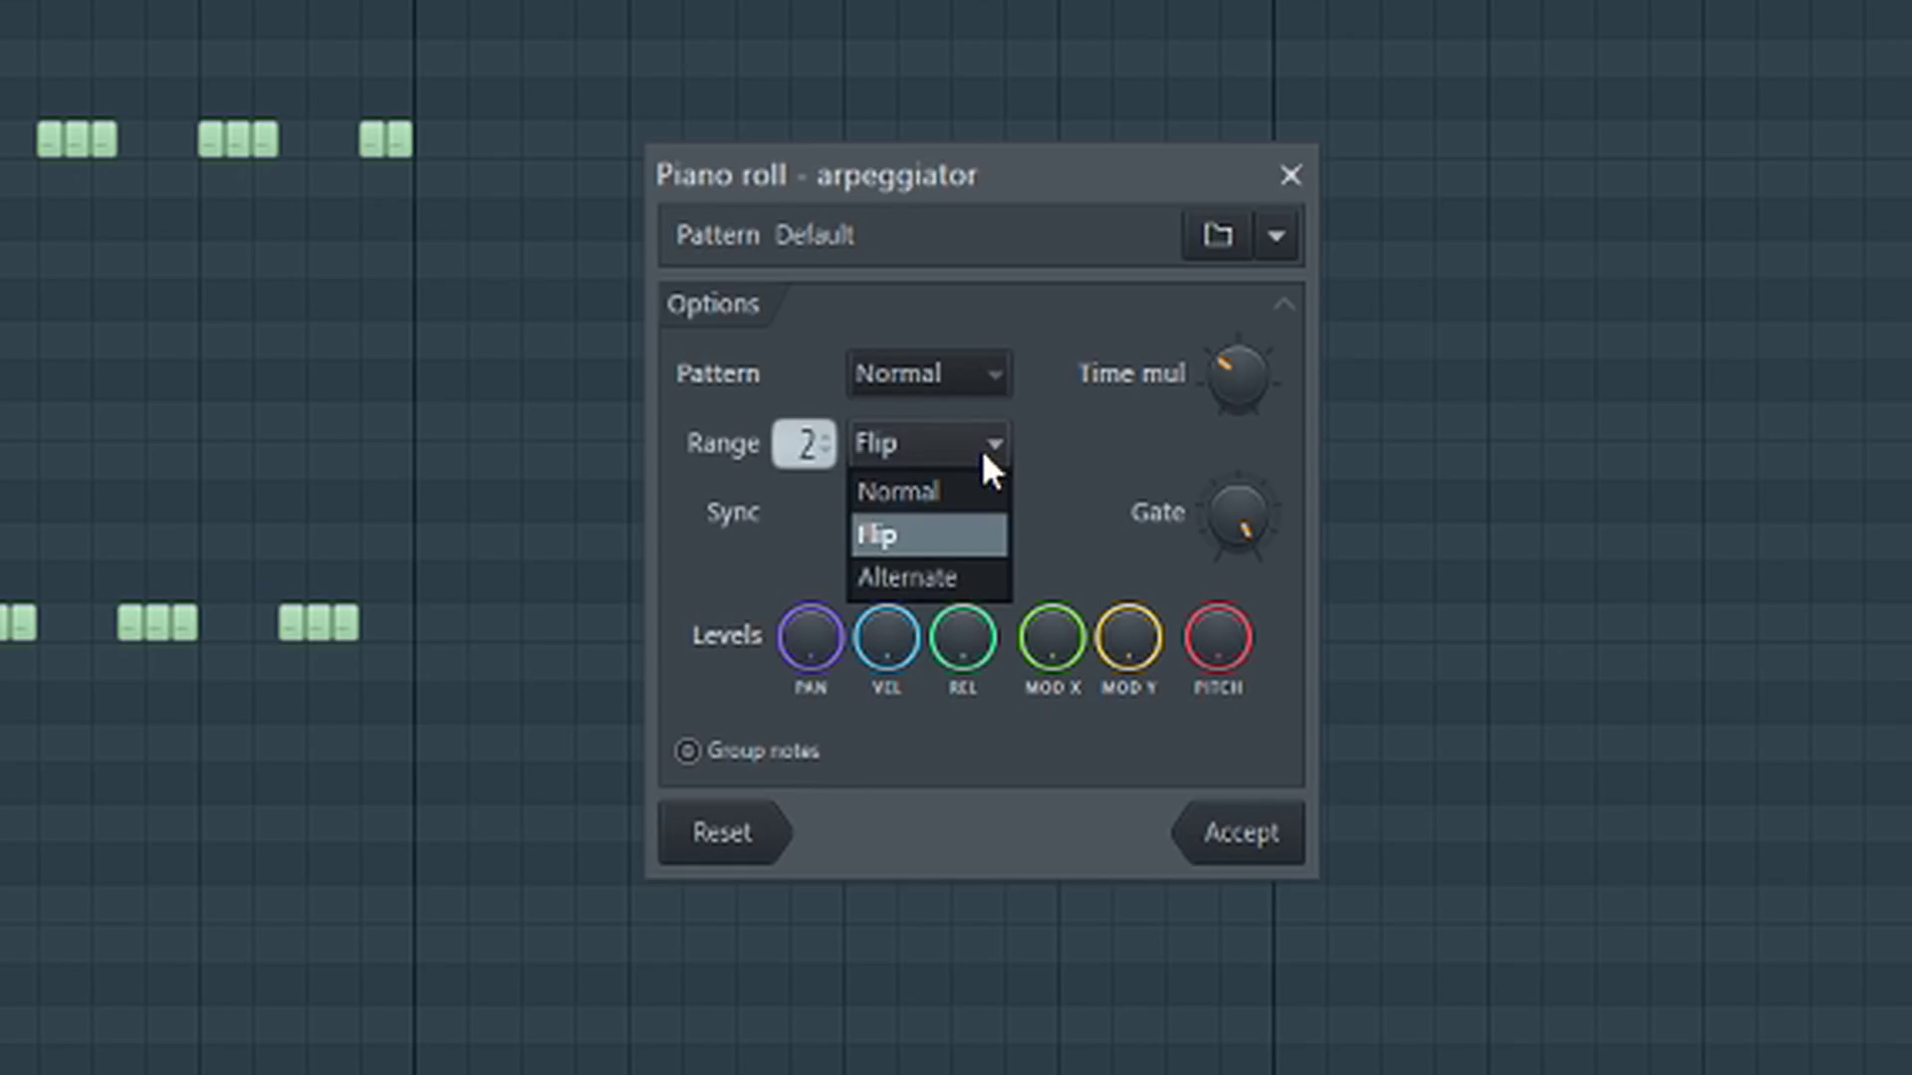
click(971, 492)
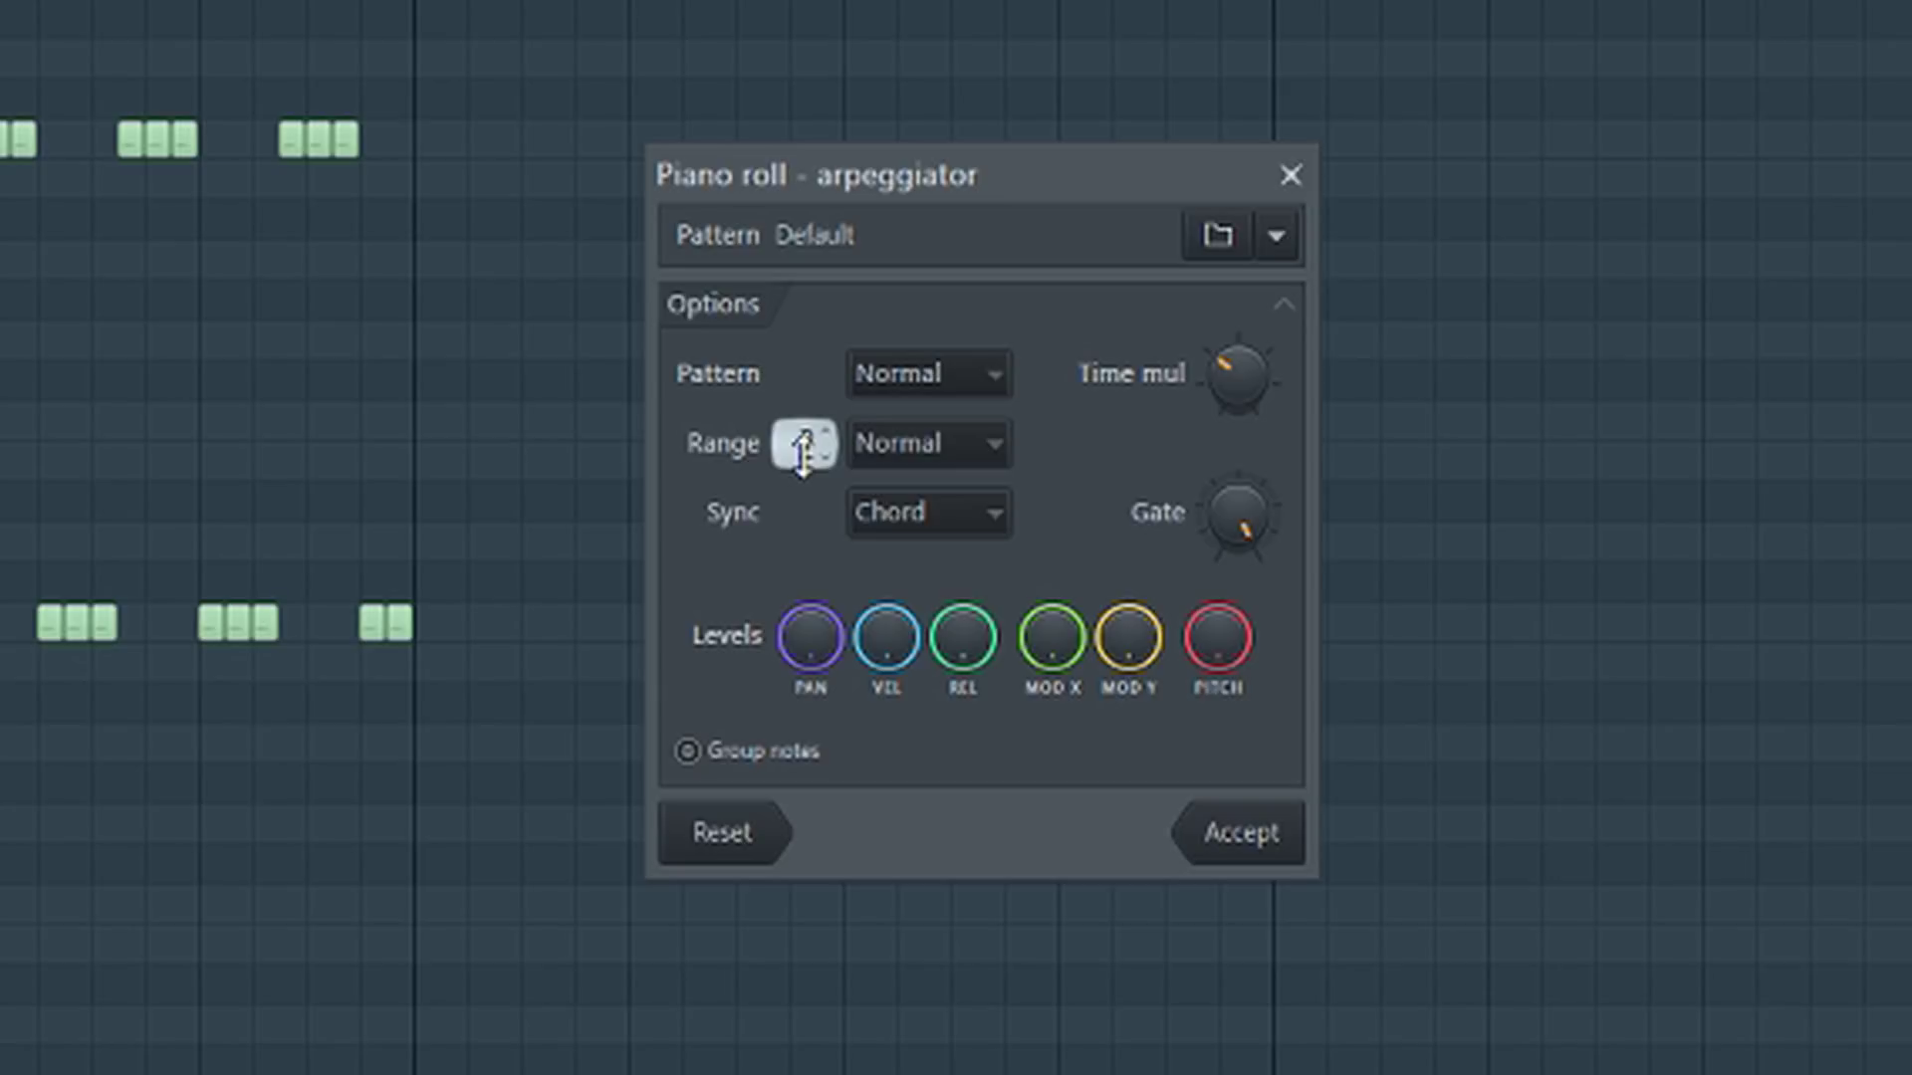
- Raise the arpeggiator range to 3 octaves, previewing the arpeggiated C6 notes
drag(804, 443, 805, 433)
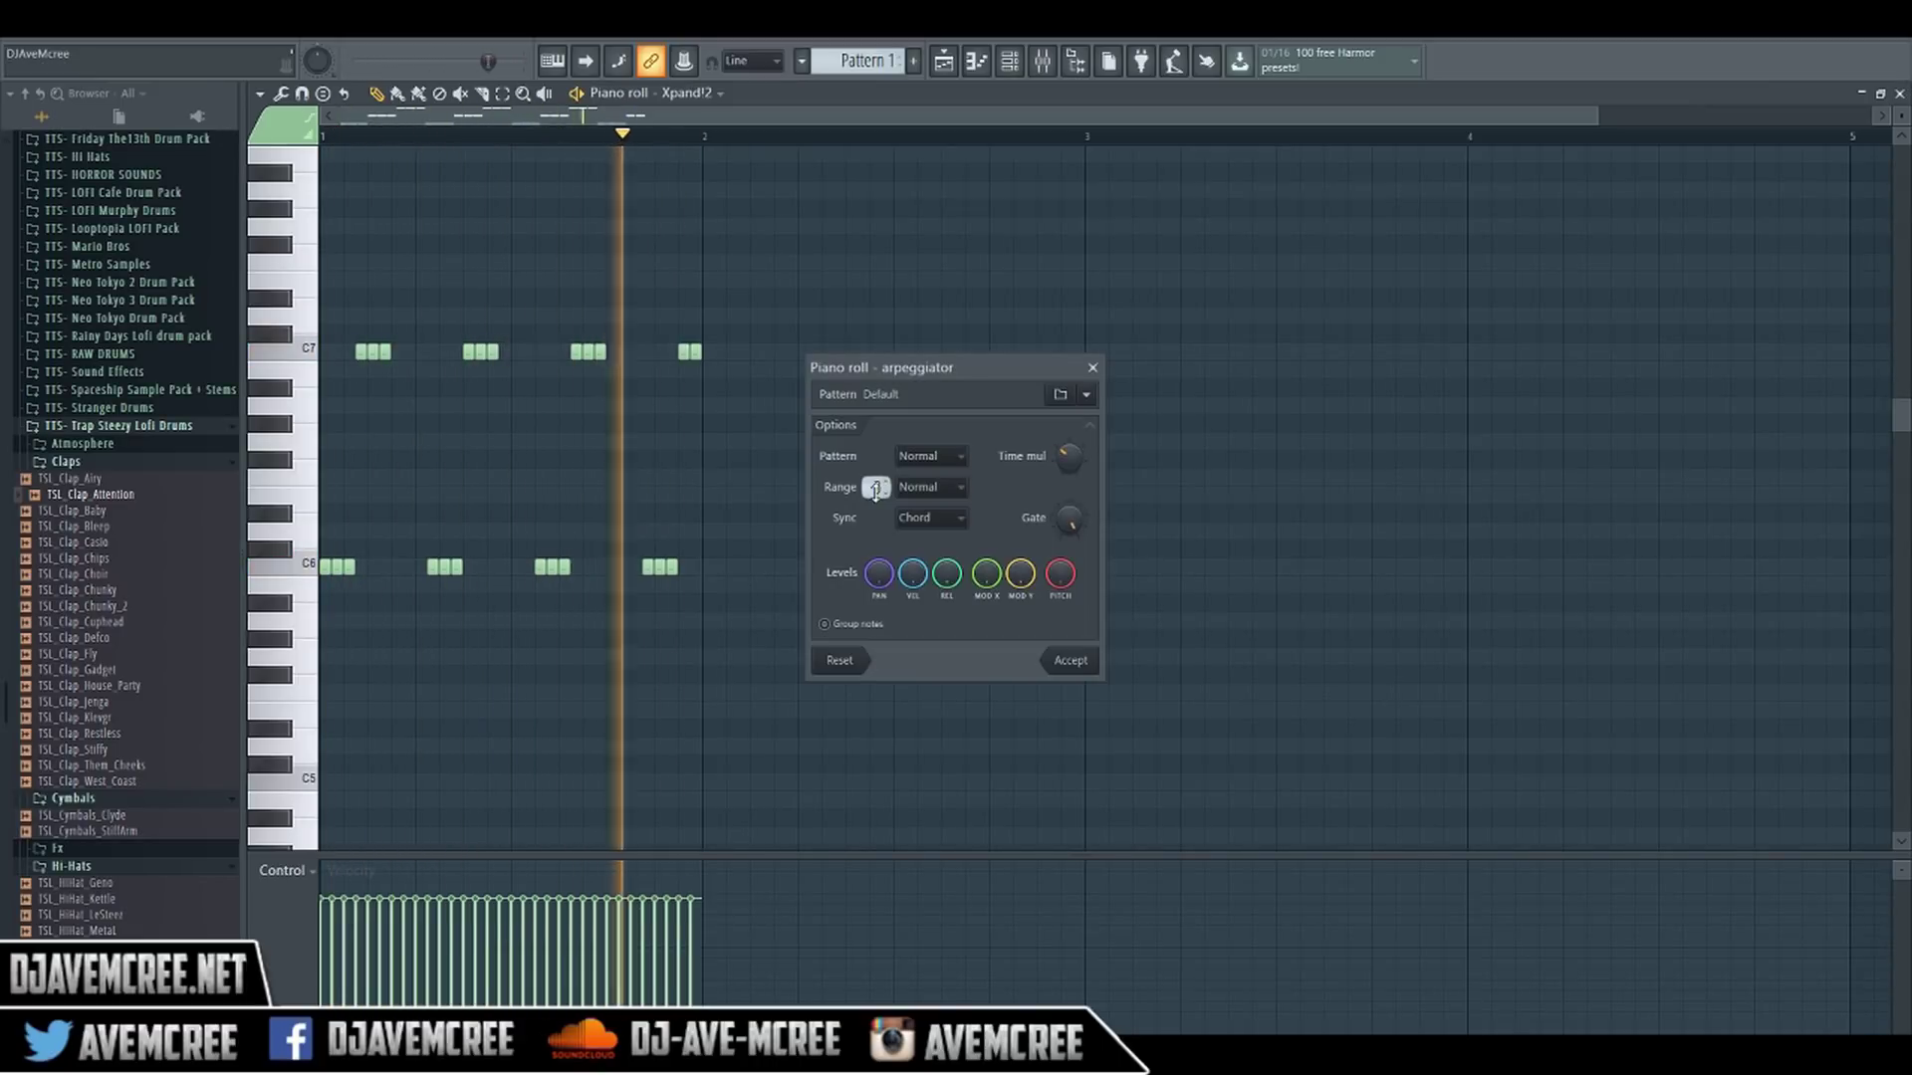
key(space)
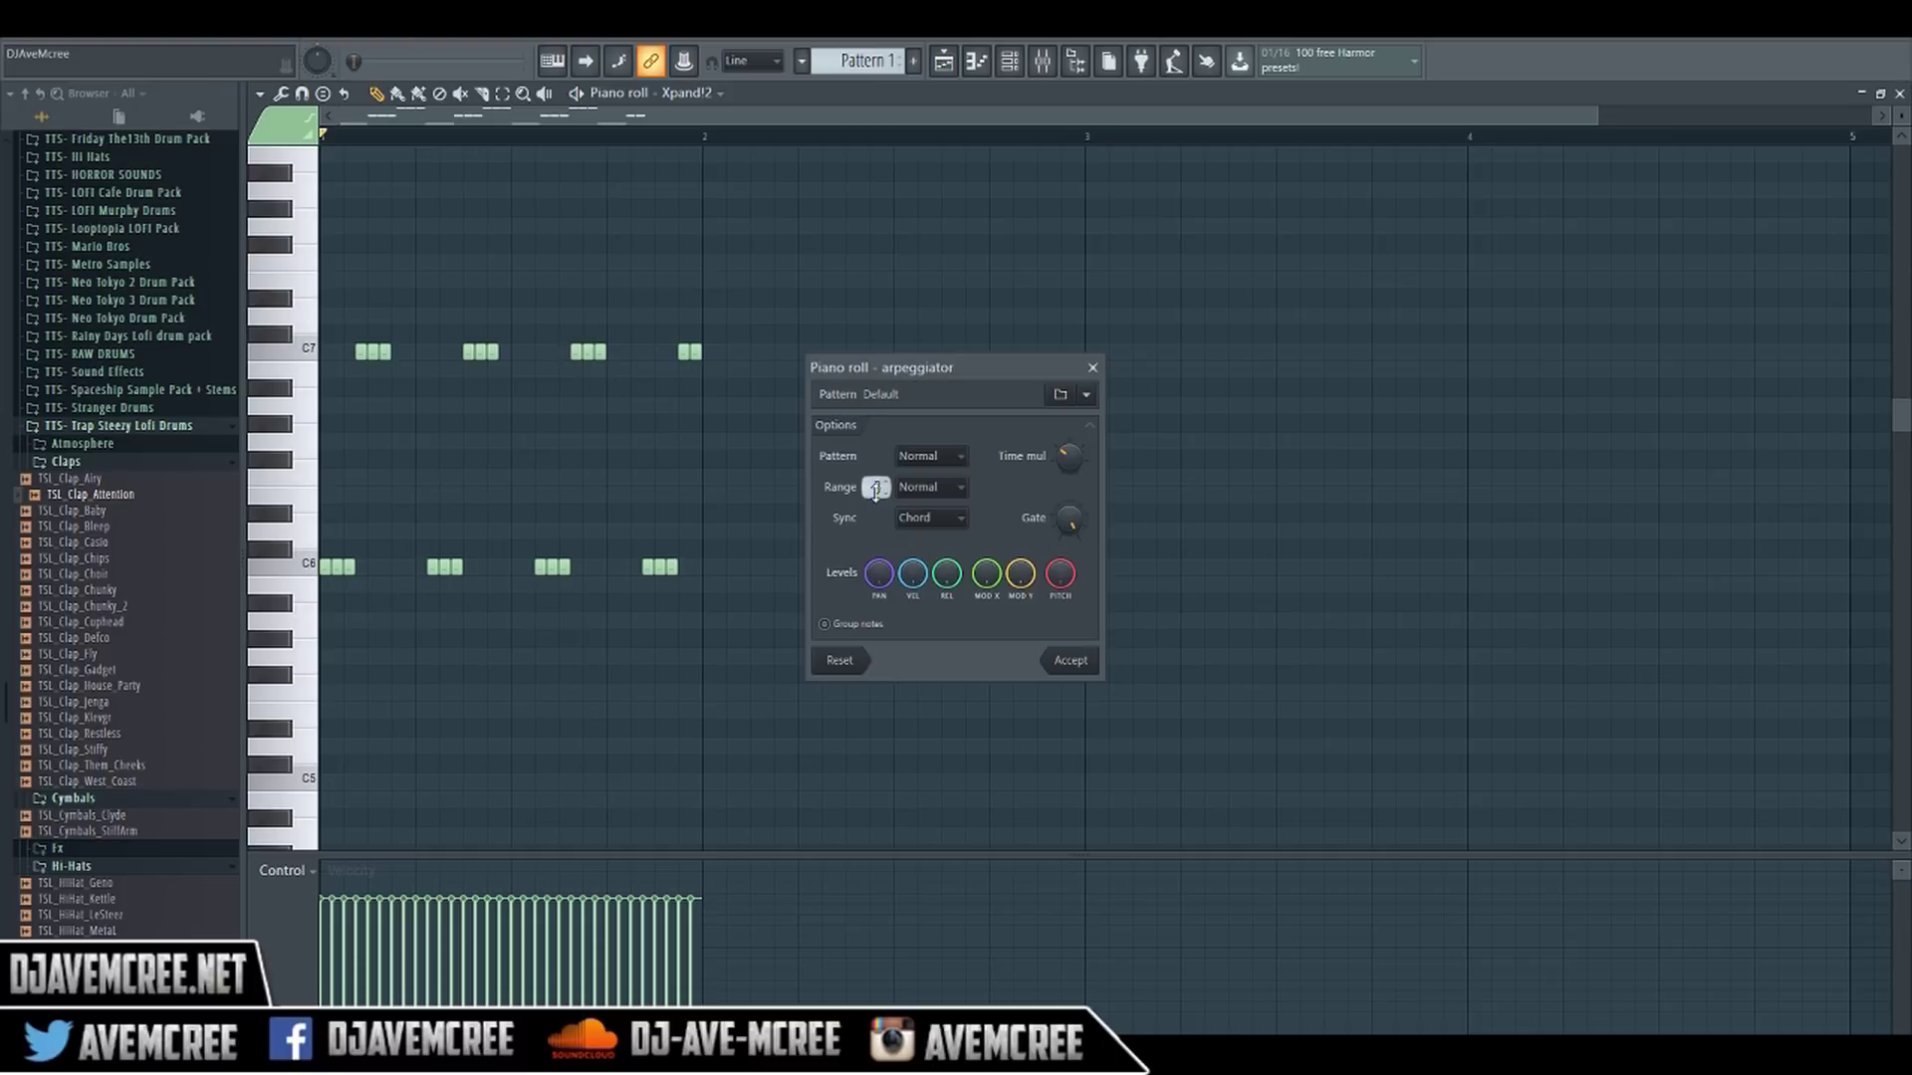
mouse_move(875, 490)
mouse_down()
mouse_move(875, 473)
mouse_move(875, 498)
mouse_up()
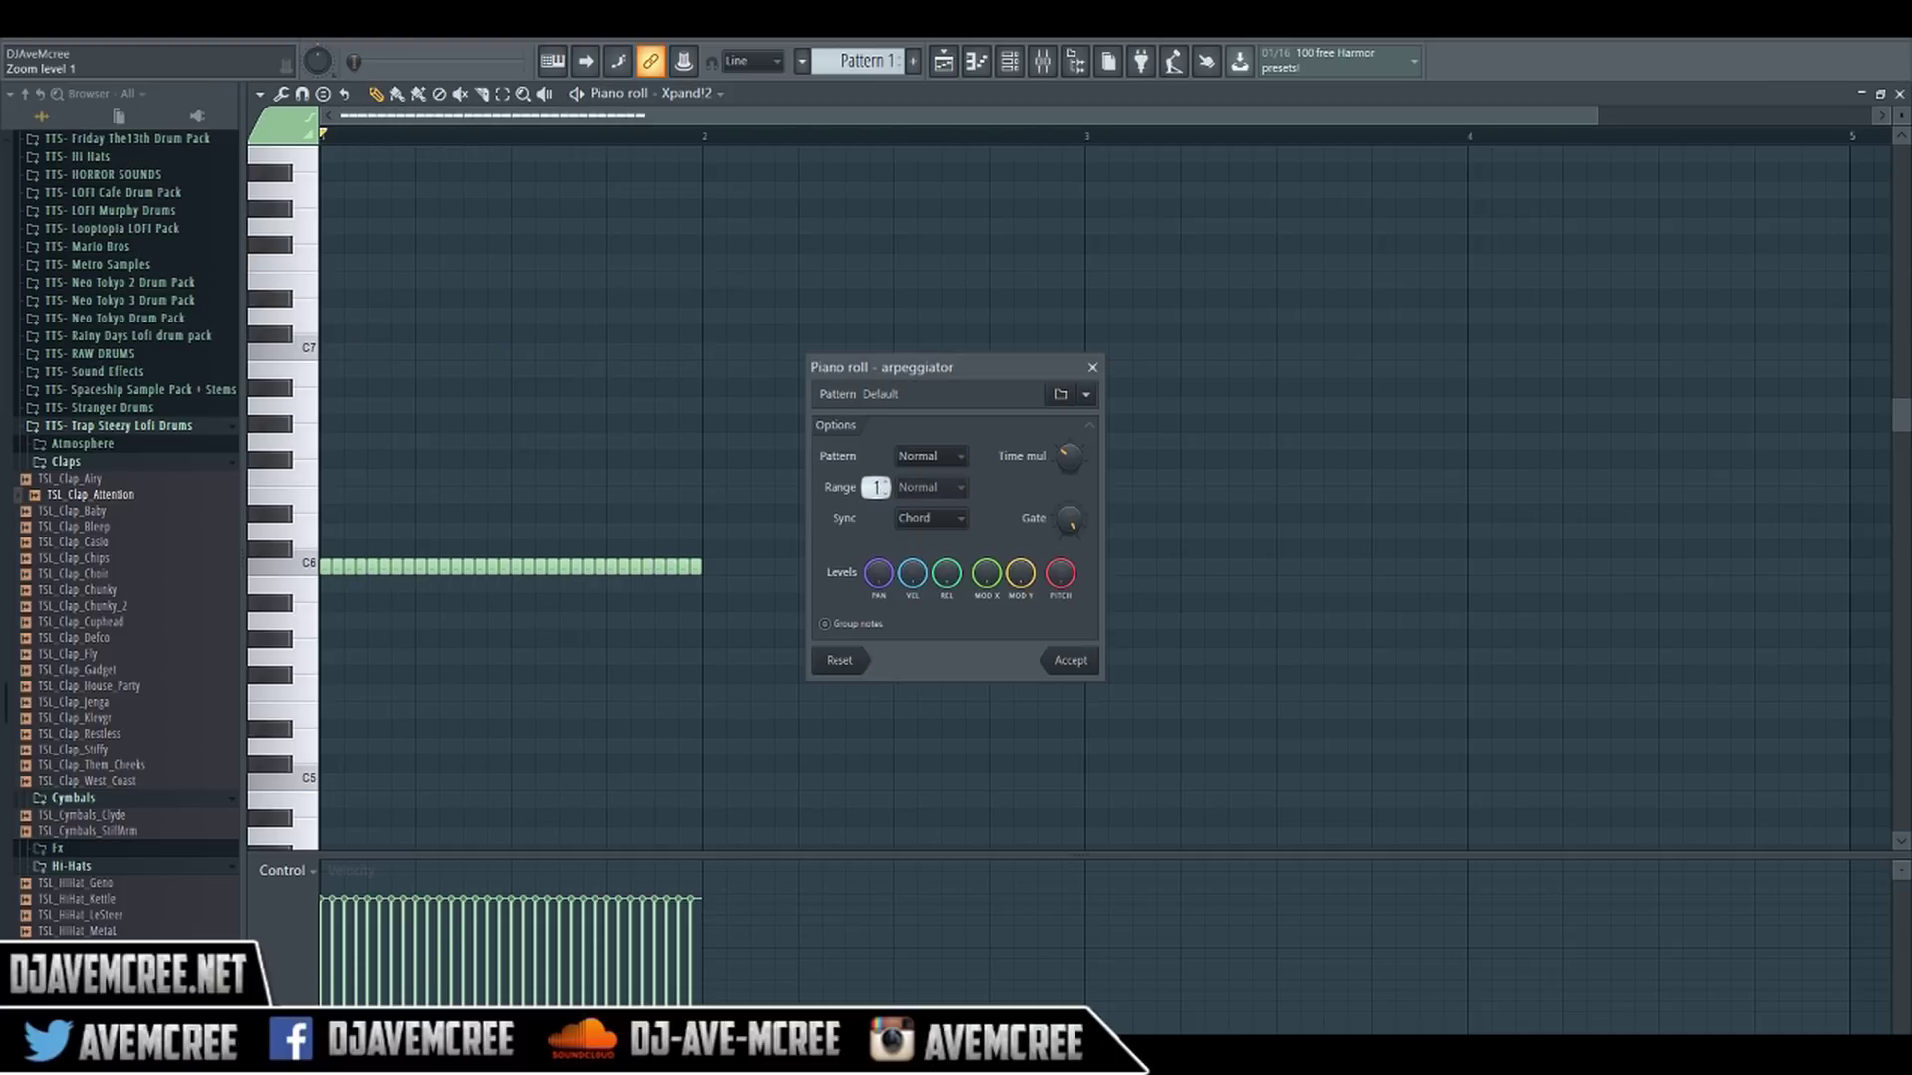
key(space)
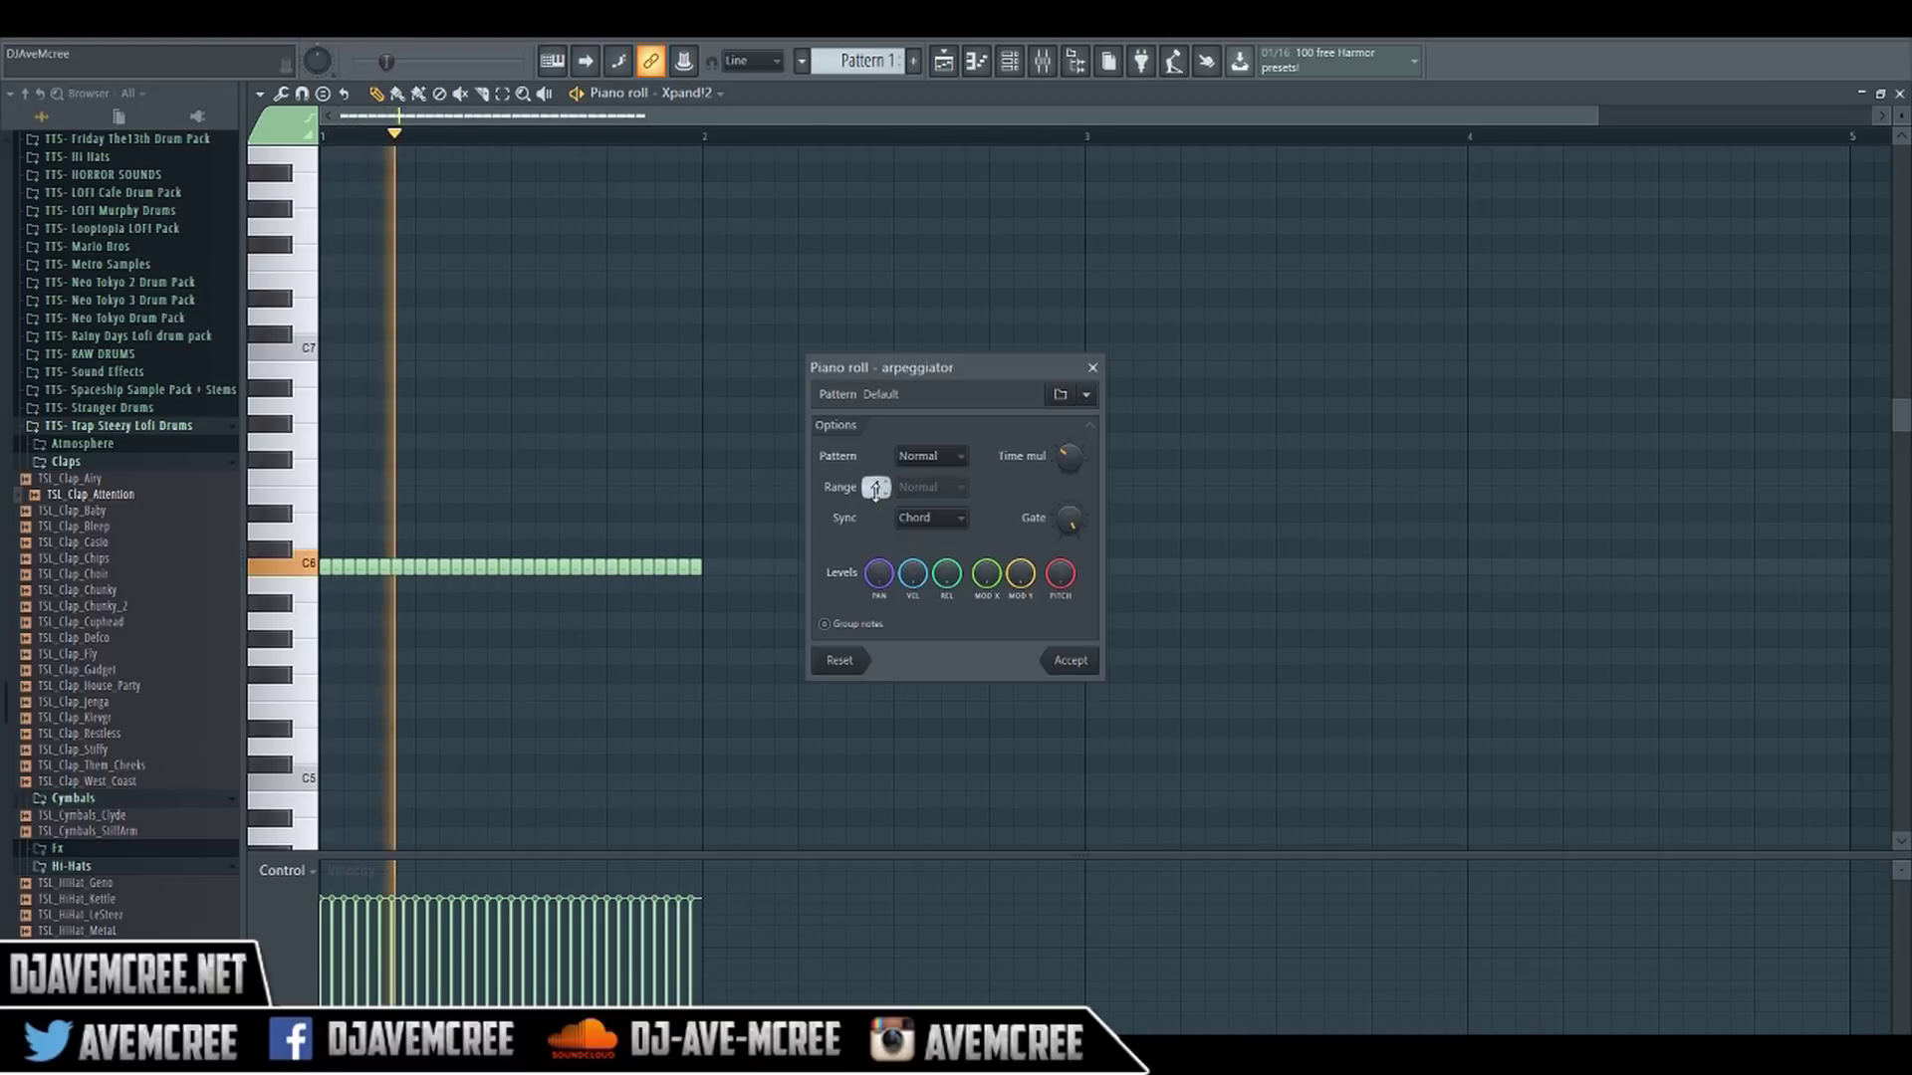
key(space)
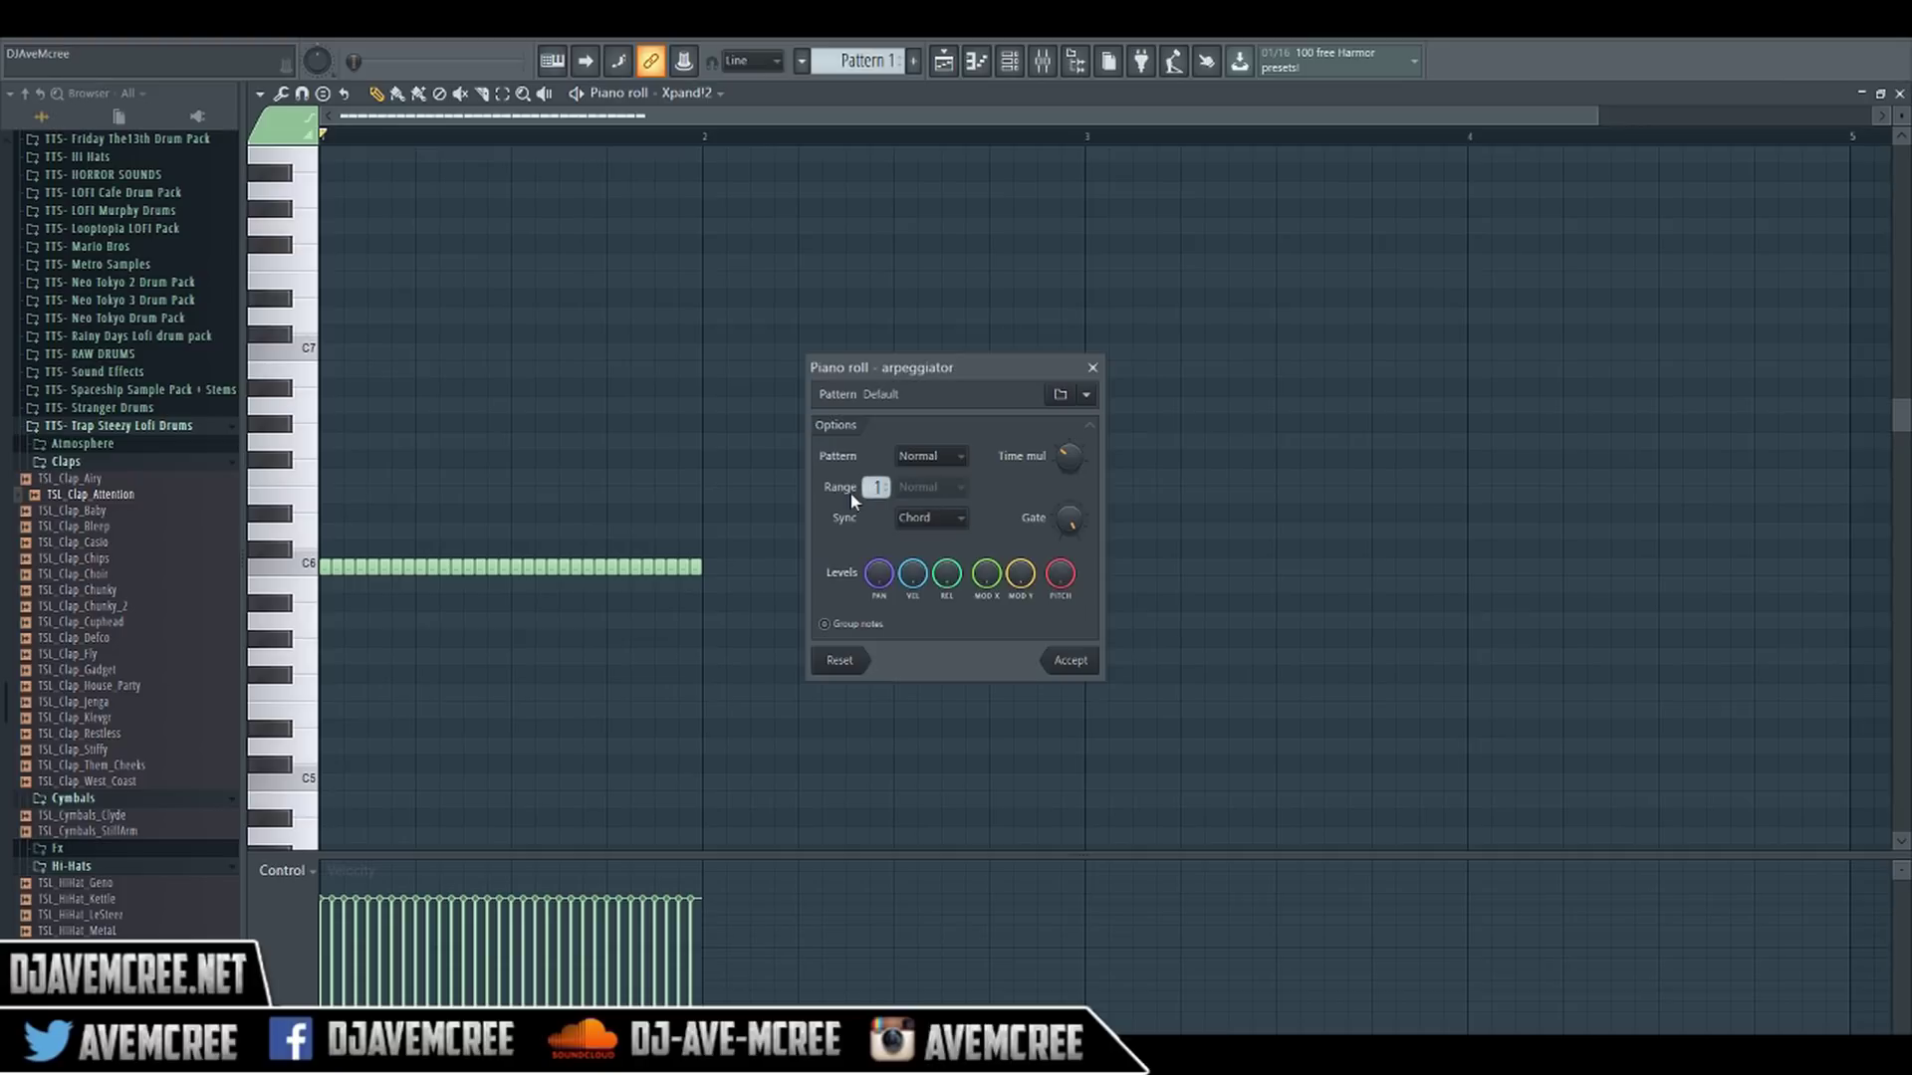
drag(862, 488, 863, 468)
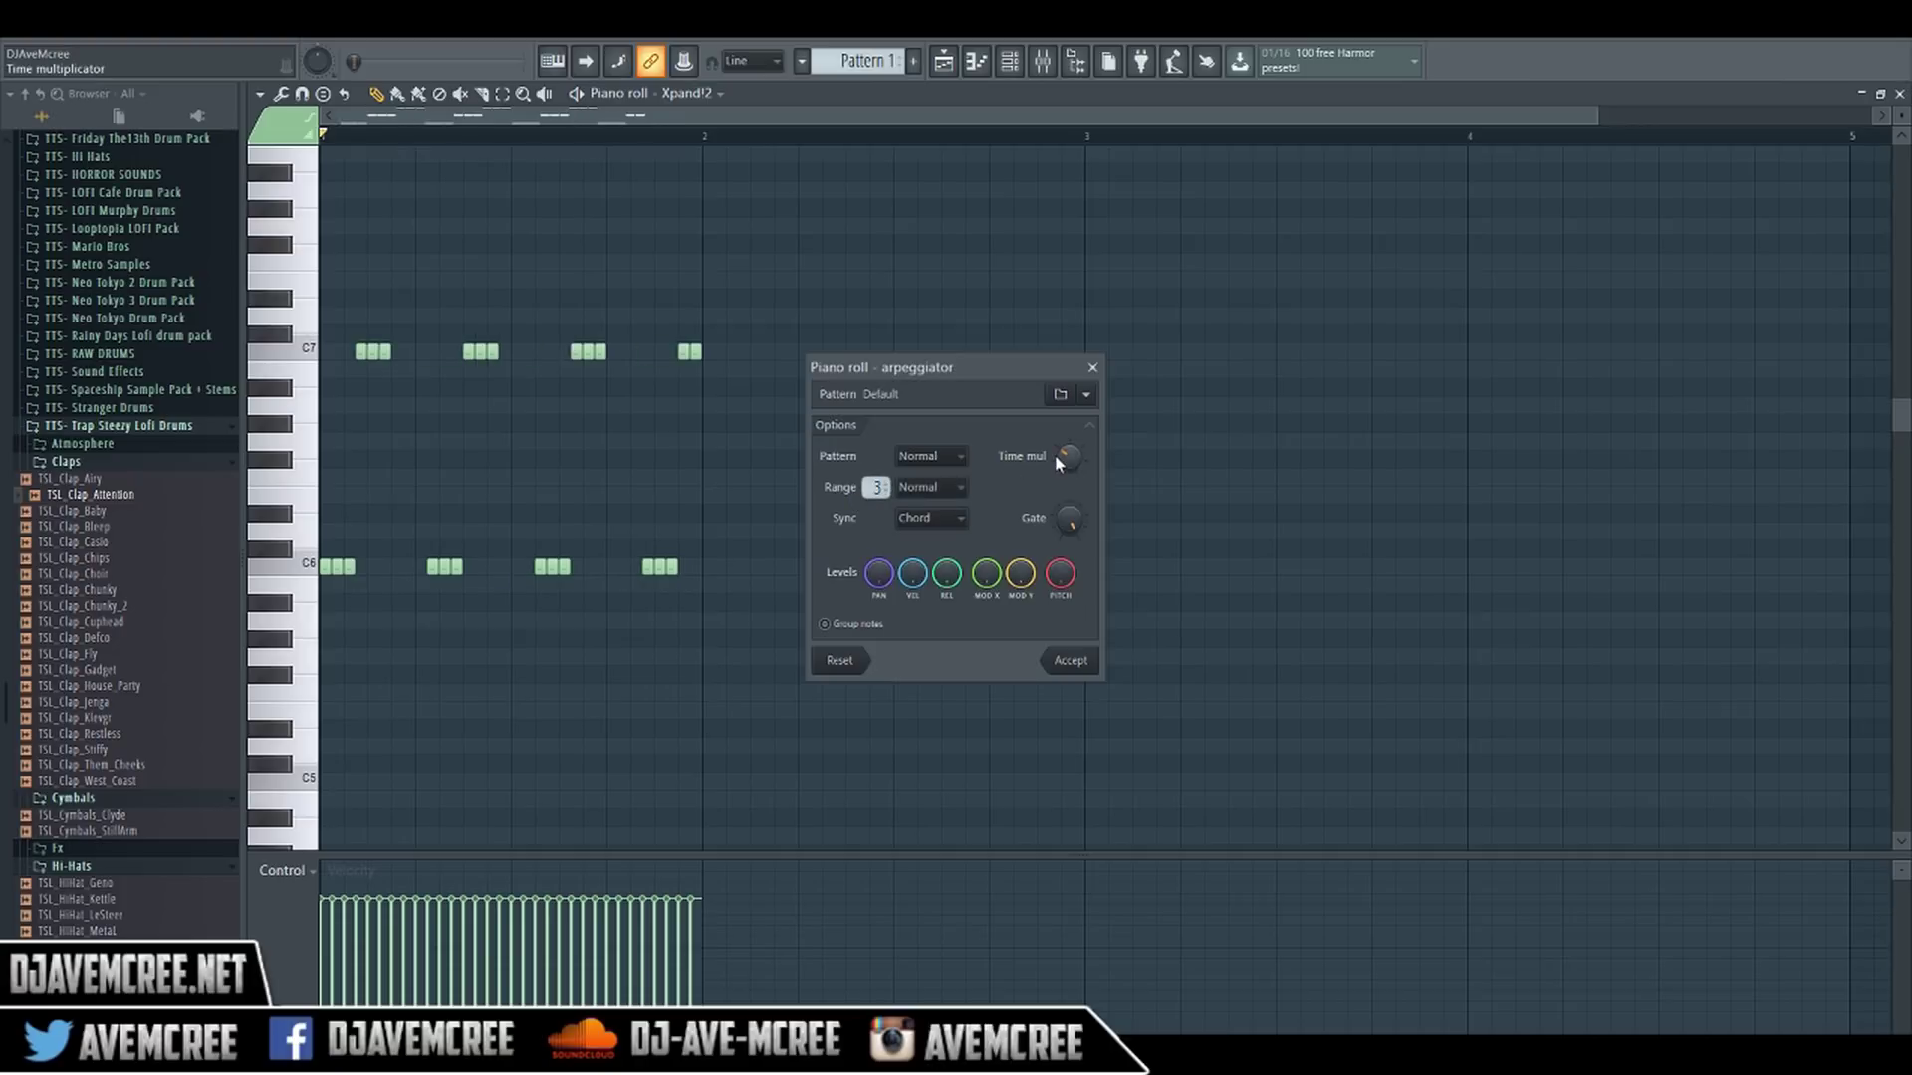
- Lower the Time mul knob until the arpeggio plays long notes: three C6, then one C7
drag(1069, 456, 1068, 448)
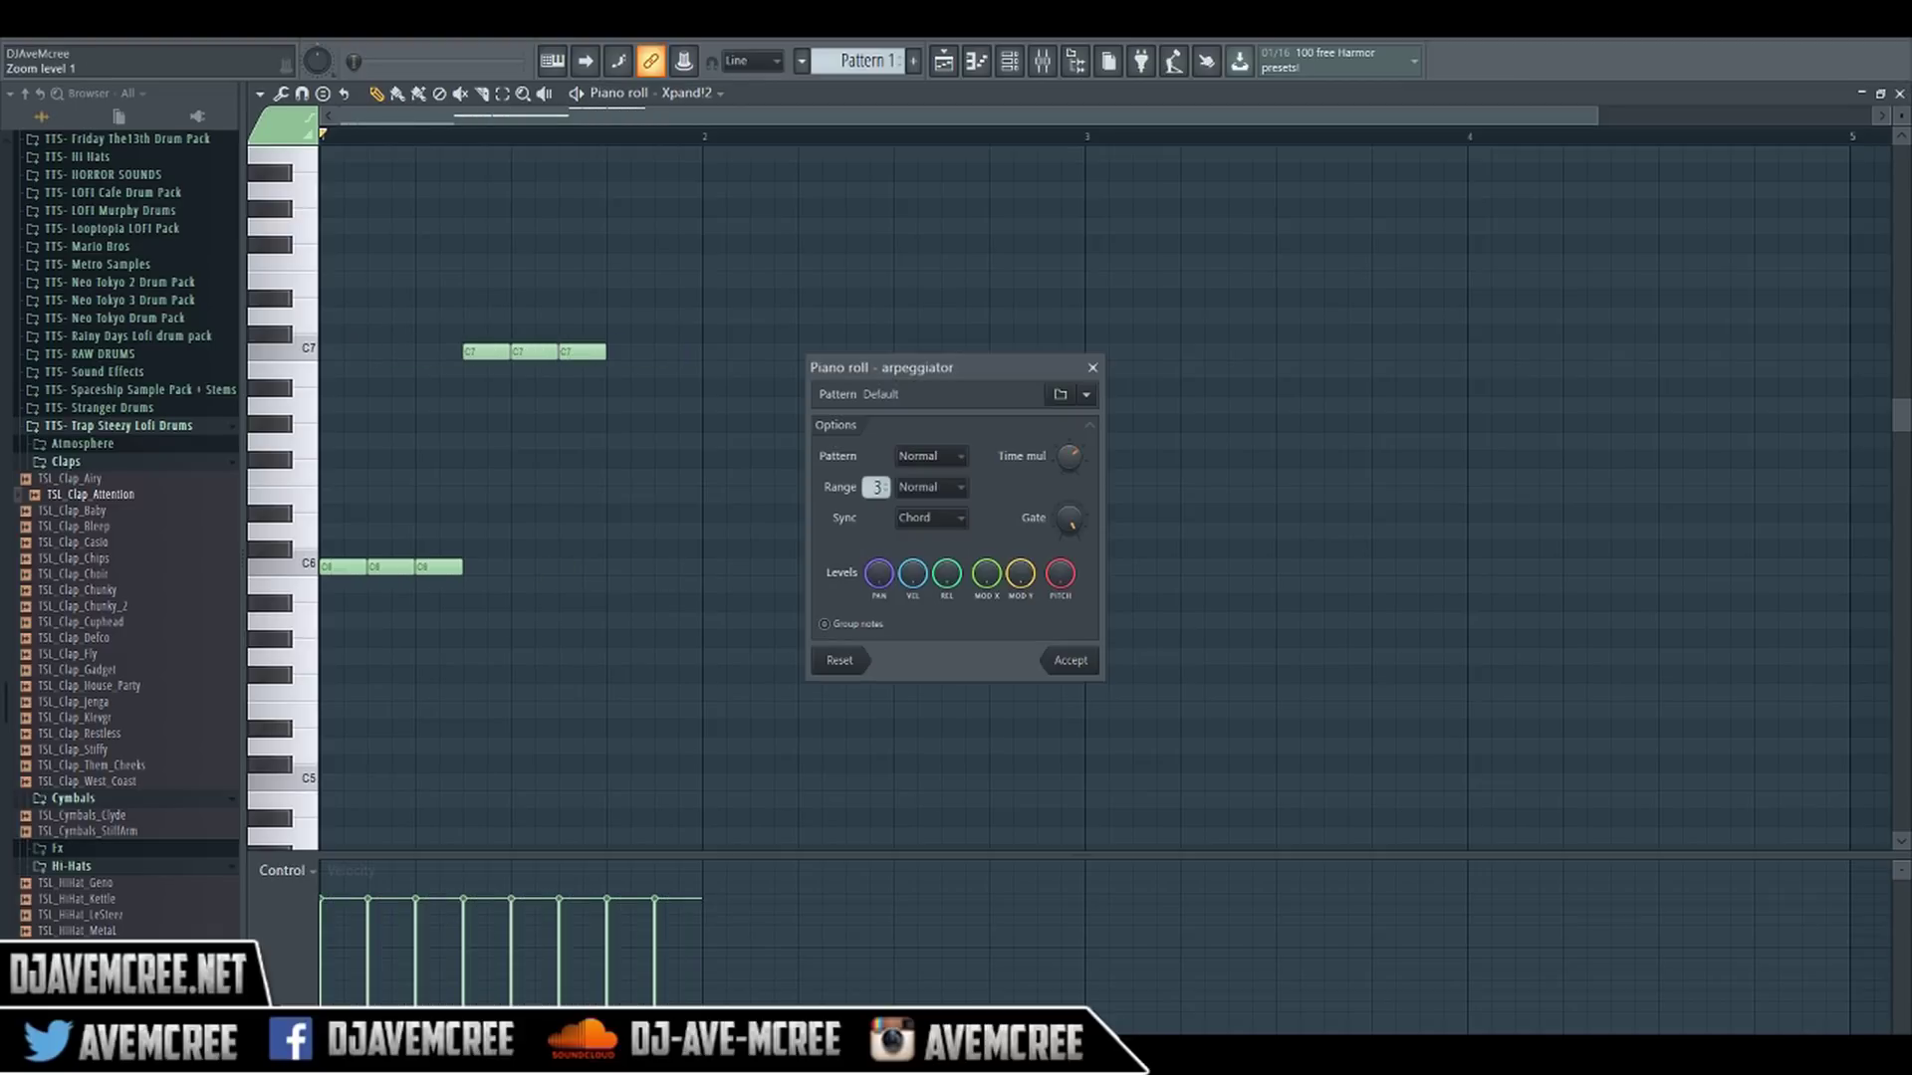
key(space)
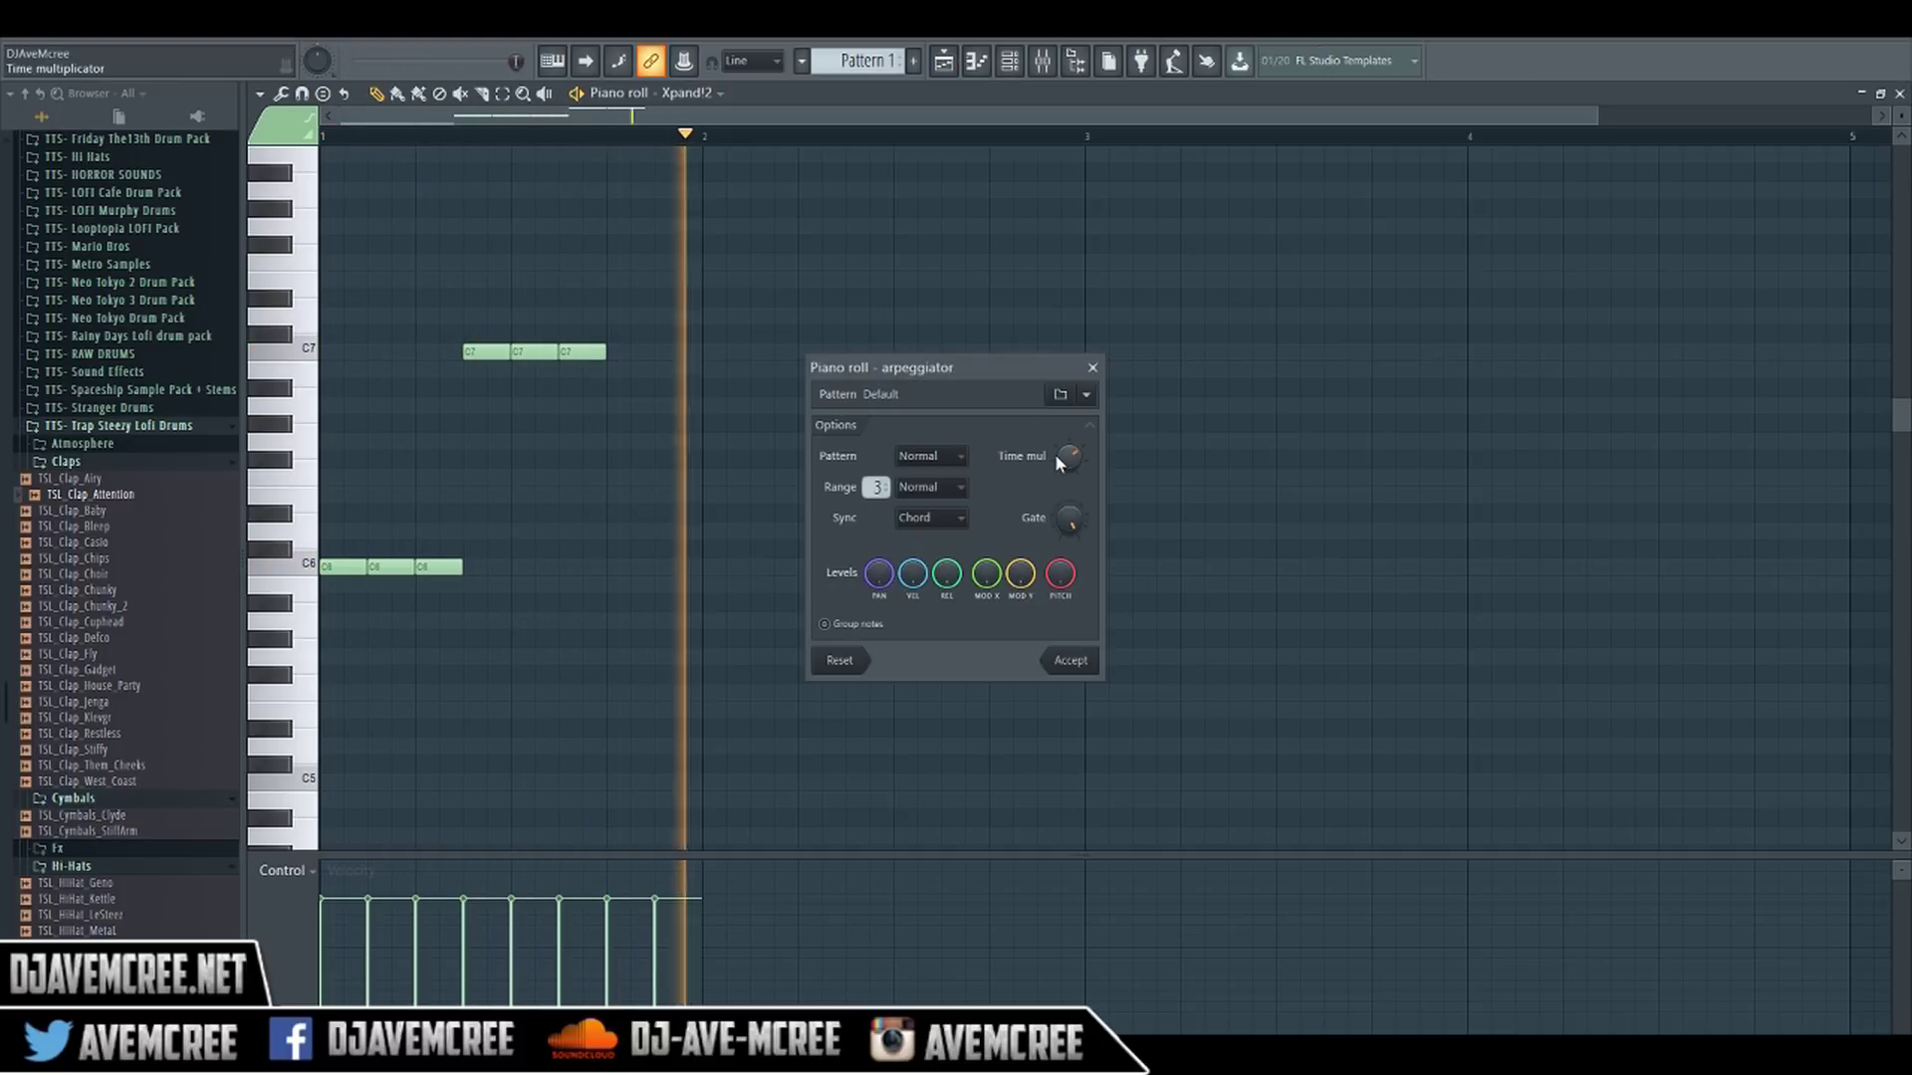
drag(1054, 452, 1055, 444)
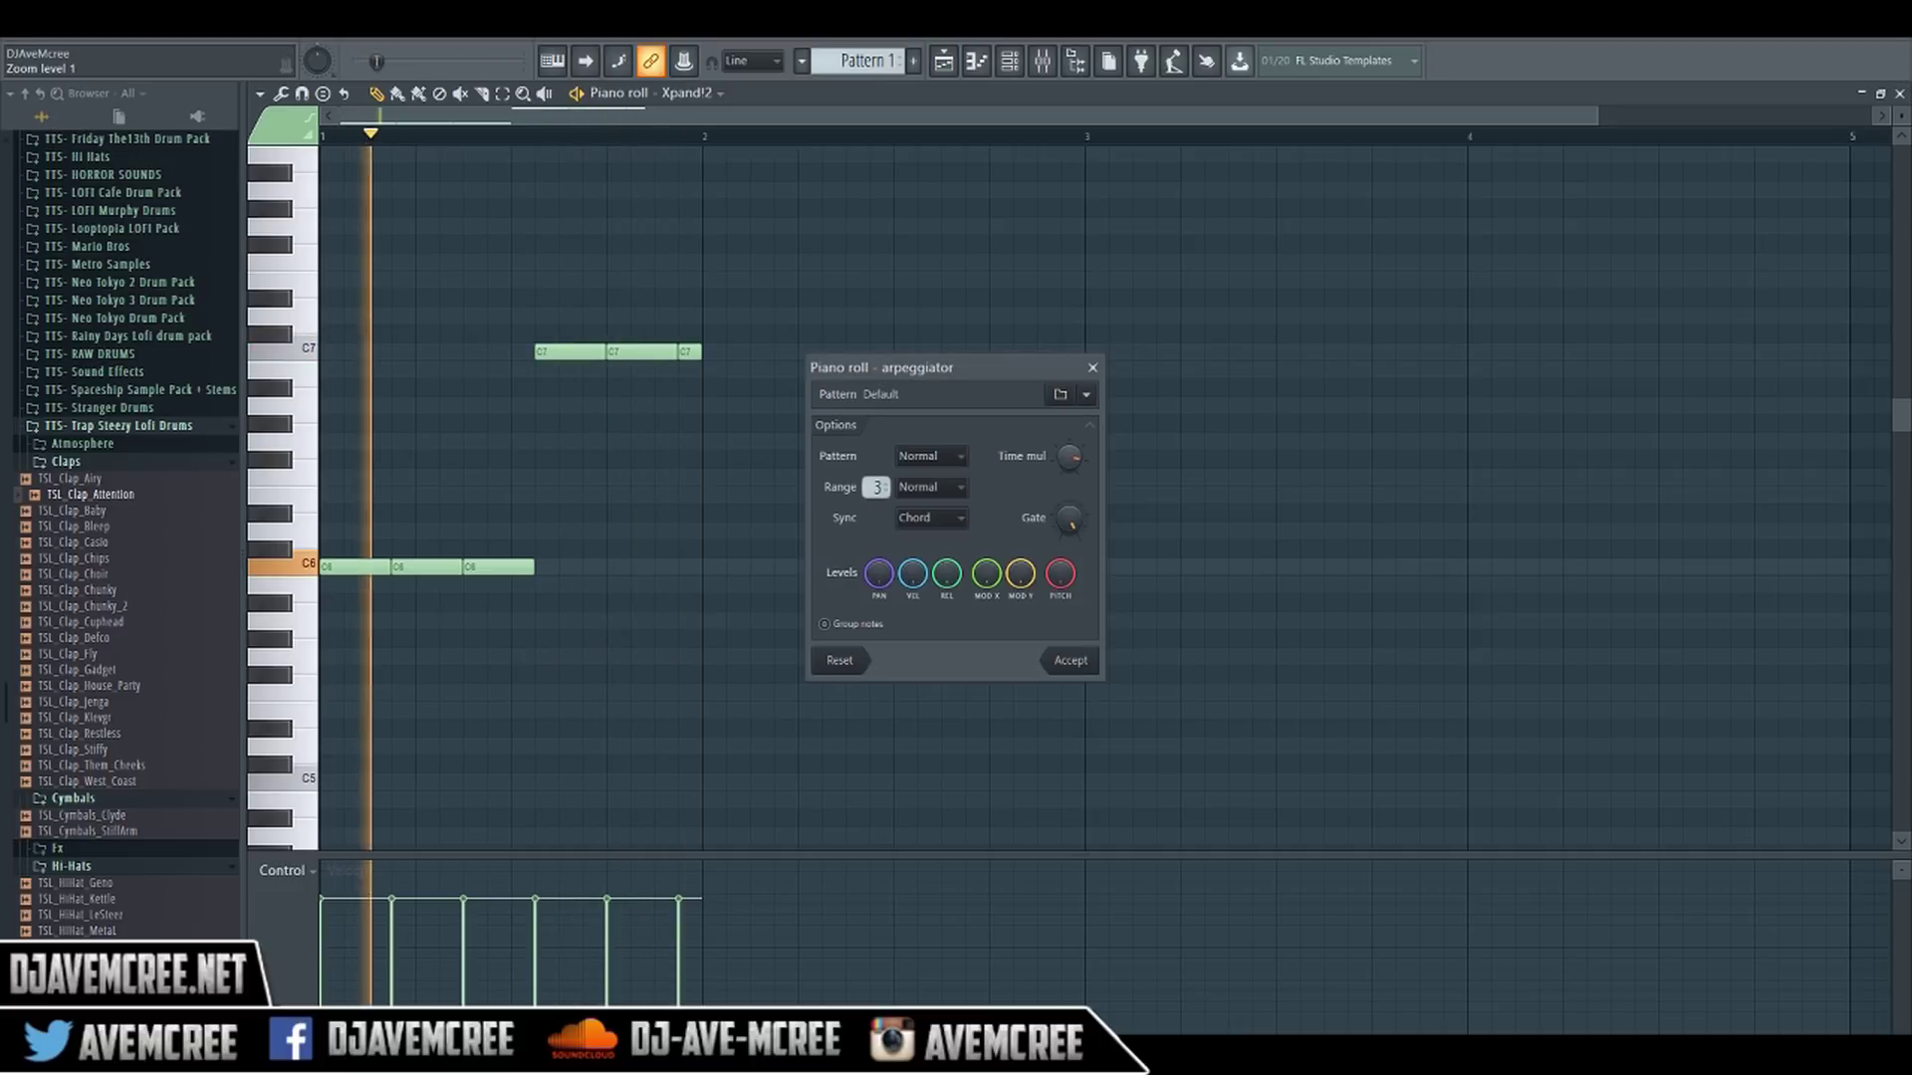
drag(1068, 456, 1068, 450)
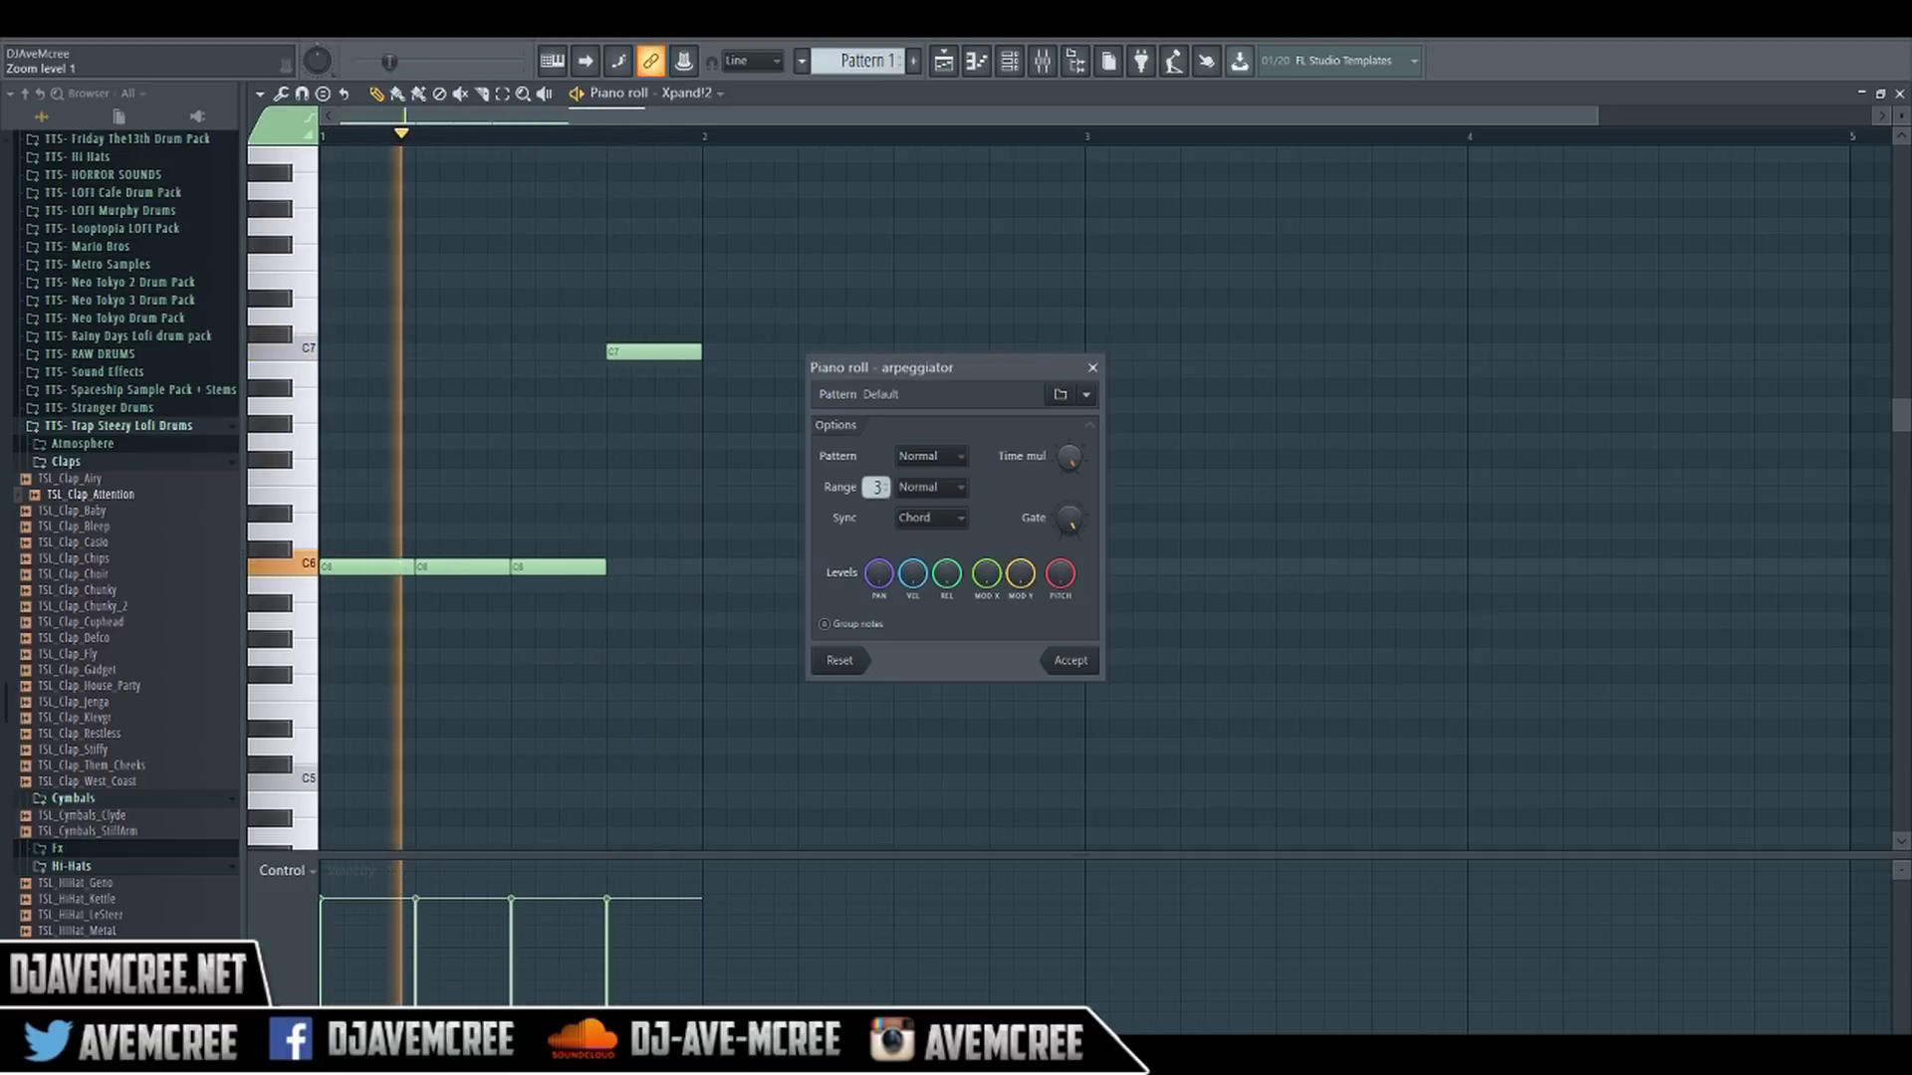
- Tune Gate and Time mul into quick groups of three C6/C7 notes, then accept the arpeggio
key(space)
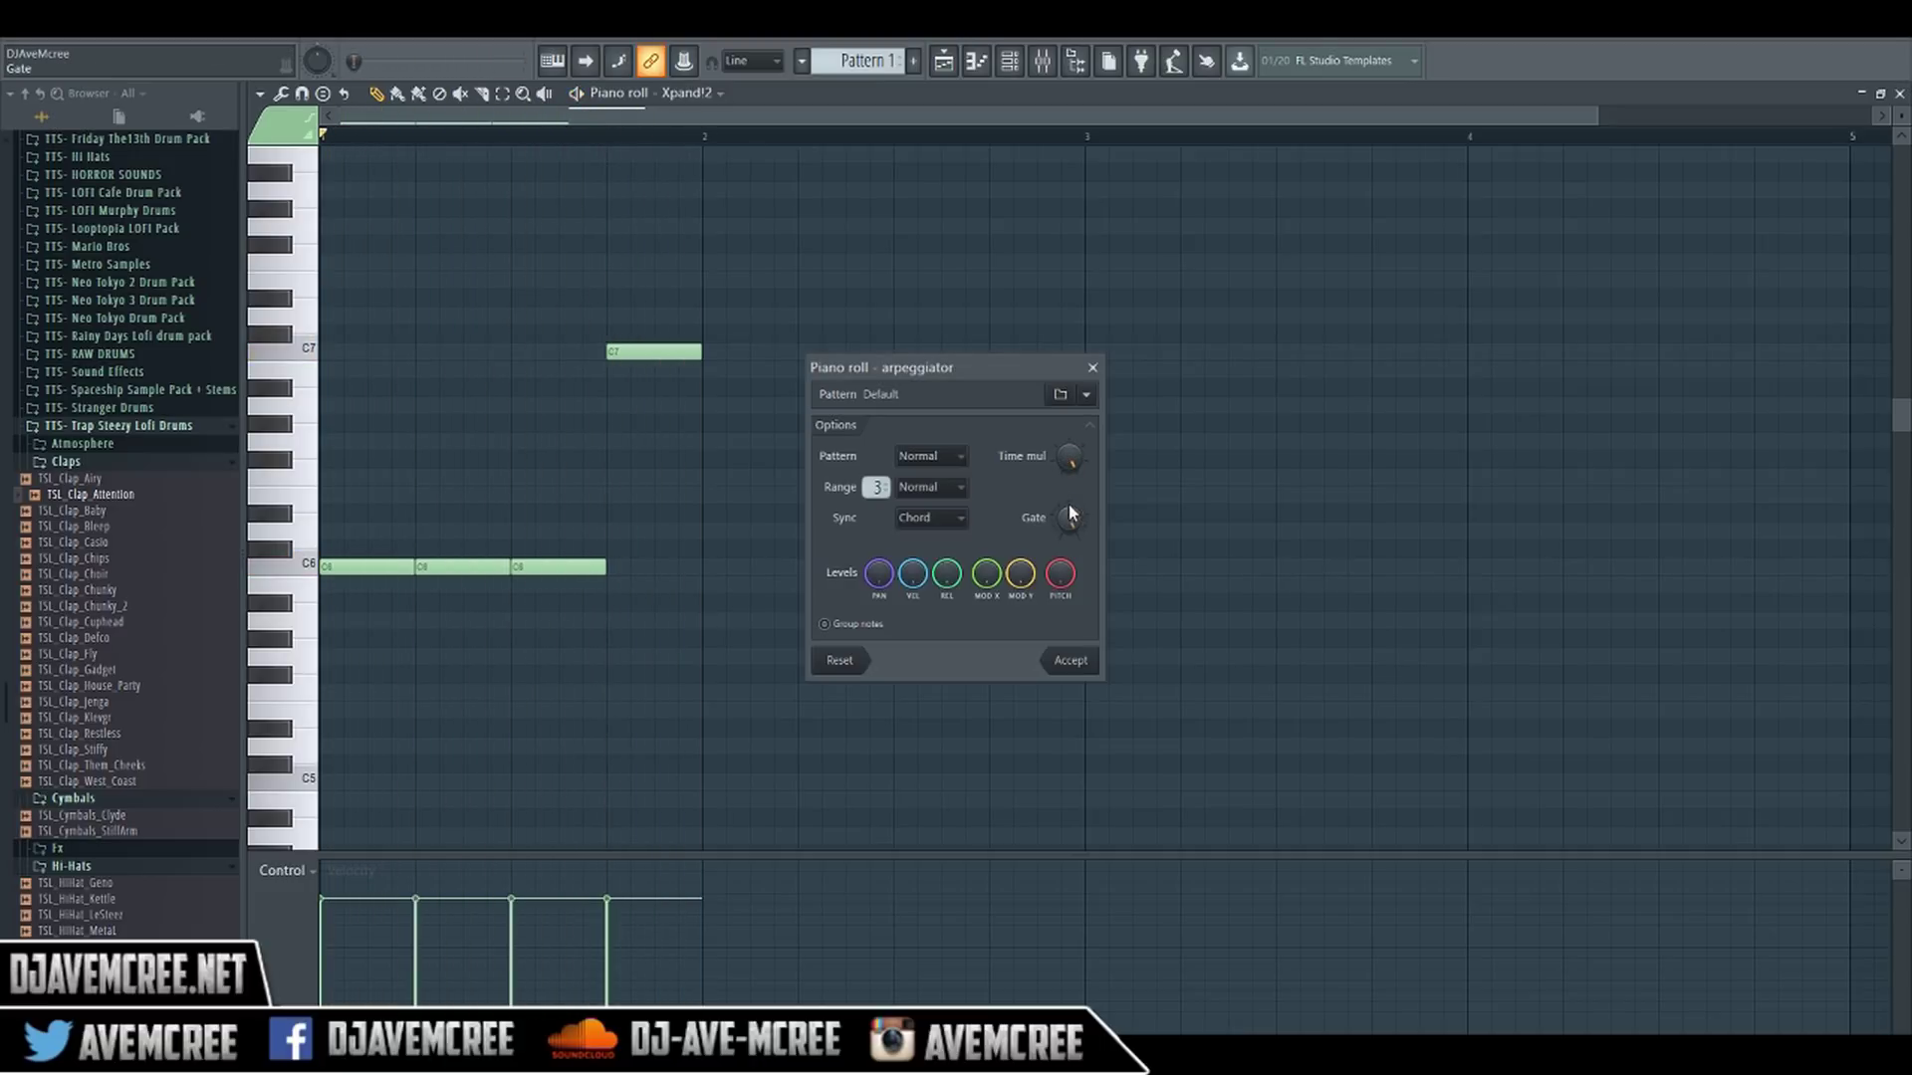
drag(1073, 517, 1072, 577)
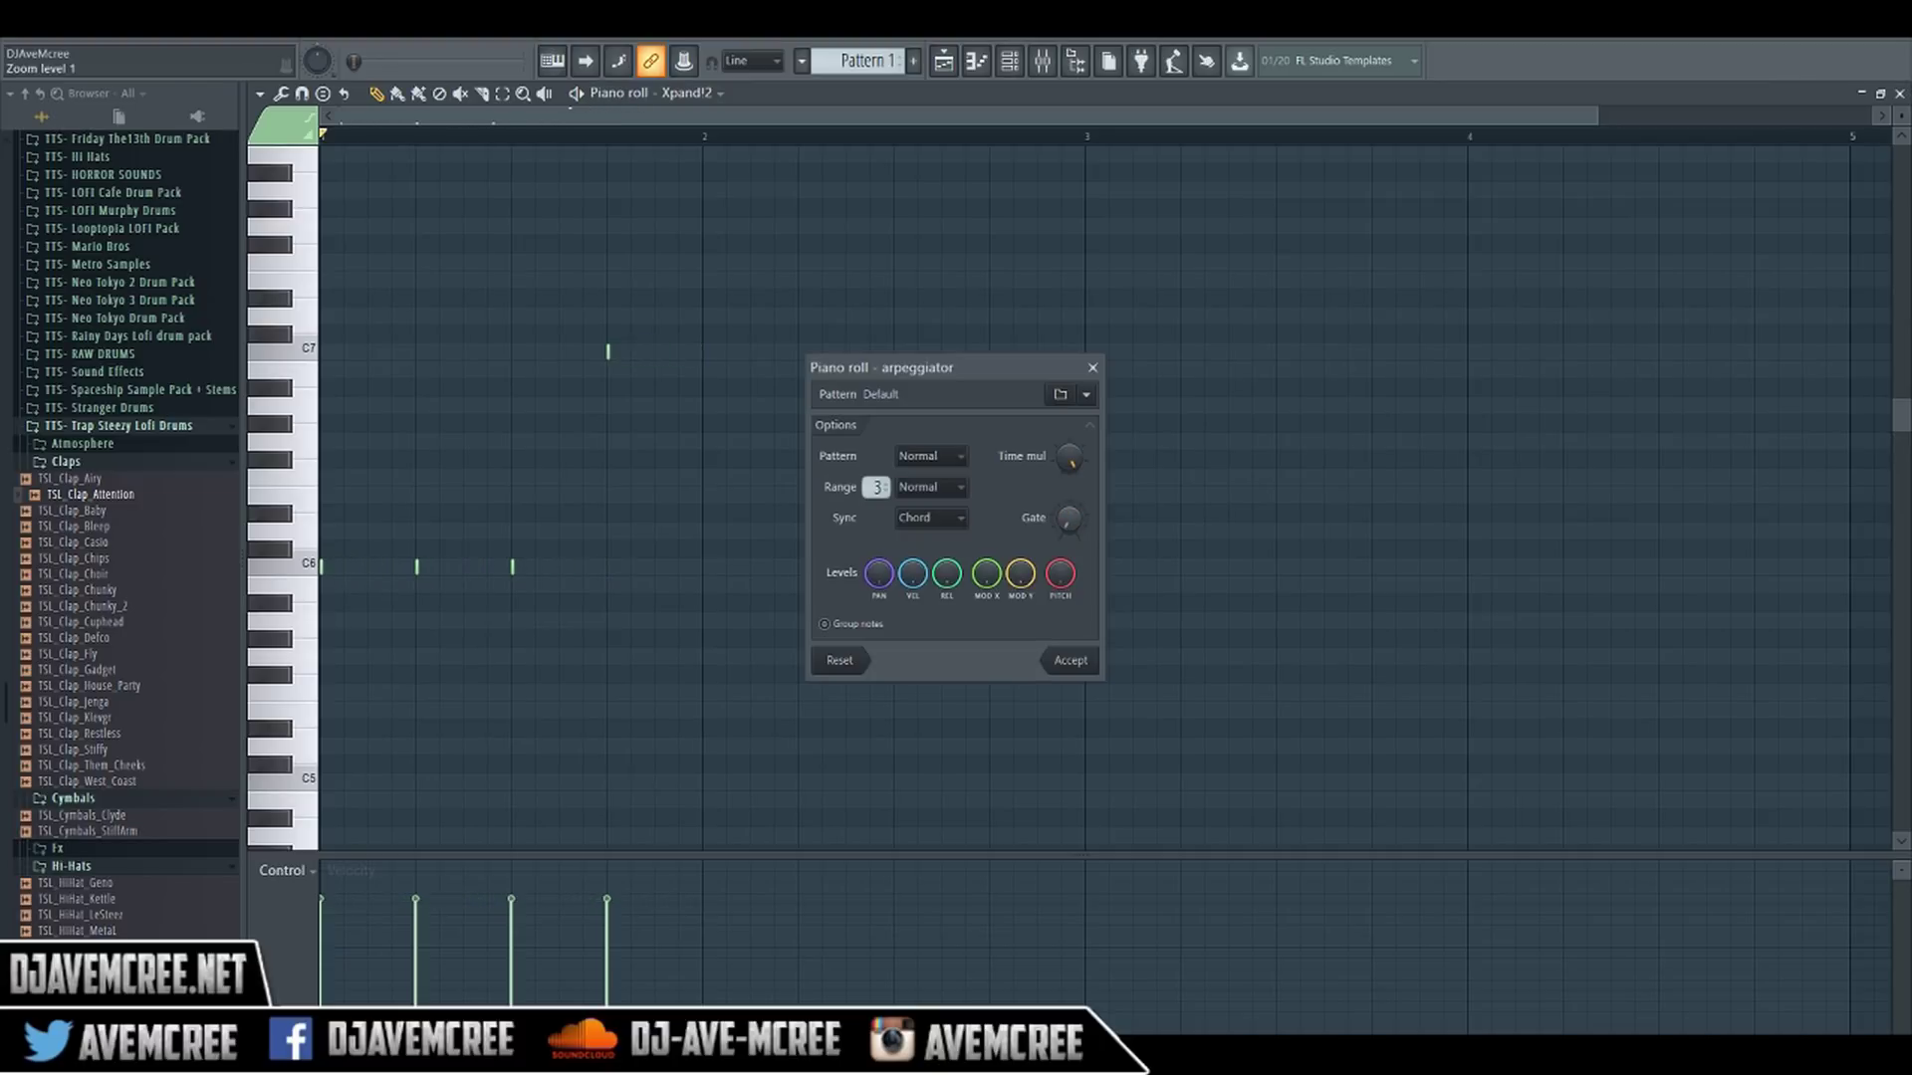
key(space)
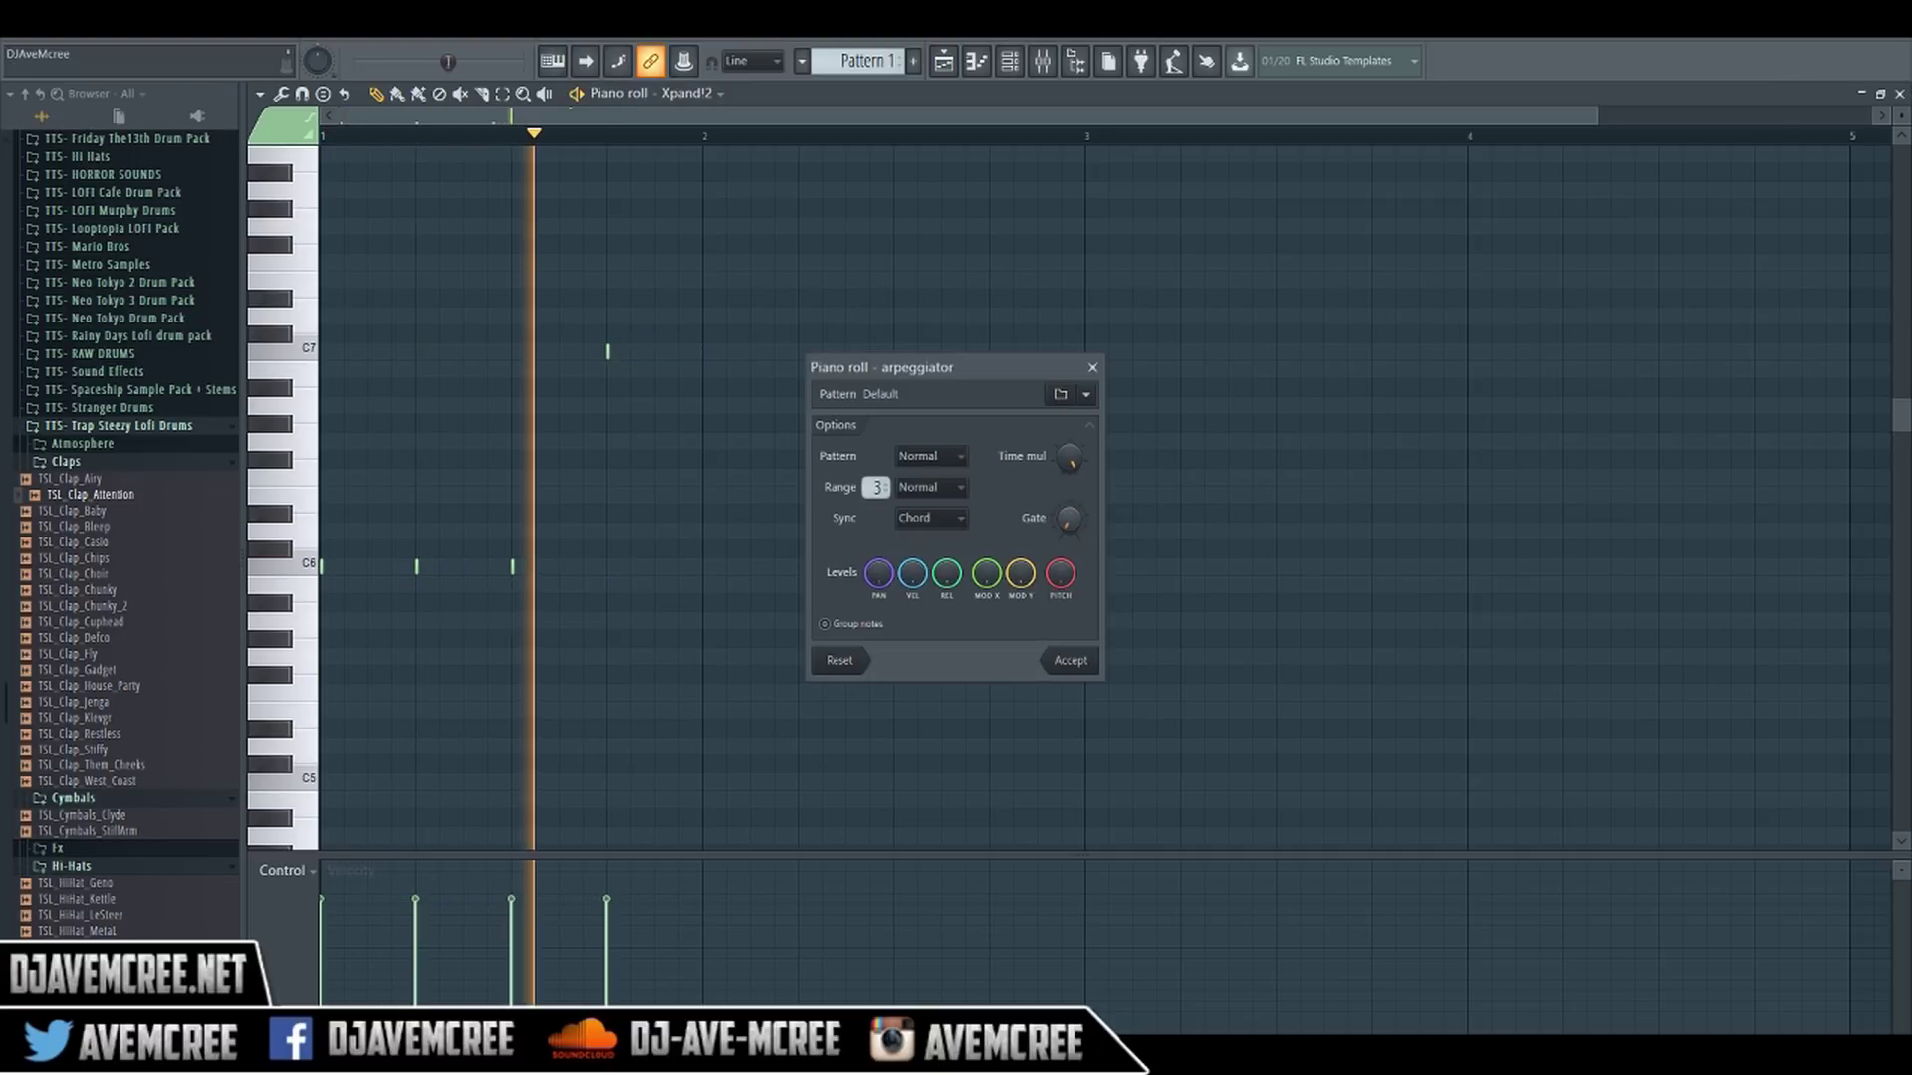
drag(1068, 518, 1069, 488)
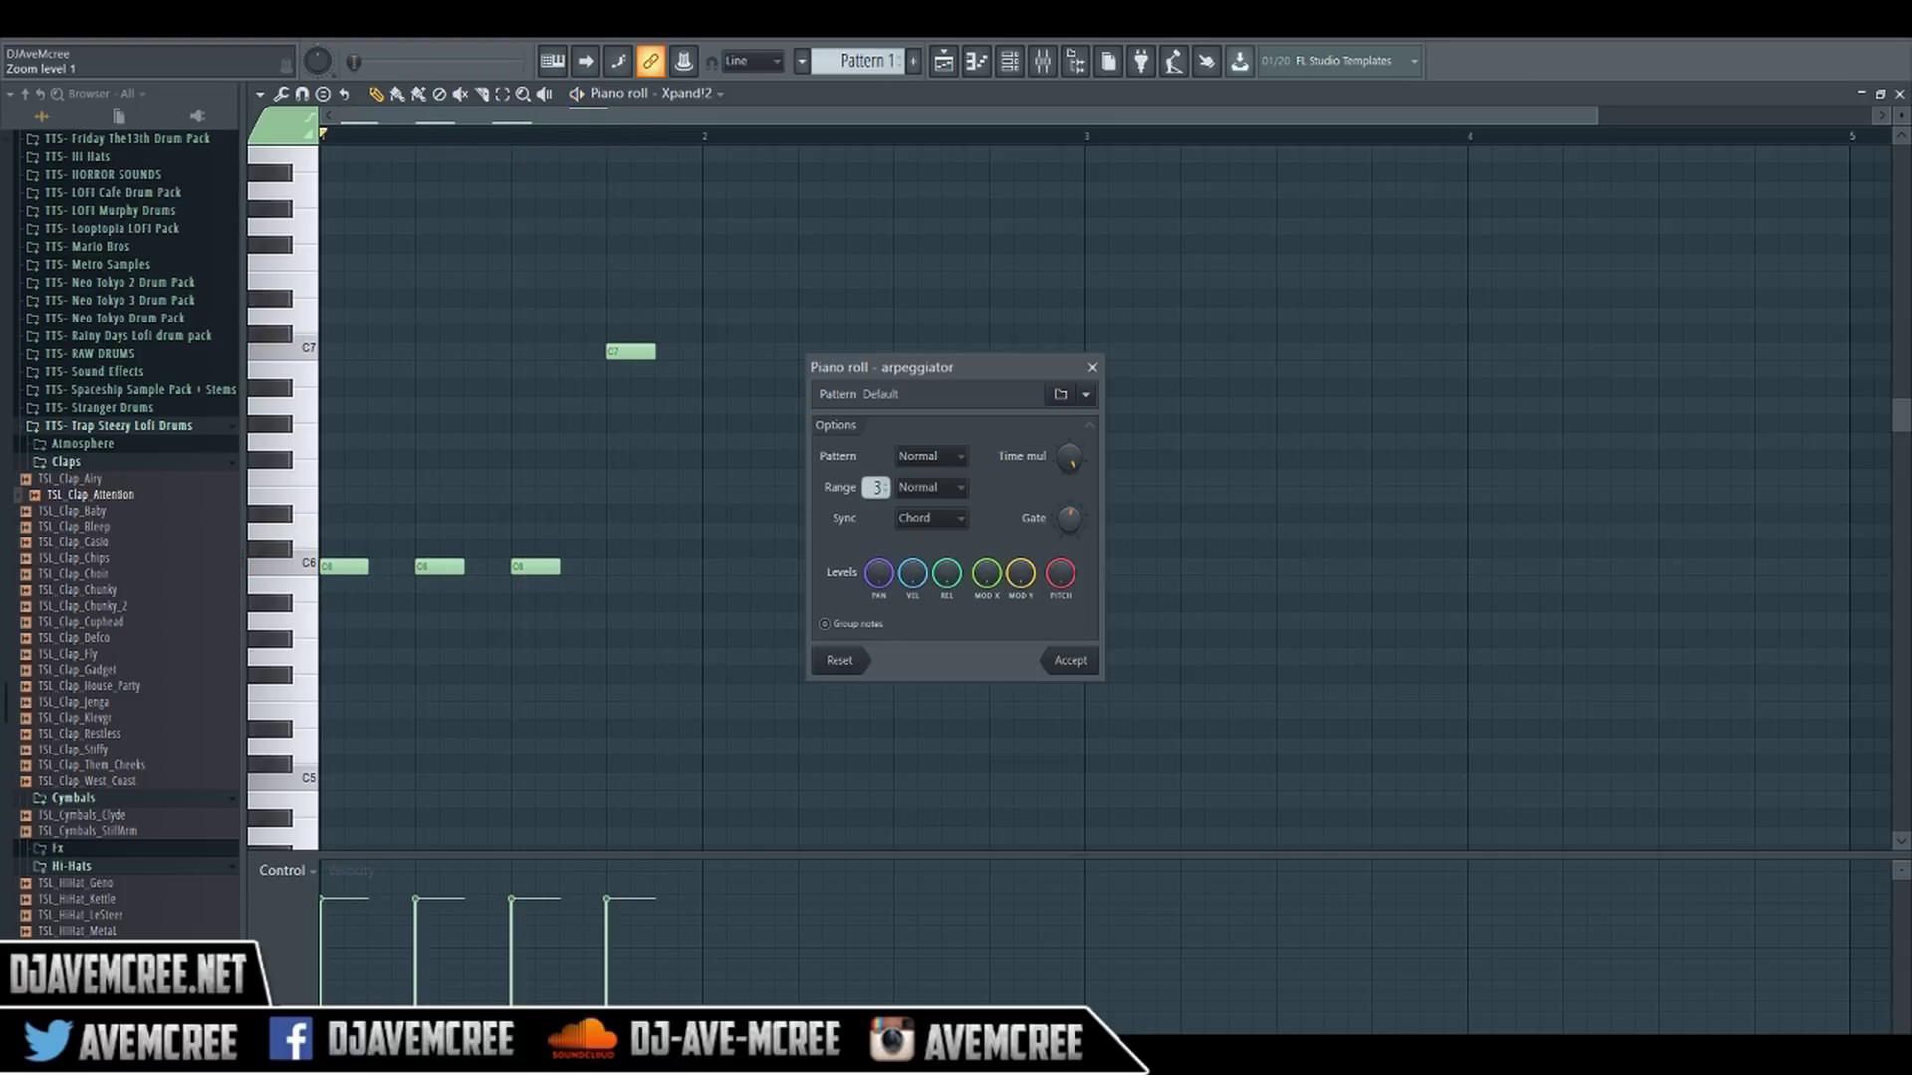
drag(1068, 518, 1075, 455)
scroll(1075, 454, down, 2)
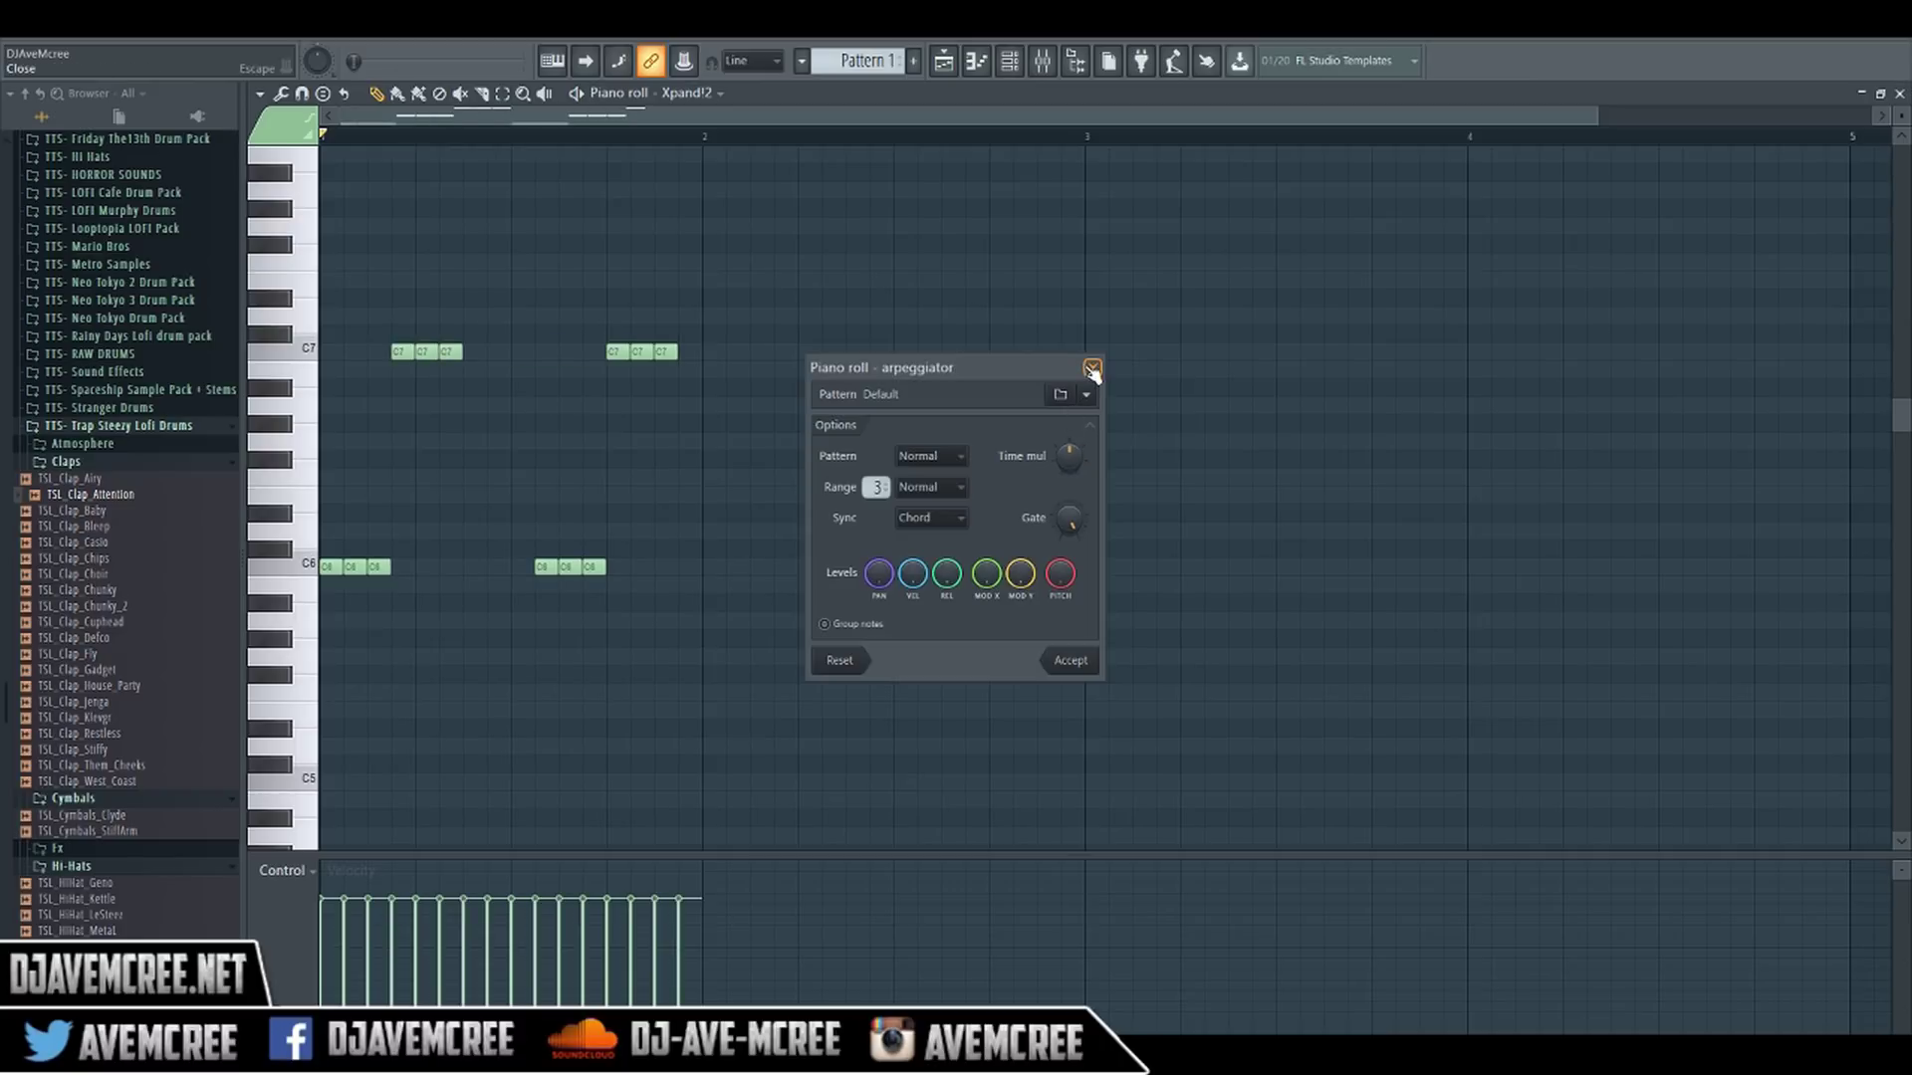
click(1067, 660)
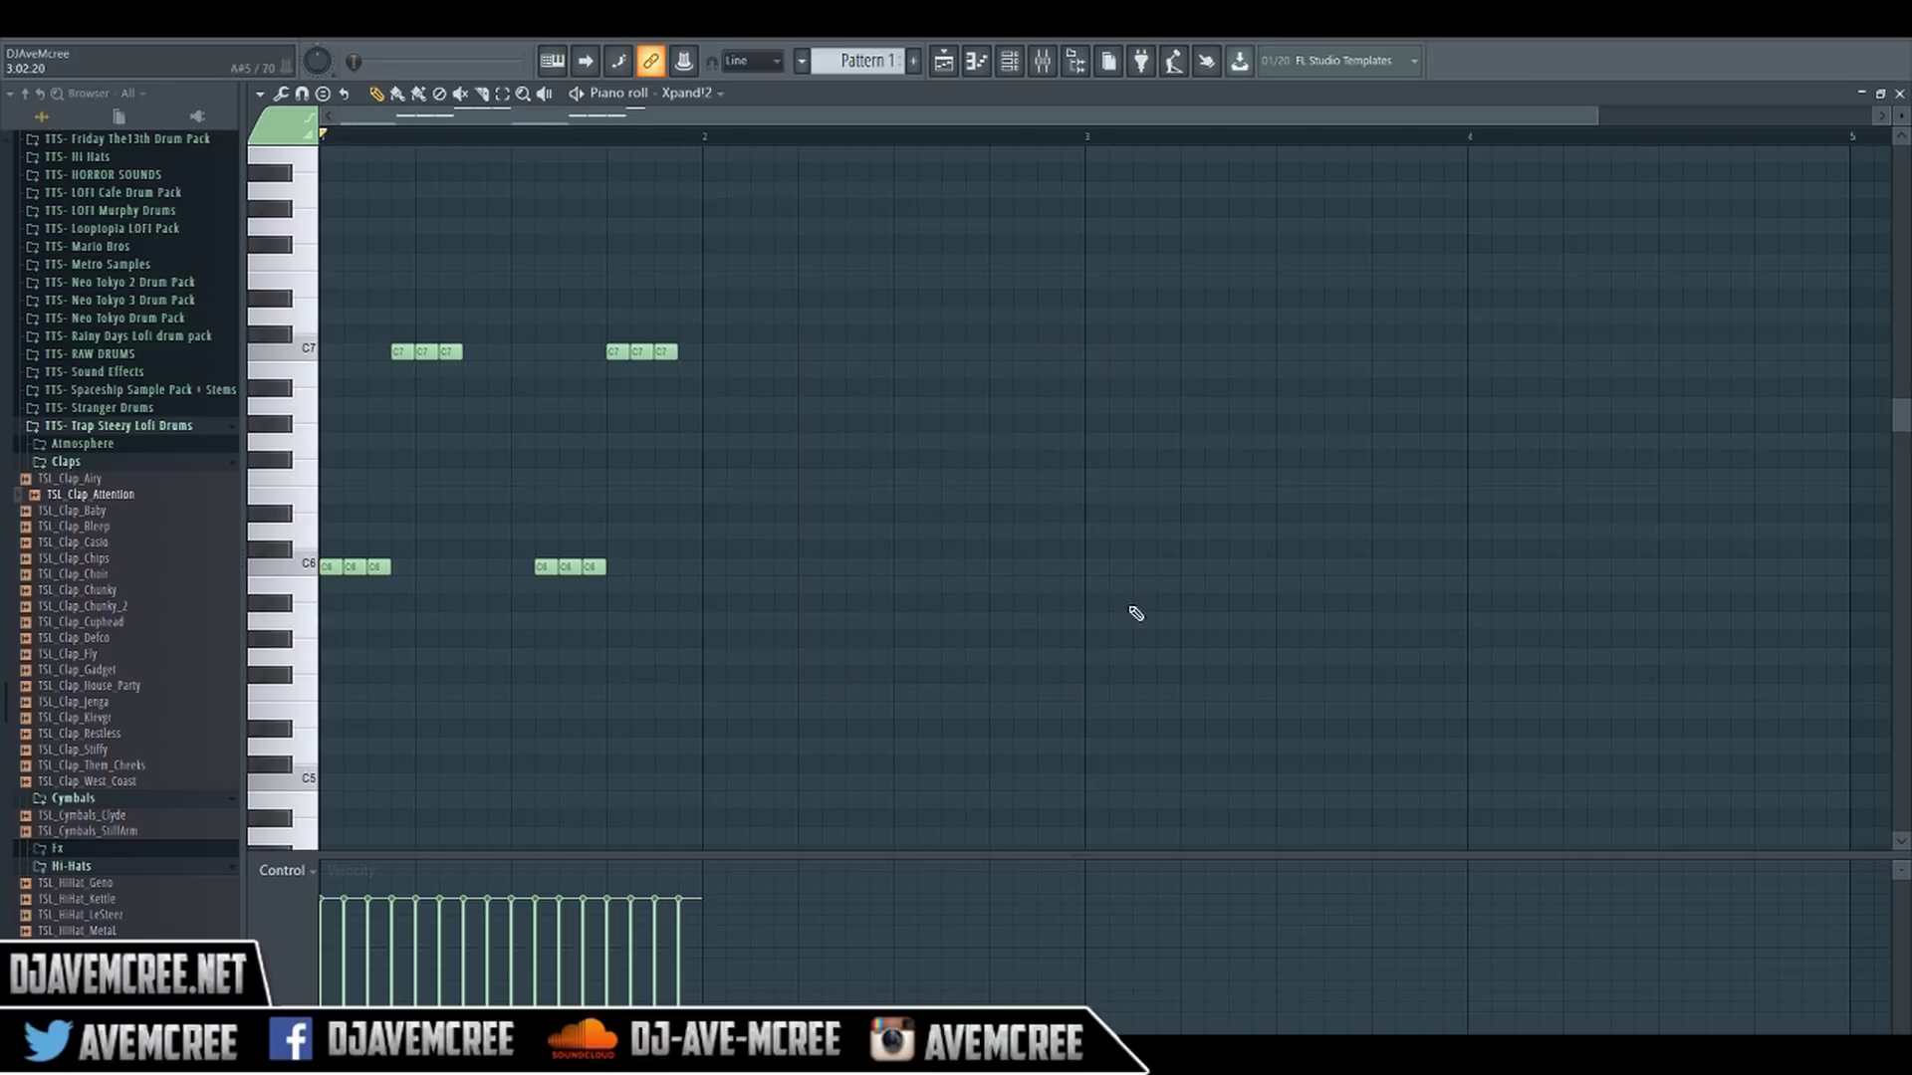
- Close the piano roll and show the Xpand!2 wrapper's Miscellaneous functions (wrench) page
click(1899, 93)
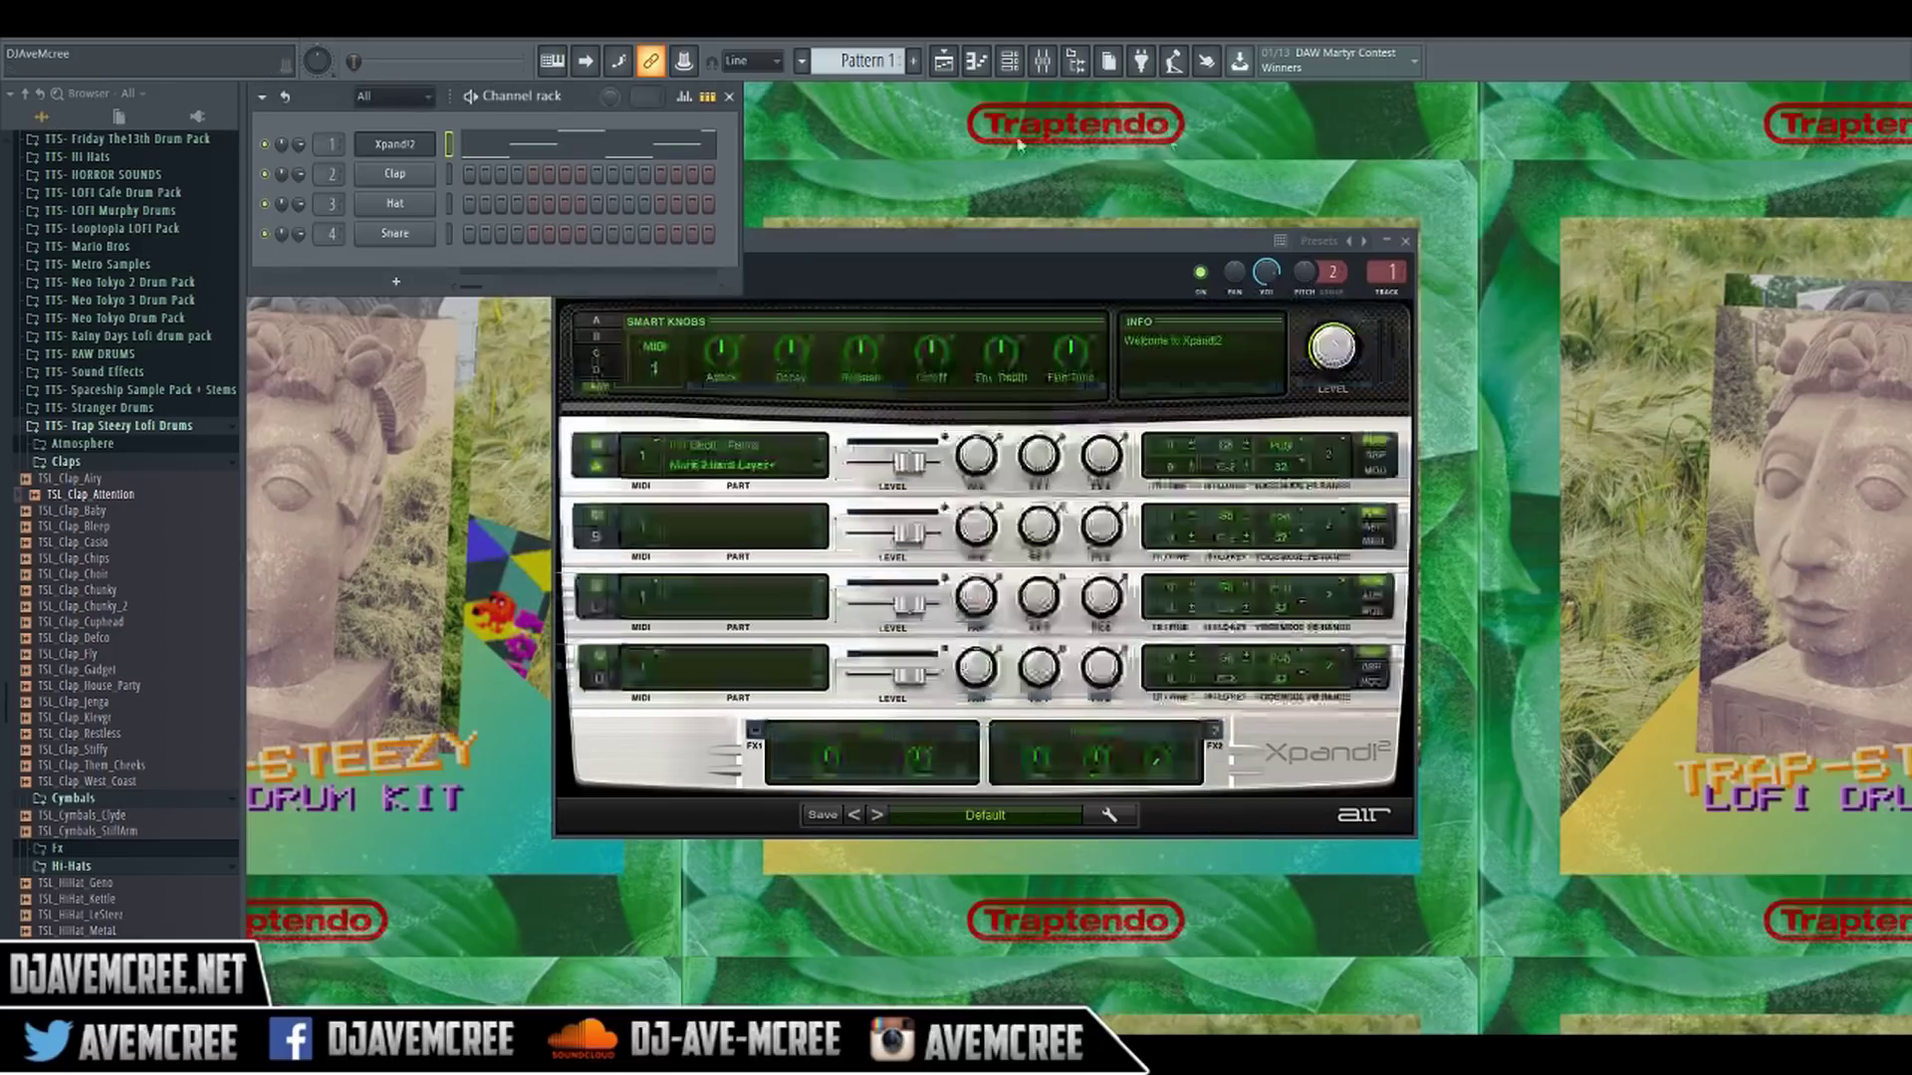
click(750, 288)
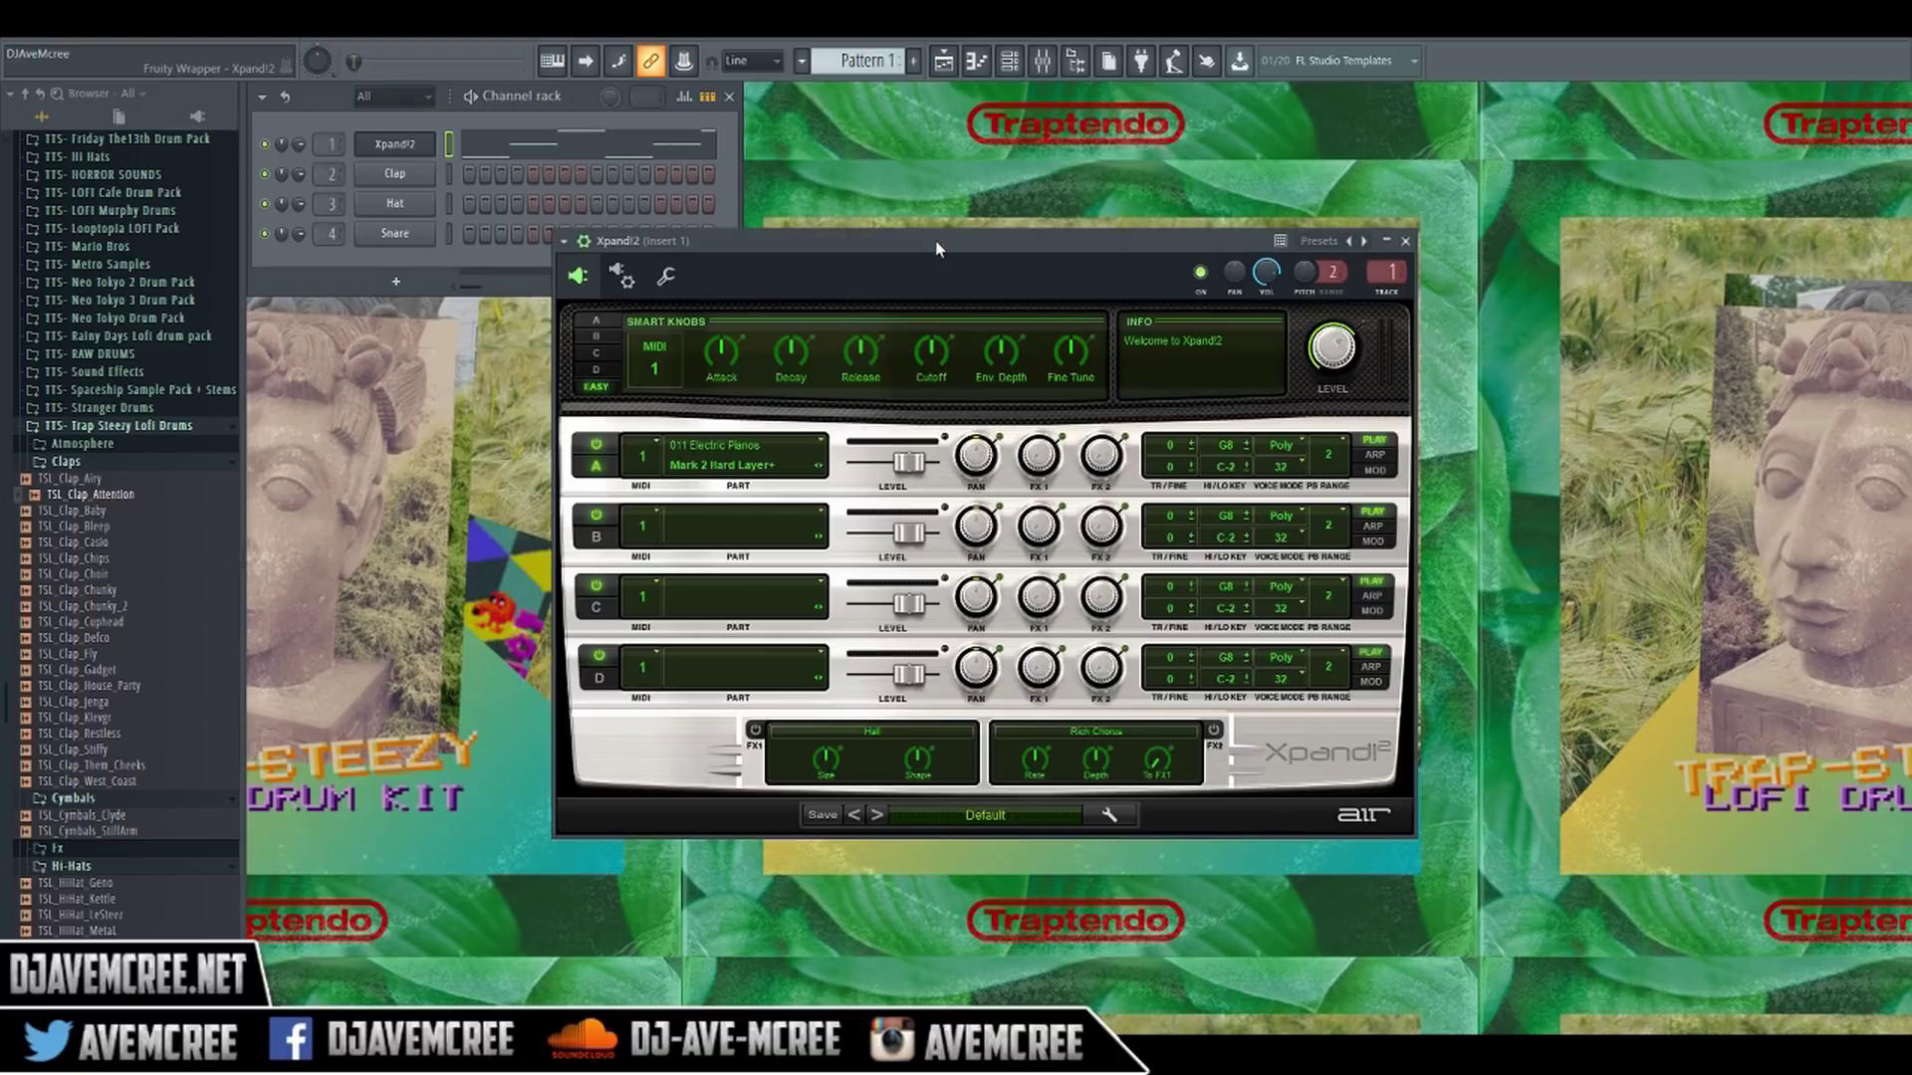
click(624, 277)
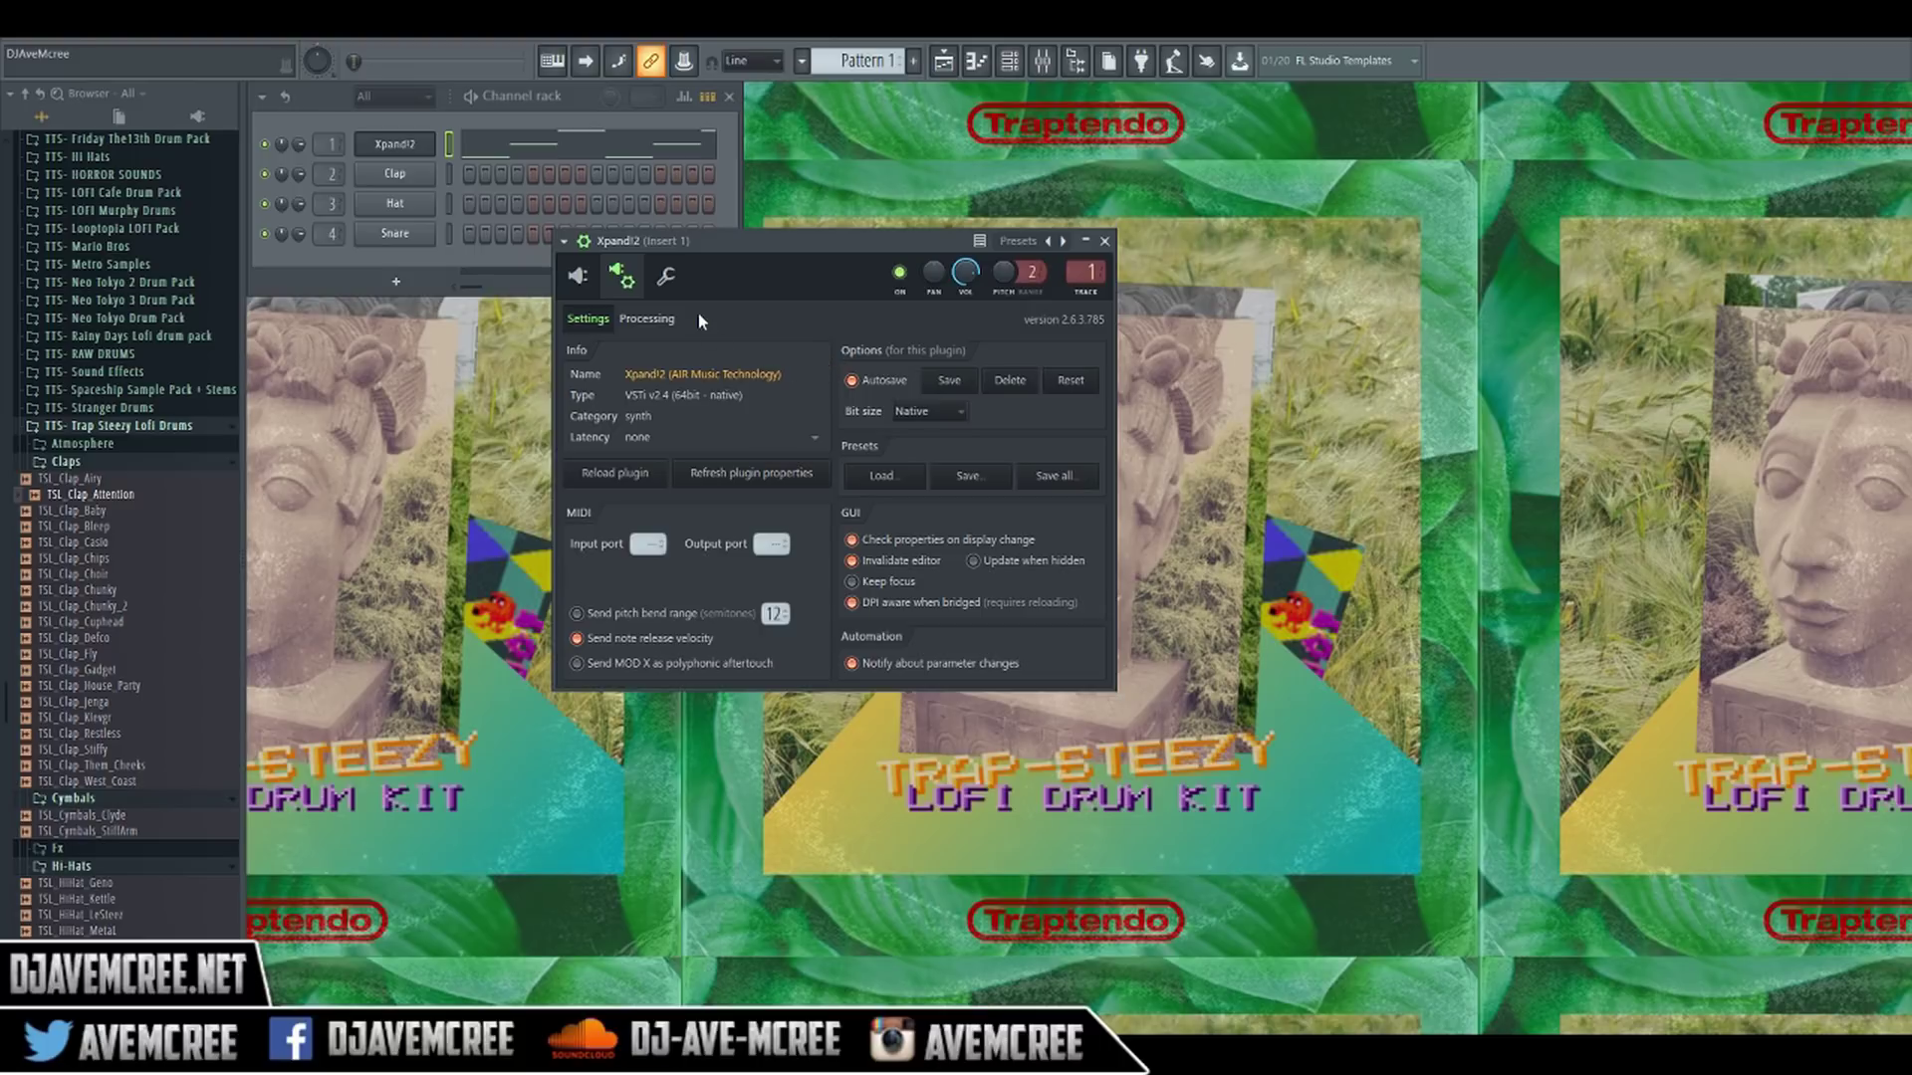
click(667, 280)
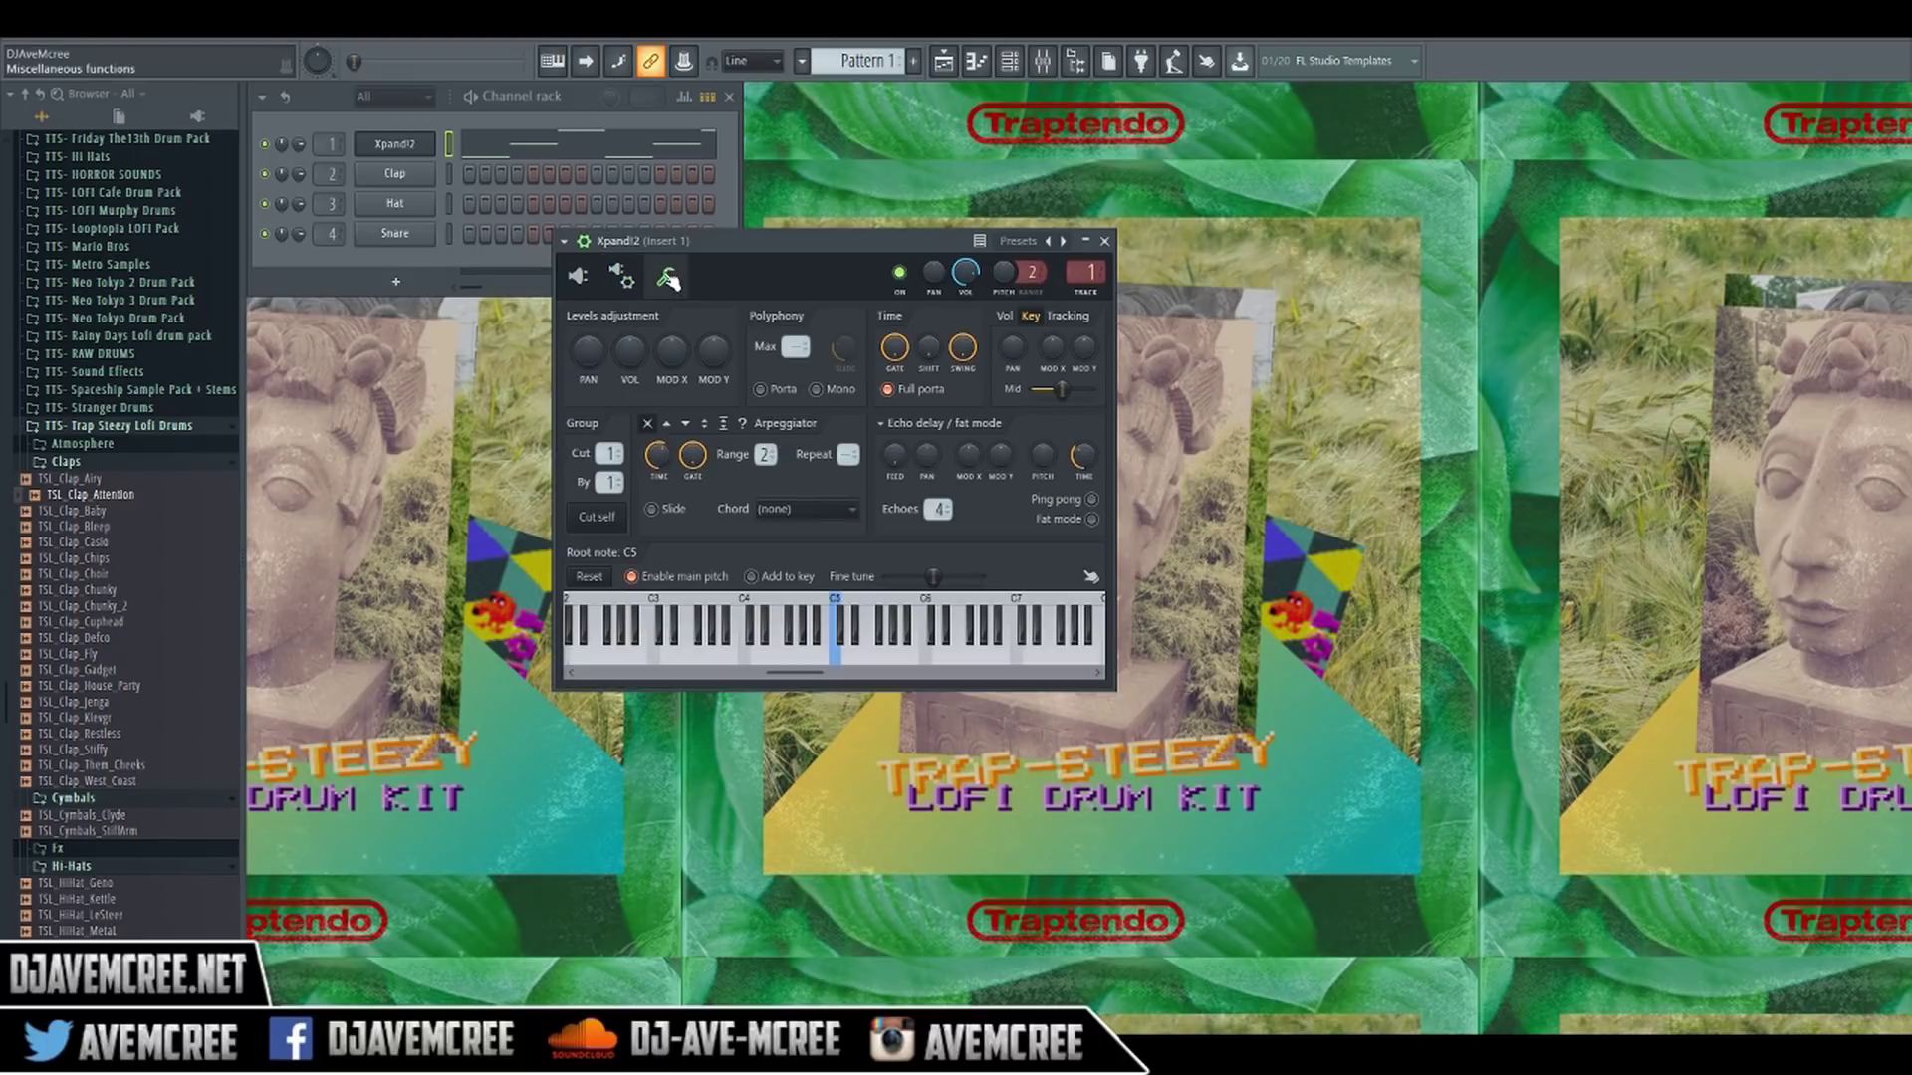
- Turn on the channel arpeggiator in Up direction with range 2, test it on C5, and mute channel 1
click(586, 281)
click(677, 284)
click(668, 428)
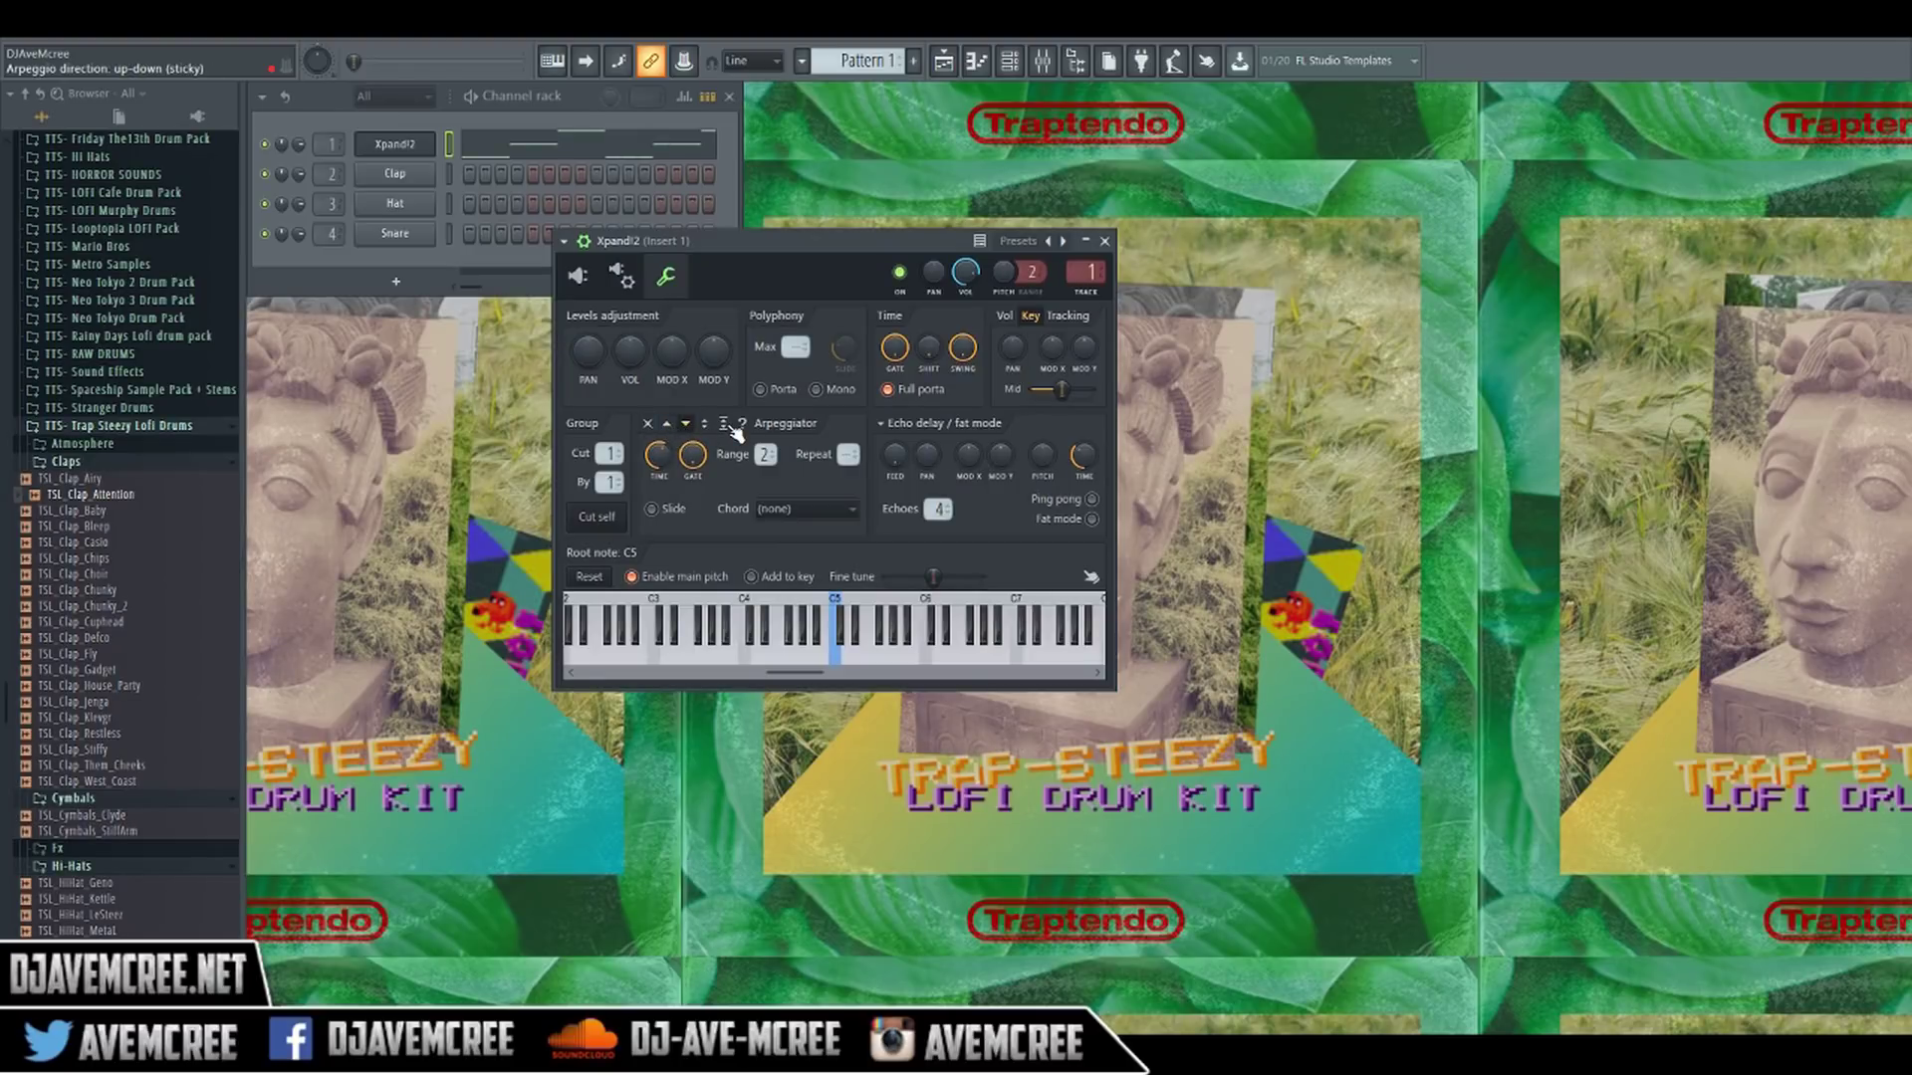
key(z)
click(264, 145)
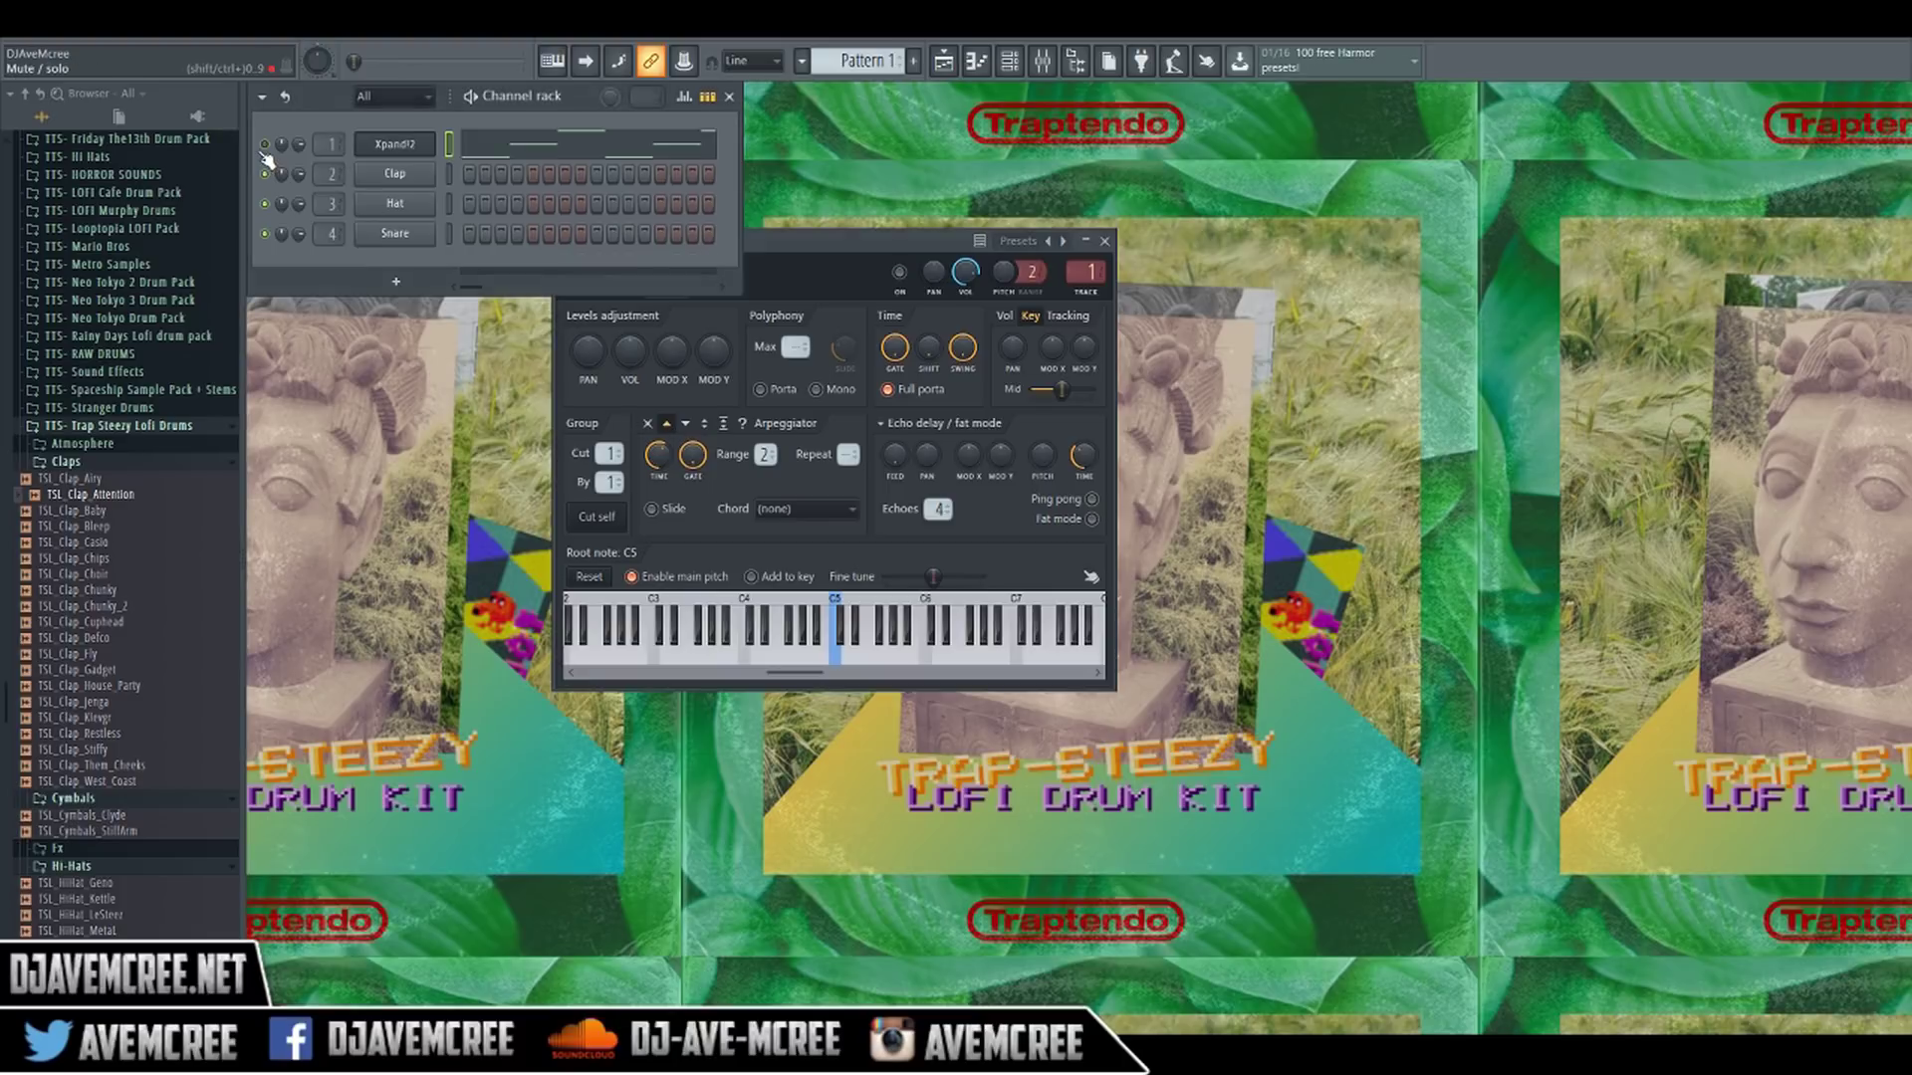
- Clone the Xpand!2 channel into Xpand!2 #2 and bring the channel rack to the front
right_click(401, 154)
click(447, 323)
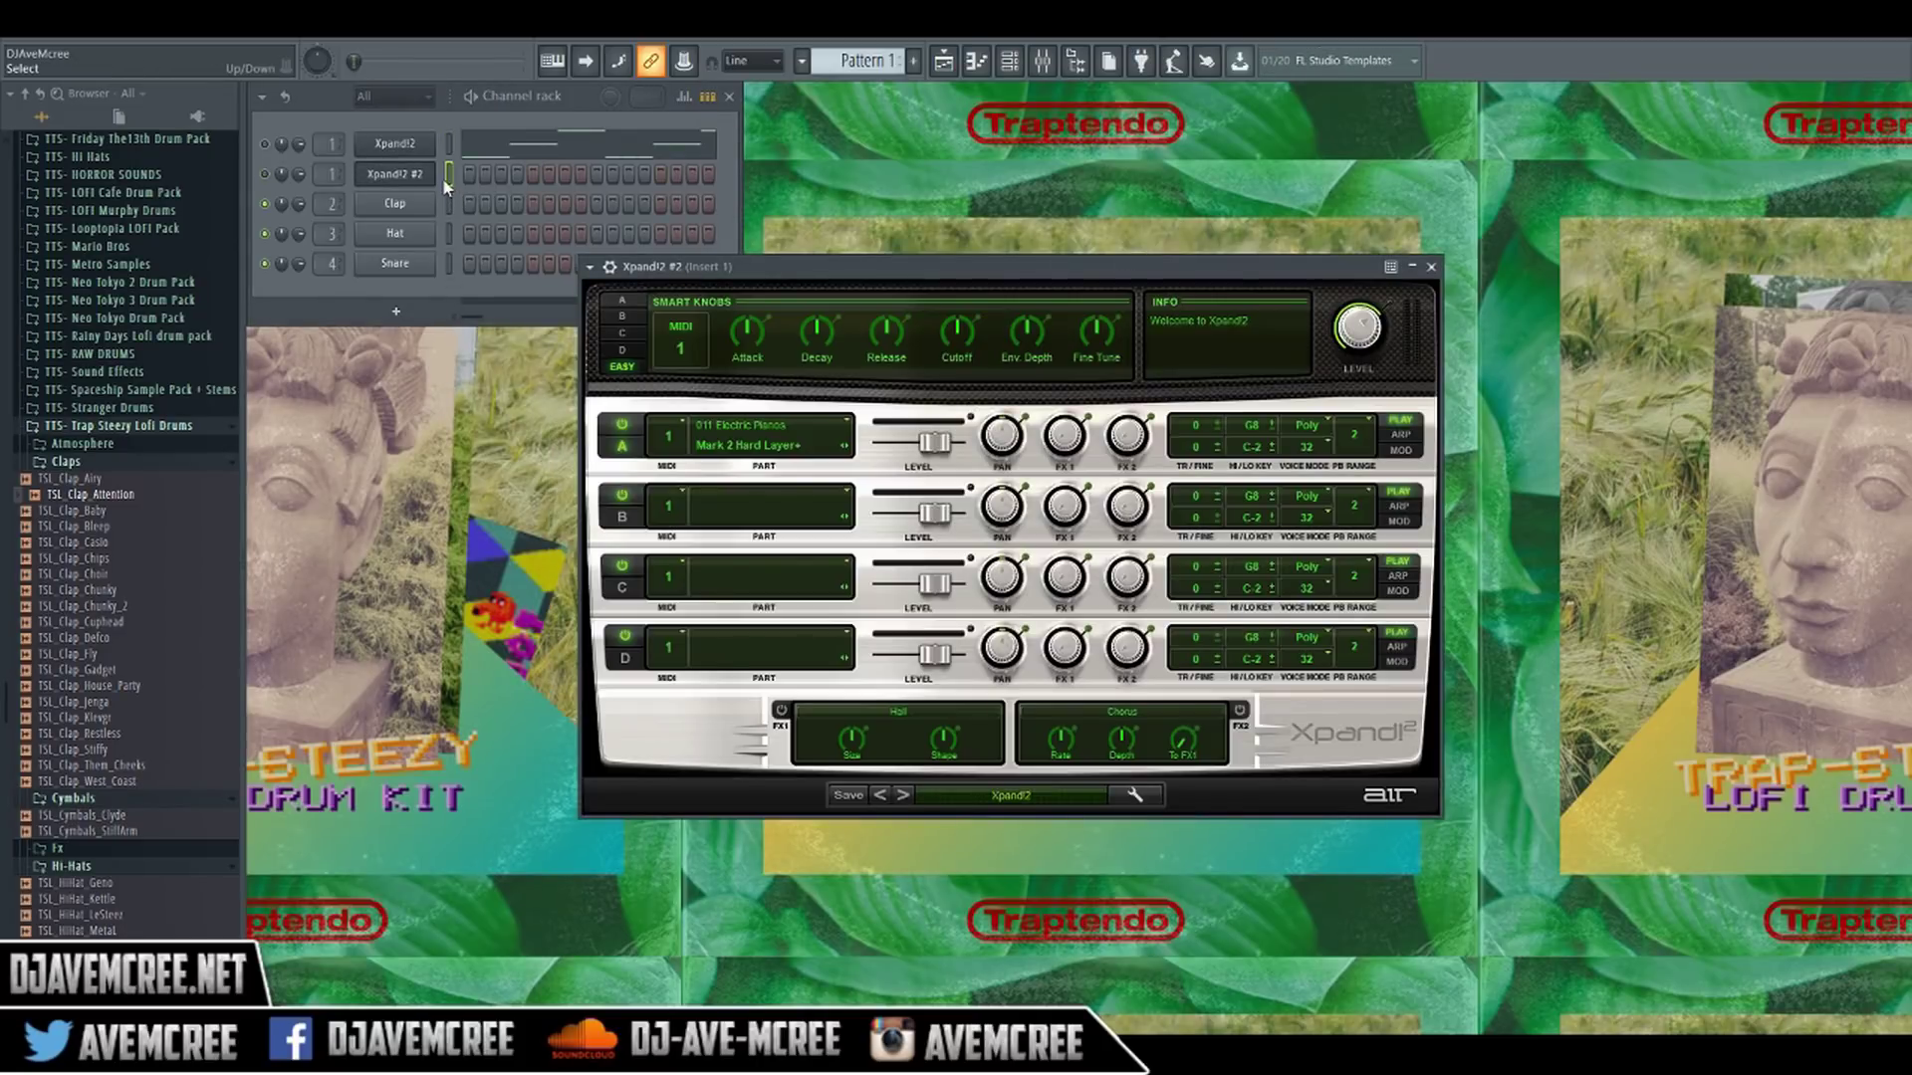
click(267, 177)
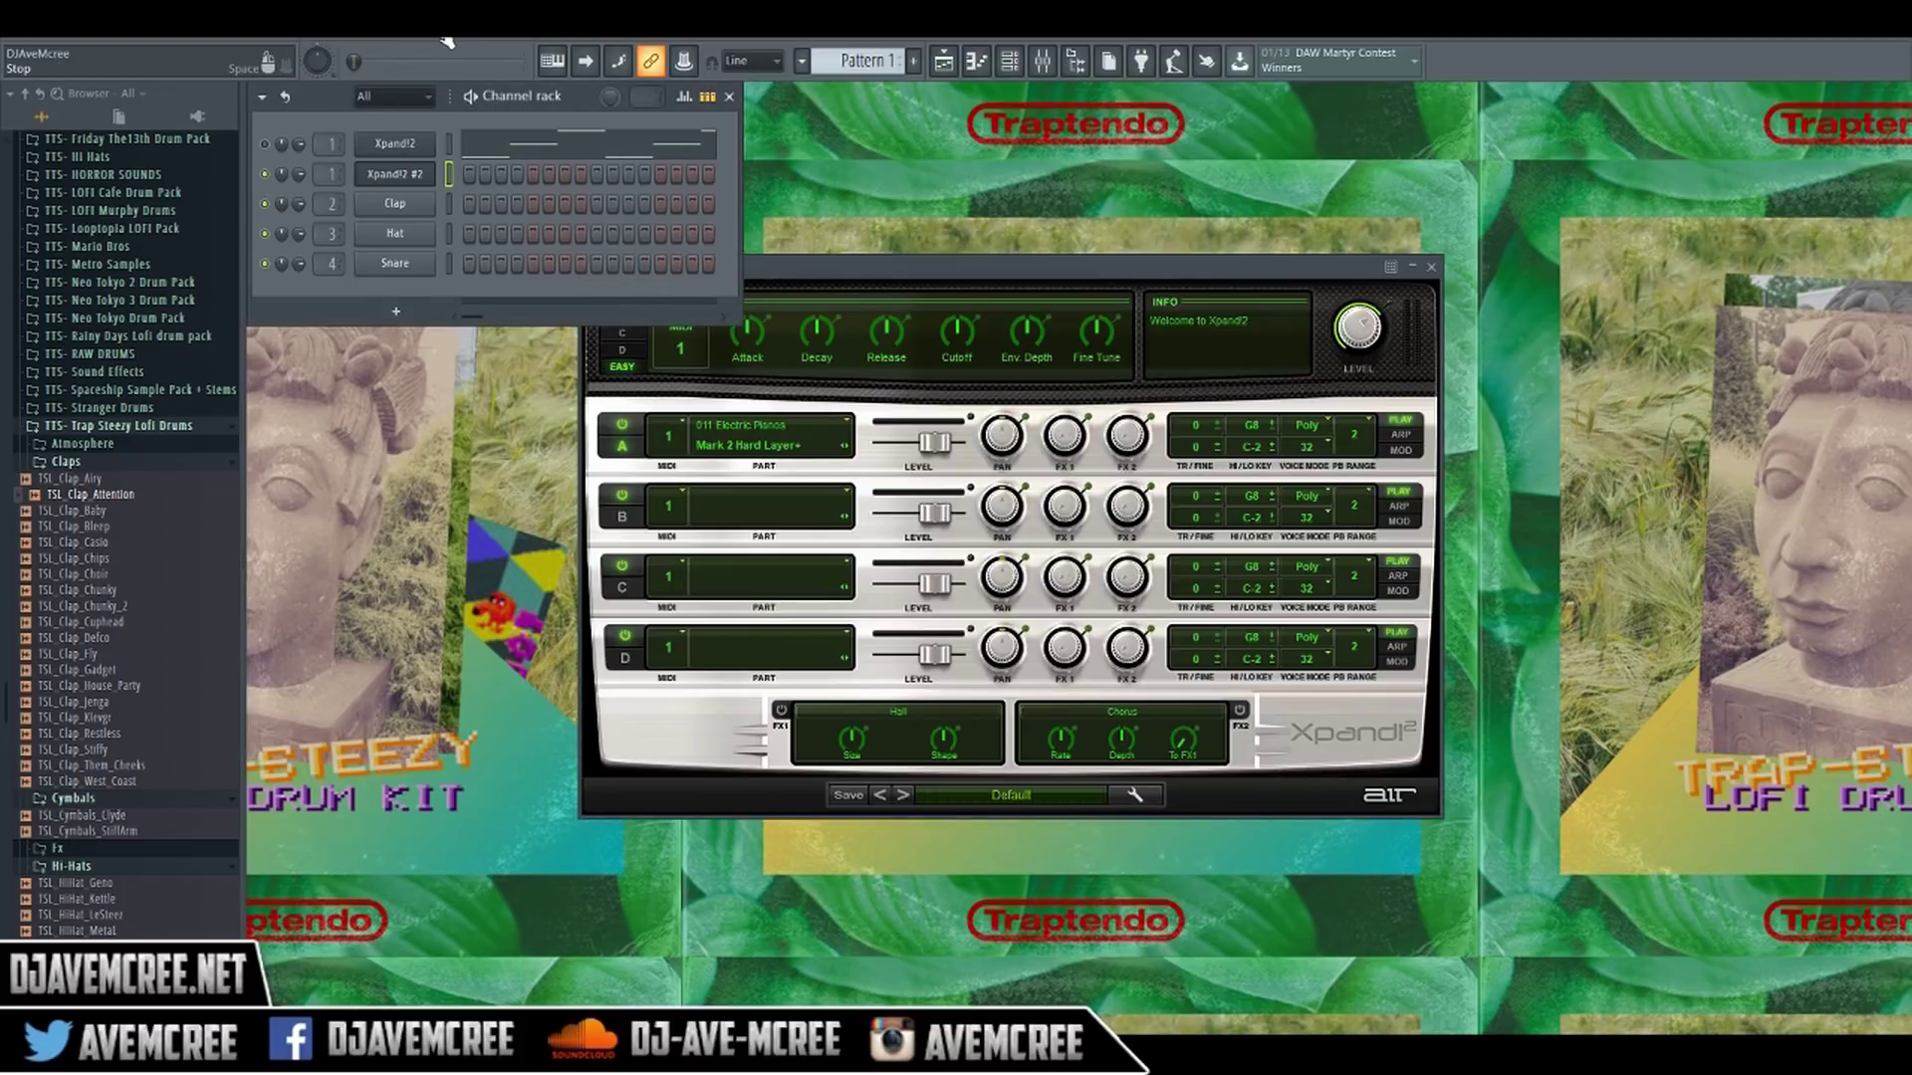
- Record a roughly one-bar three-note chord into Xpand!2 #2 with a precount, then view it in the piano roll
key(r)
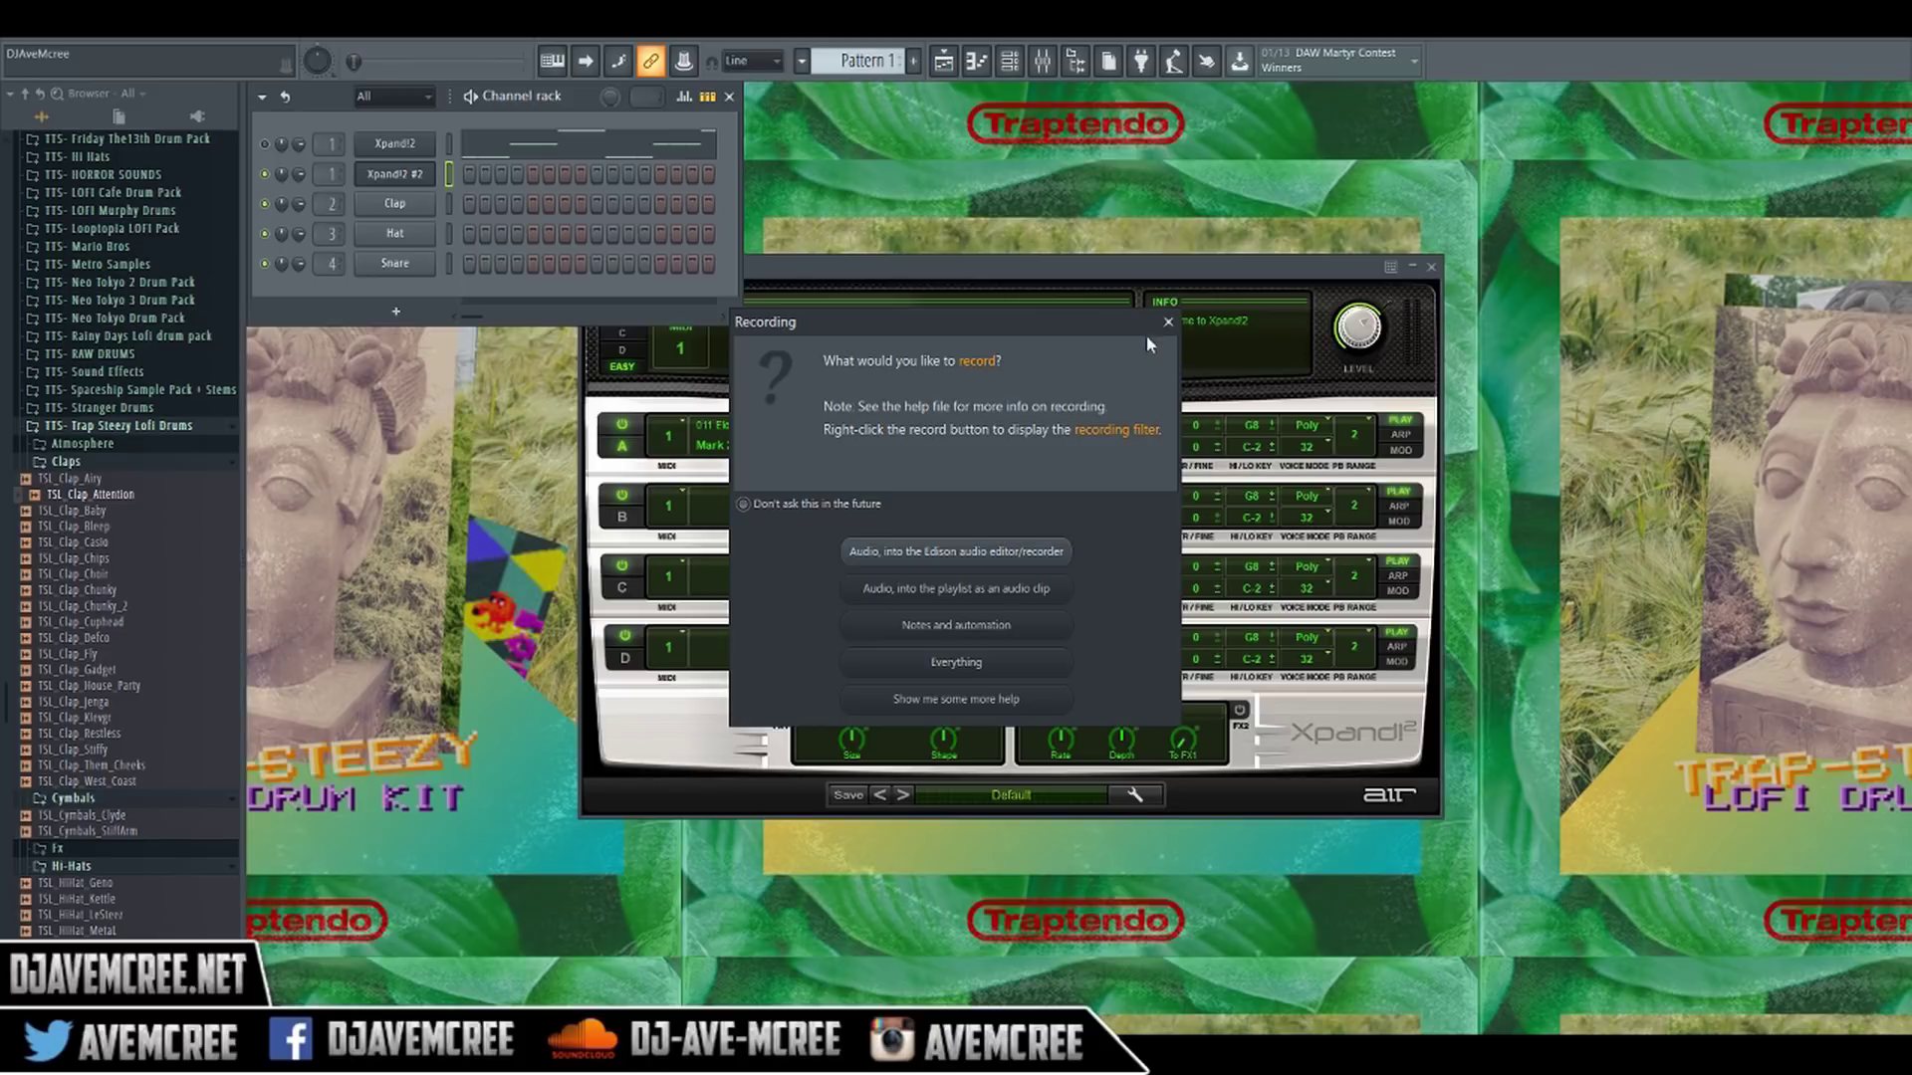
click(1168, 323)
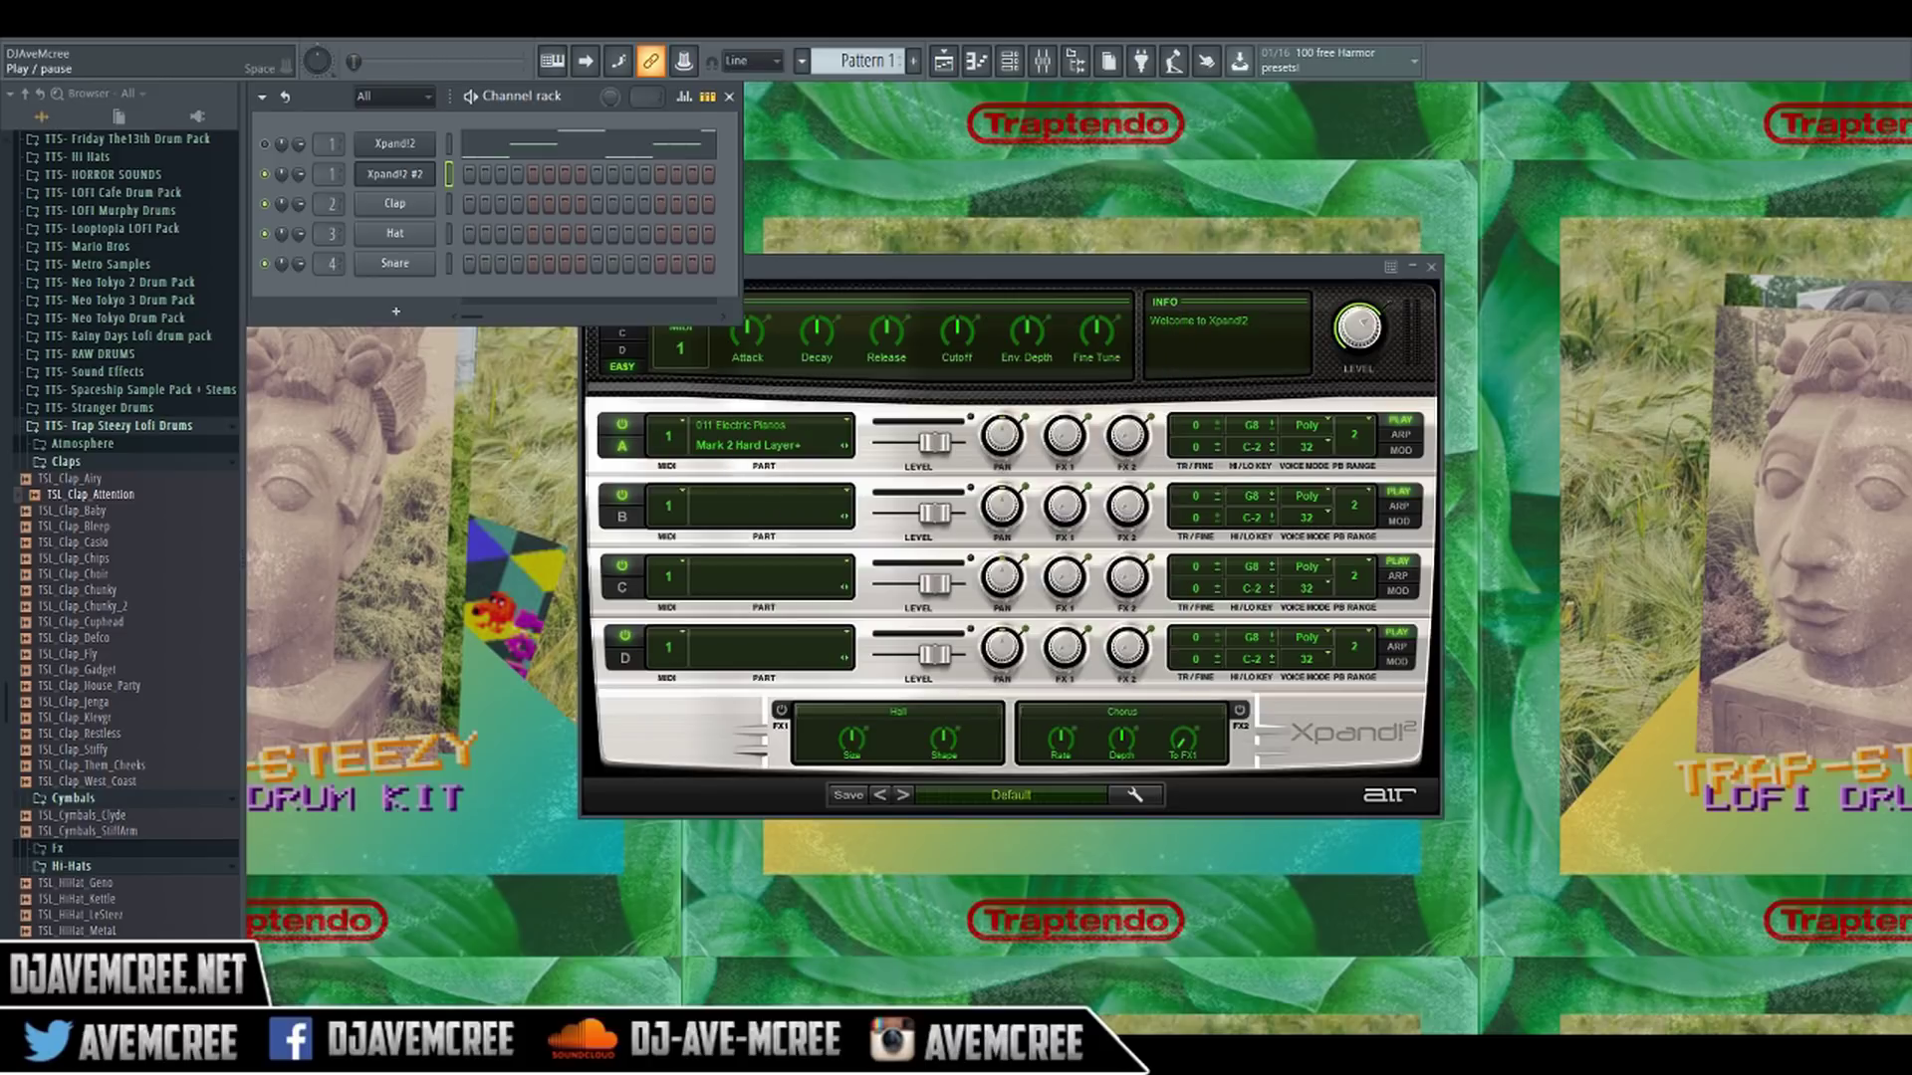
key(space)
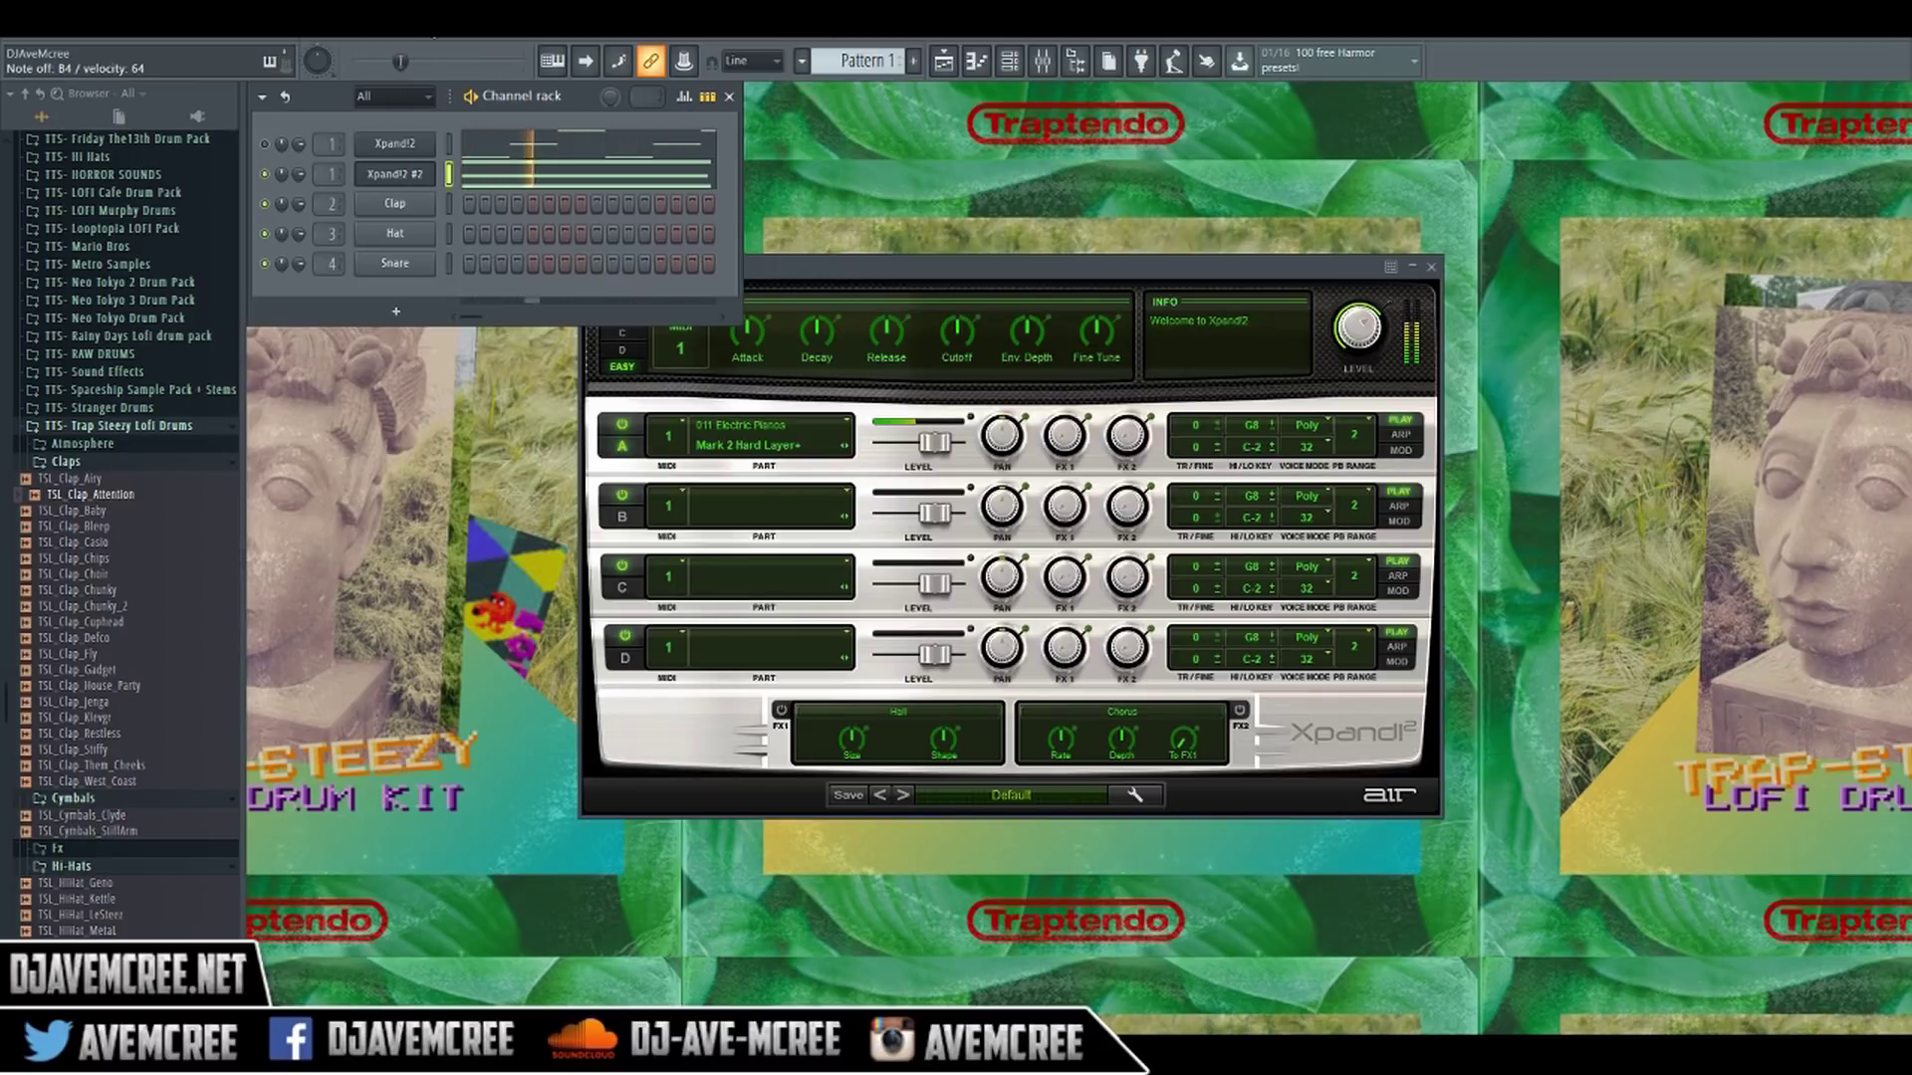
click(483, 177)
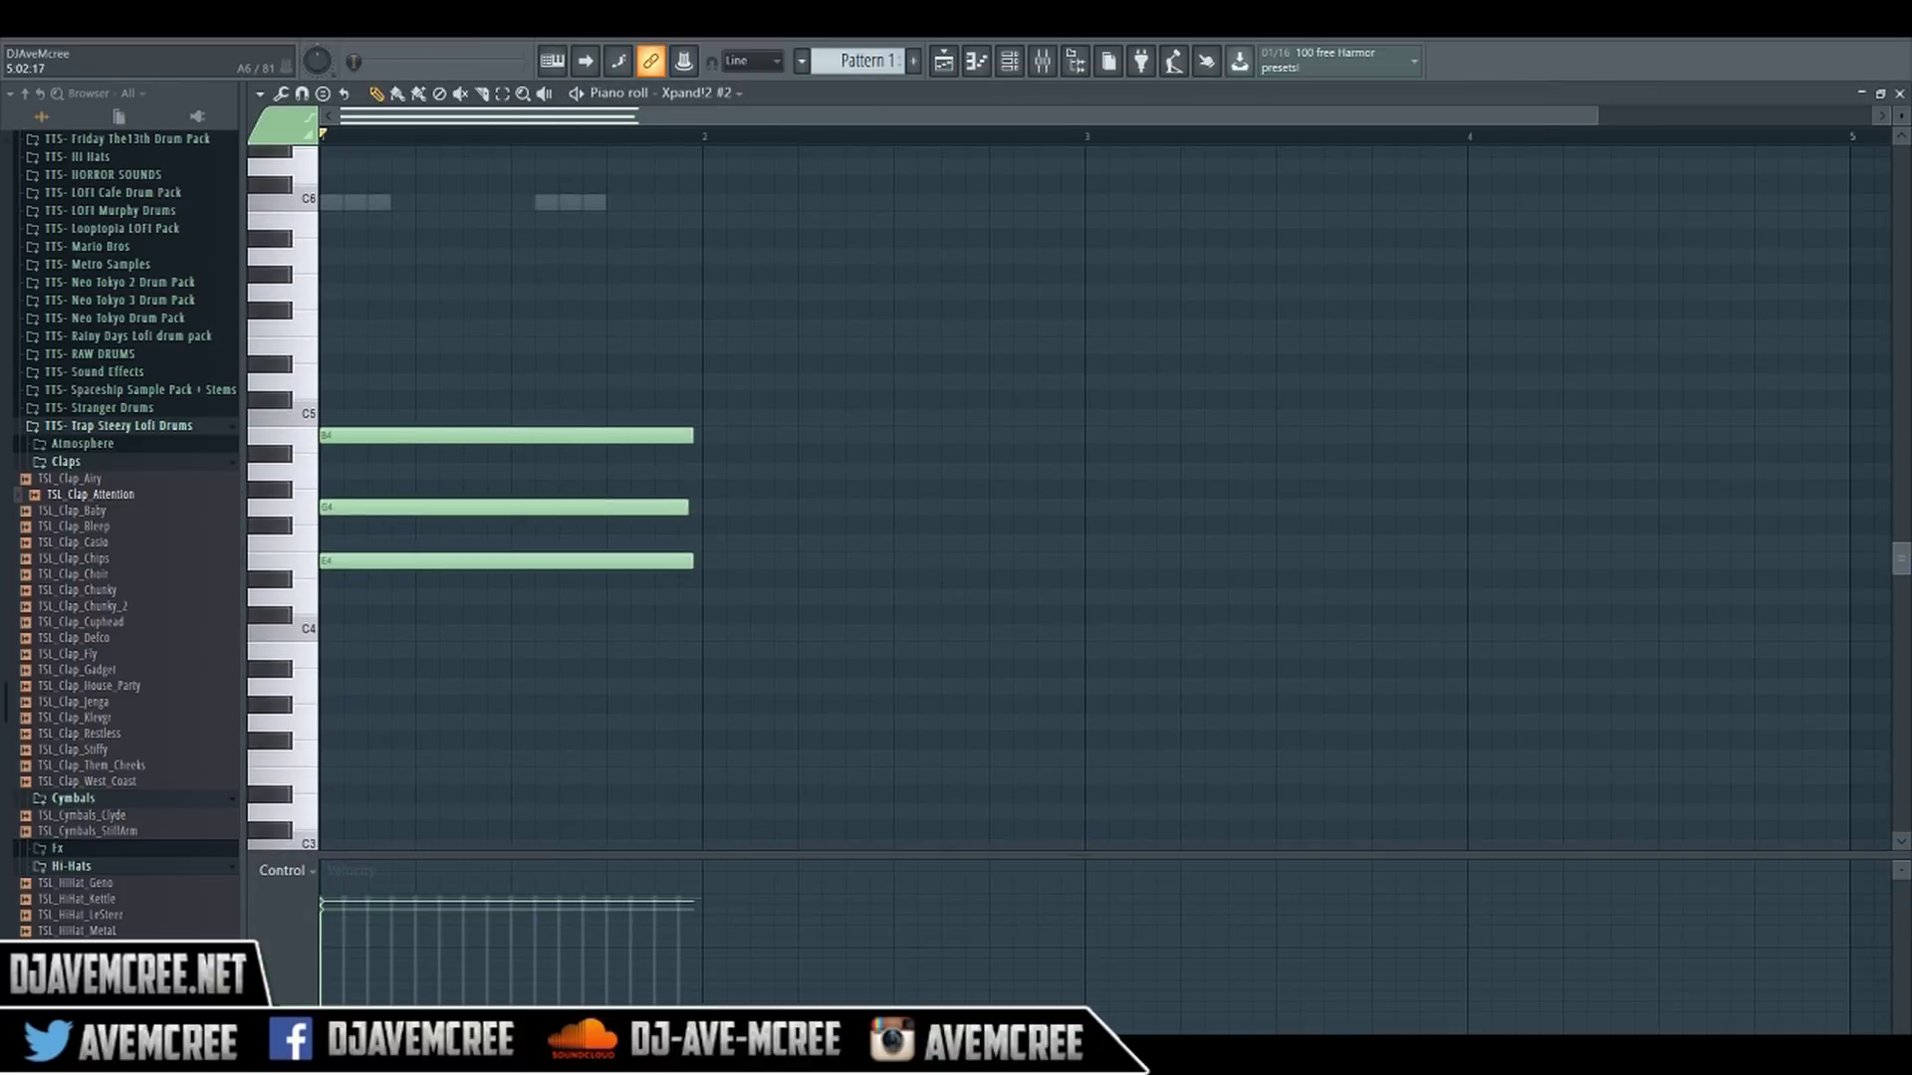
- Quantize the chord's note lengths with Ctrl+Q so they end near bar 2, then close the piano roll
key(ctrl+q)
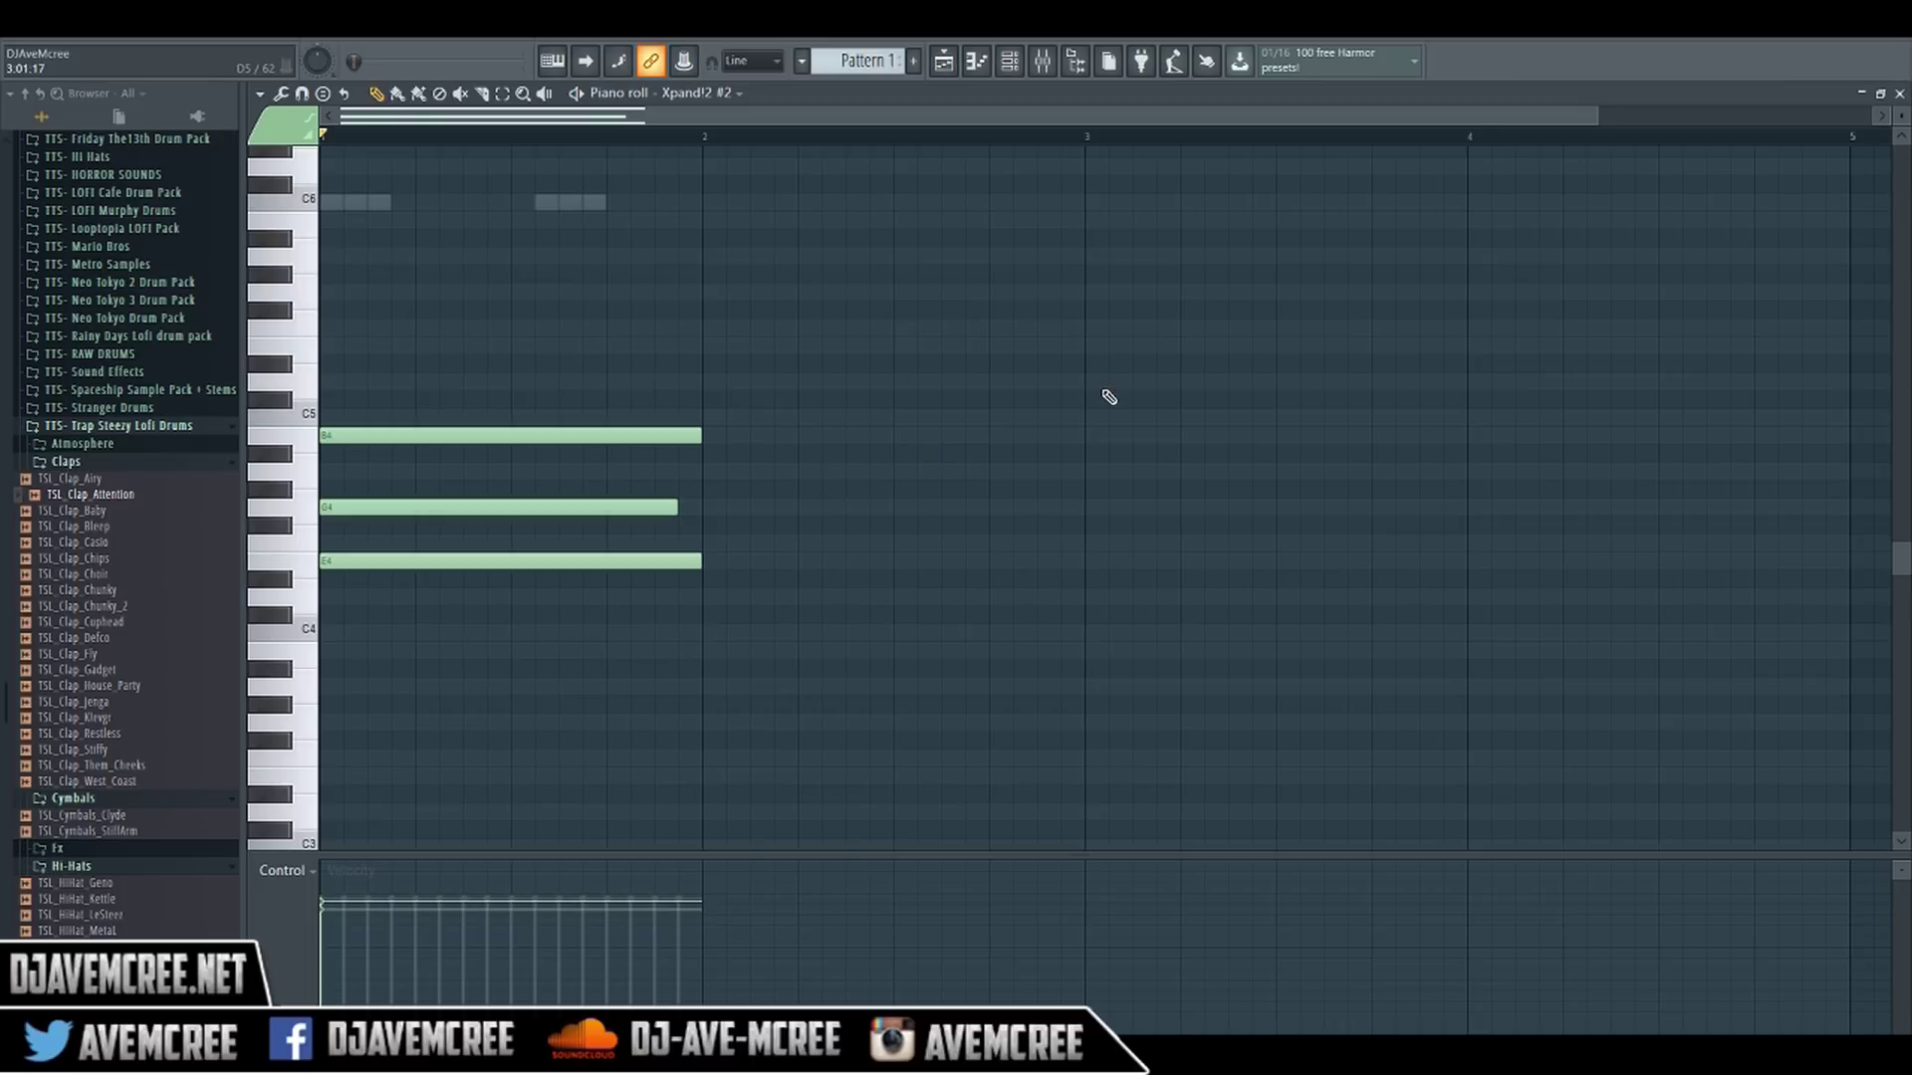
click(1899, 94)
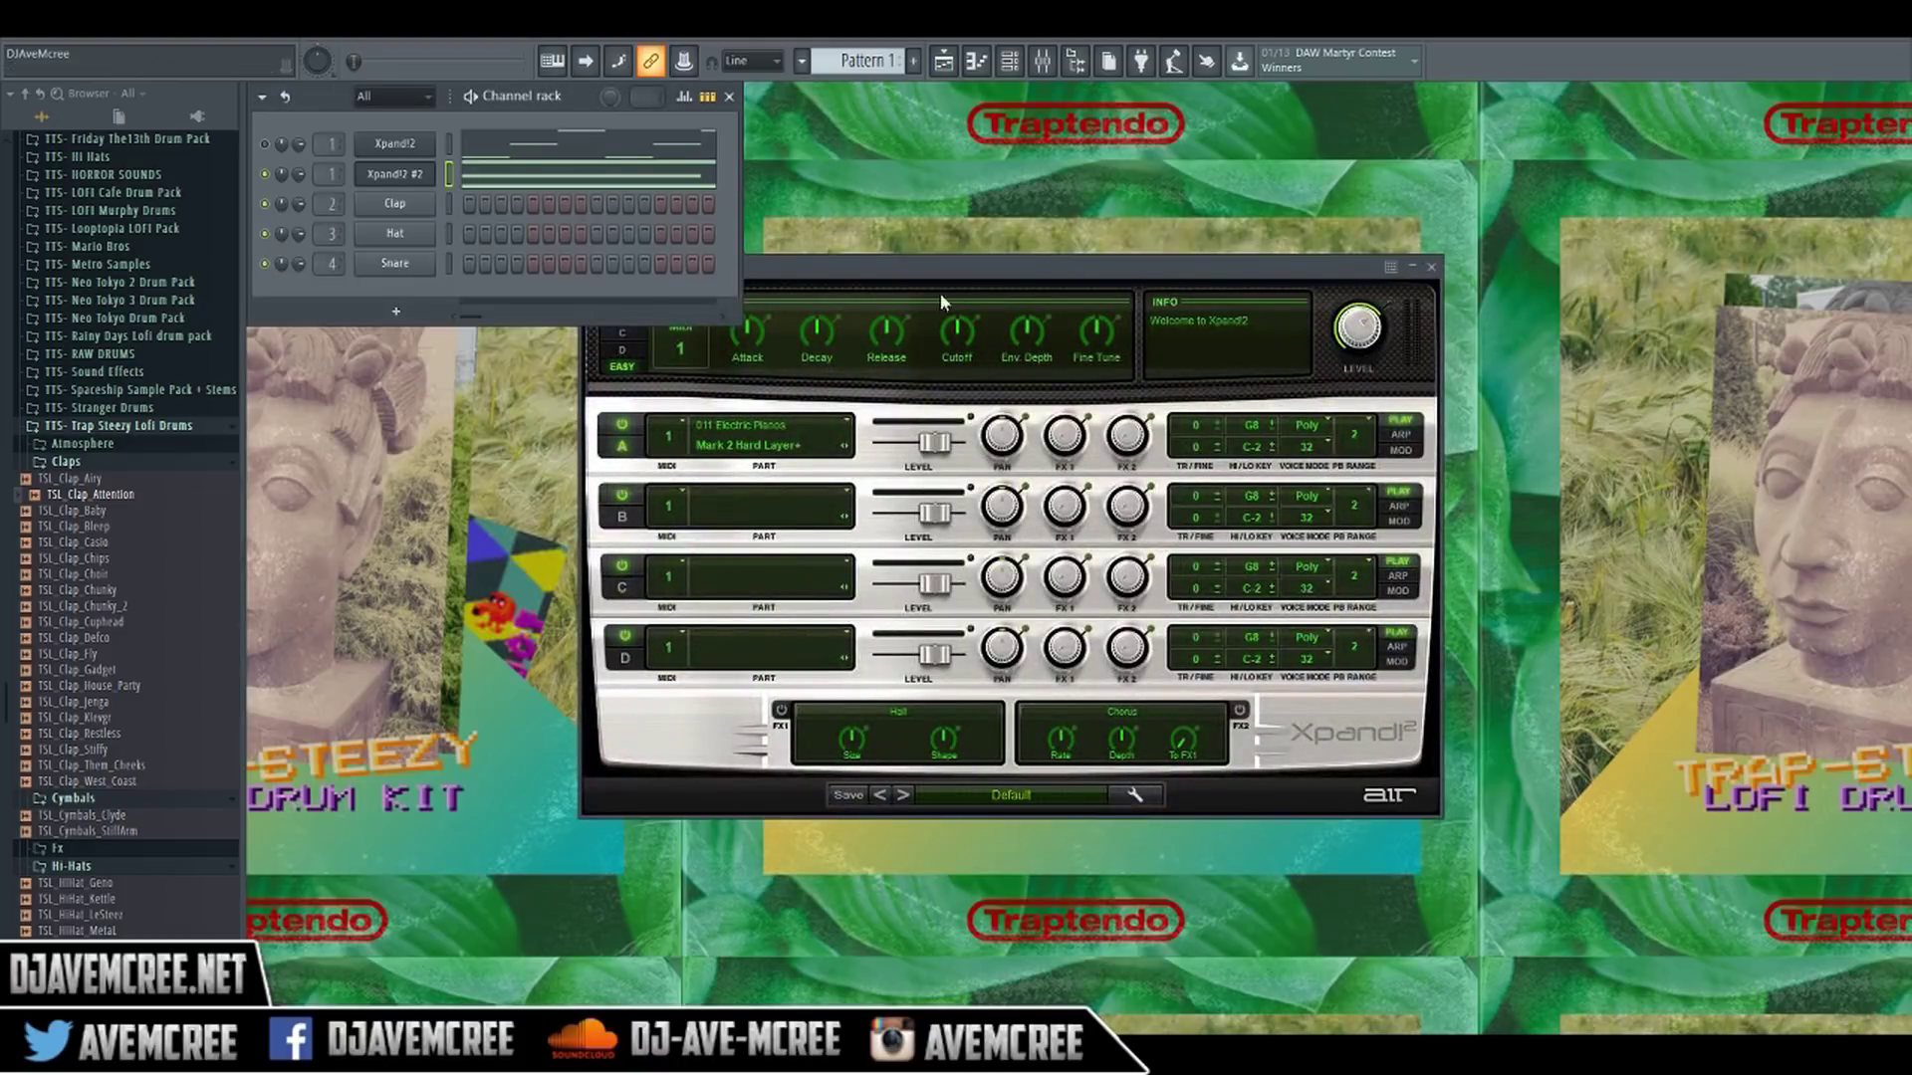
- Set Xpand!2 #2's arpeggiator direction to off in its detailed settings and reopen its chord
click(857, 268)
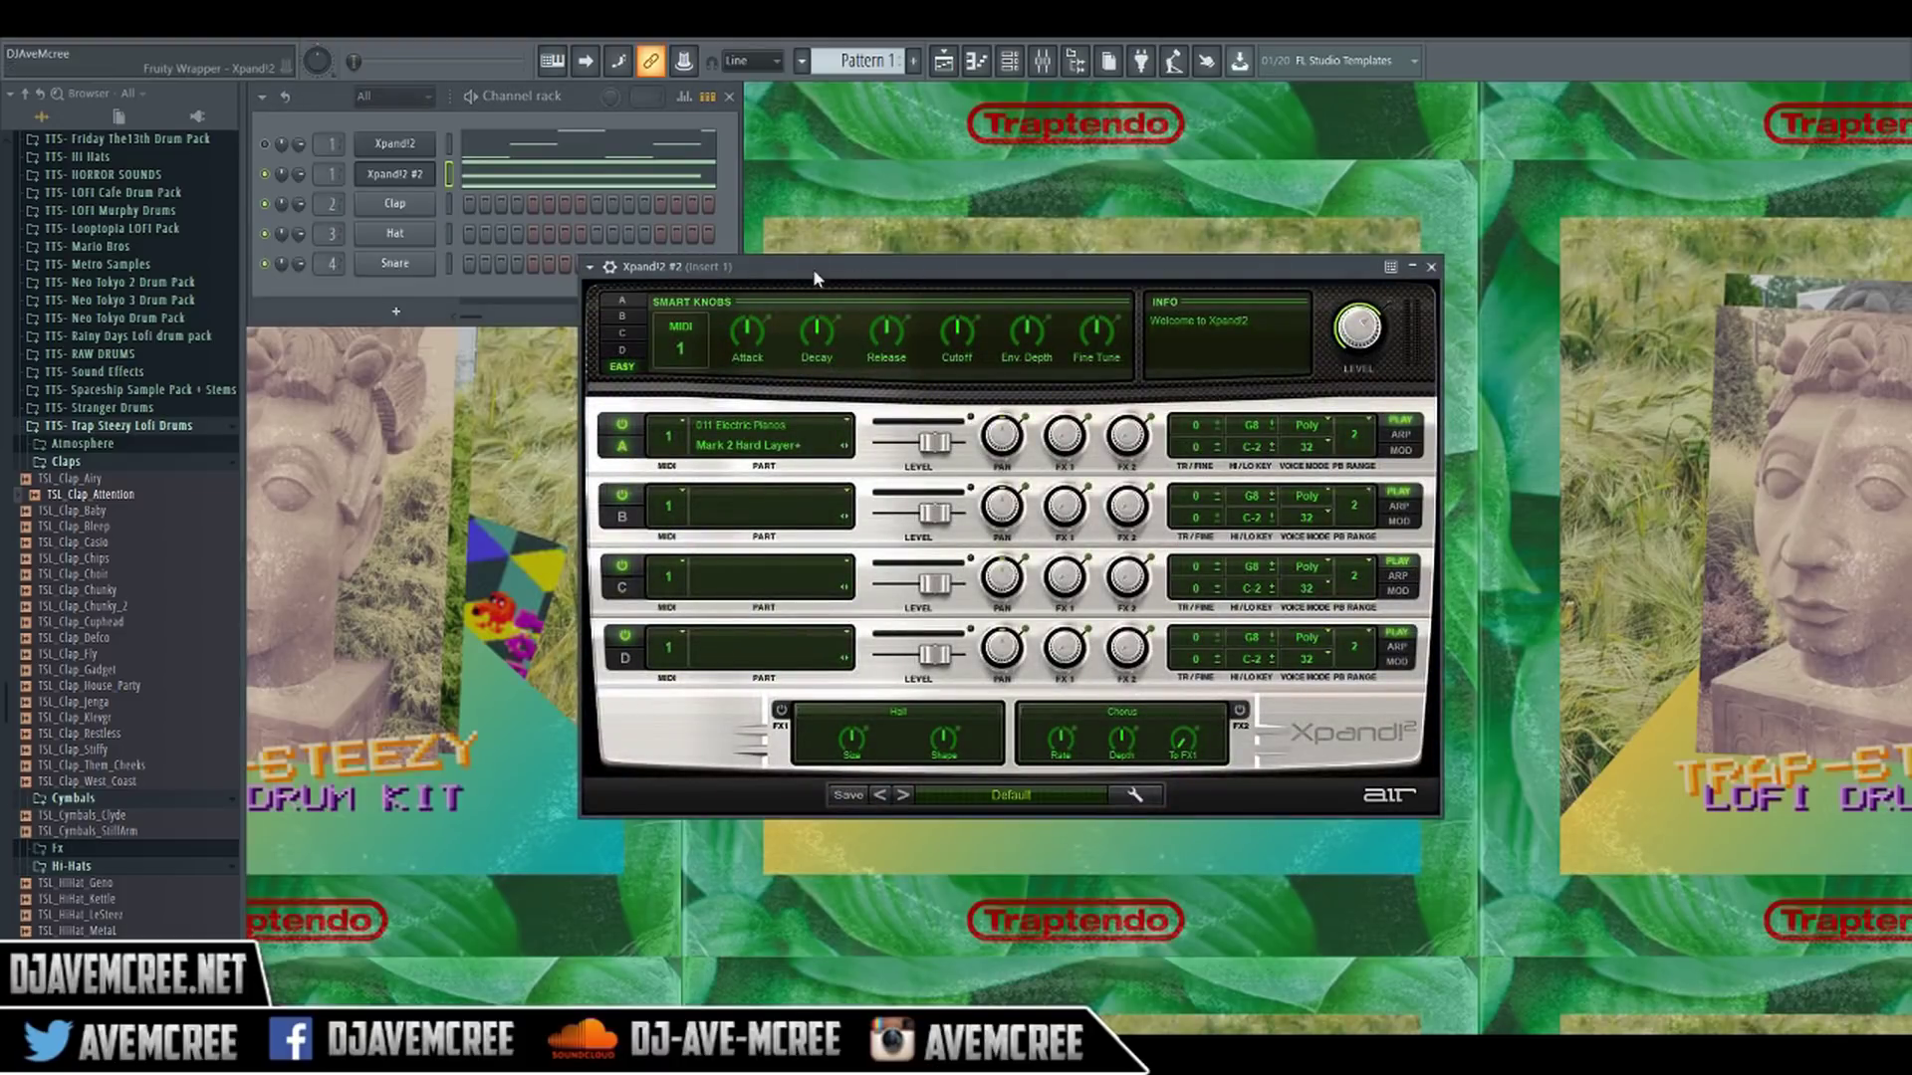
click(618, 276)
click(691, 301)
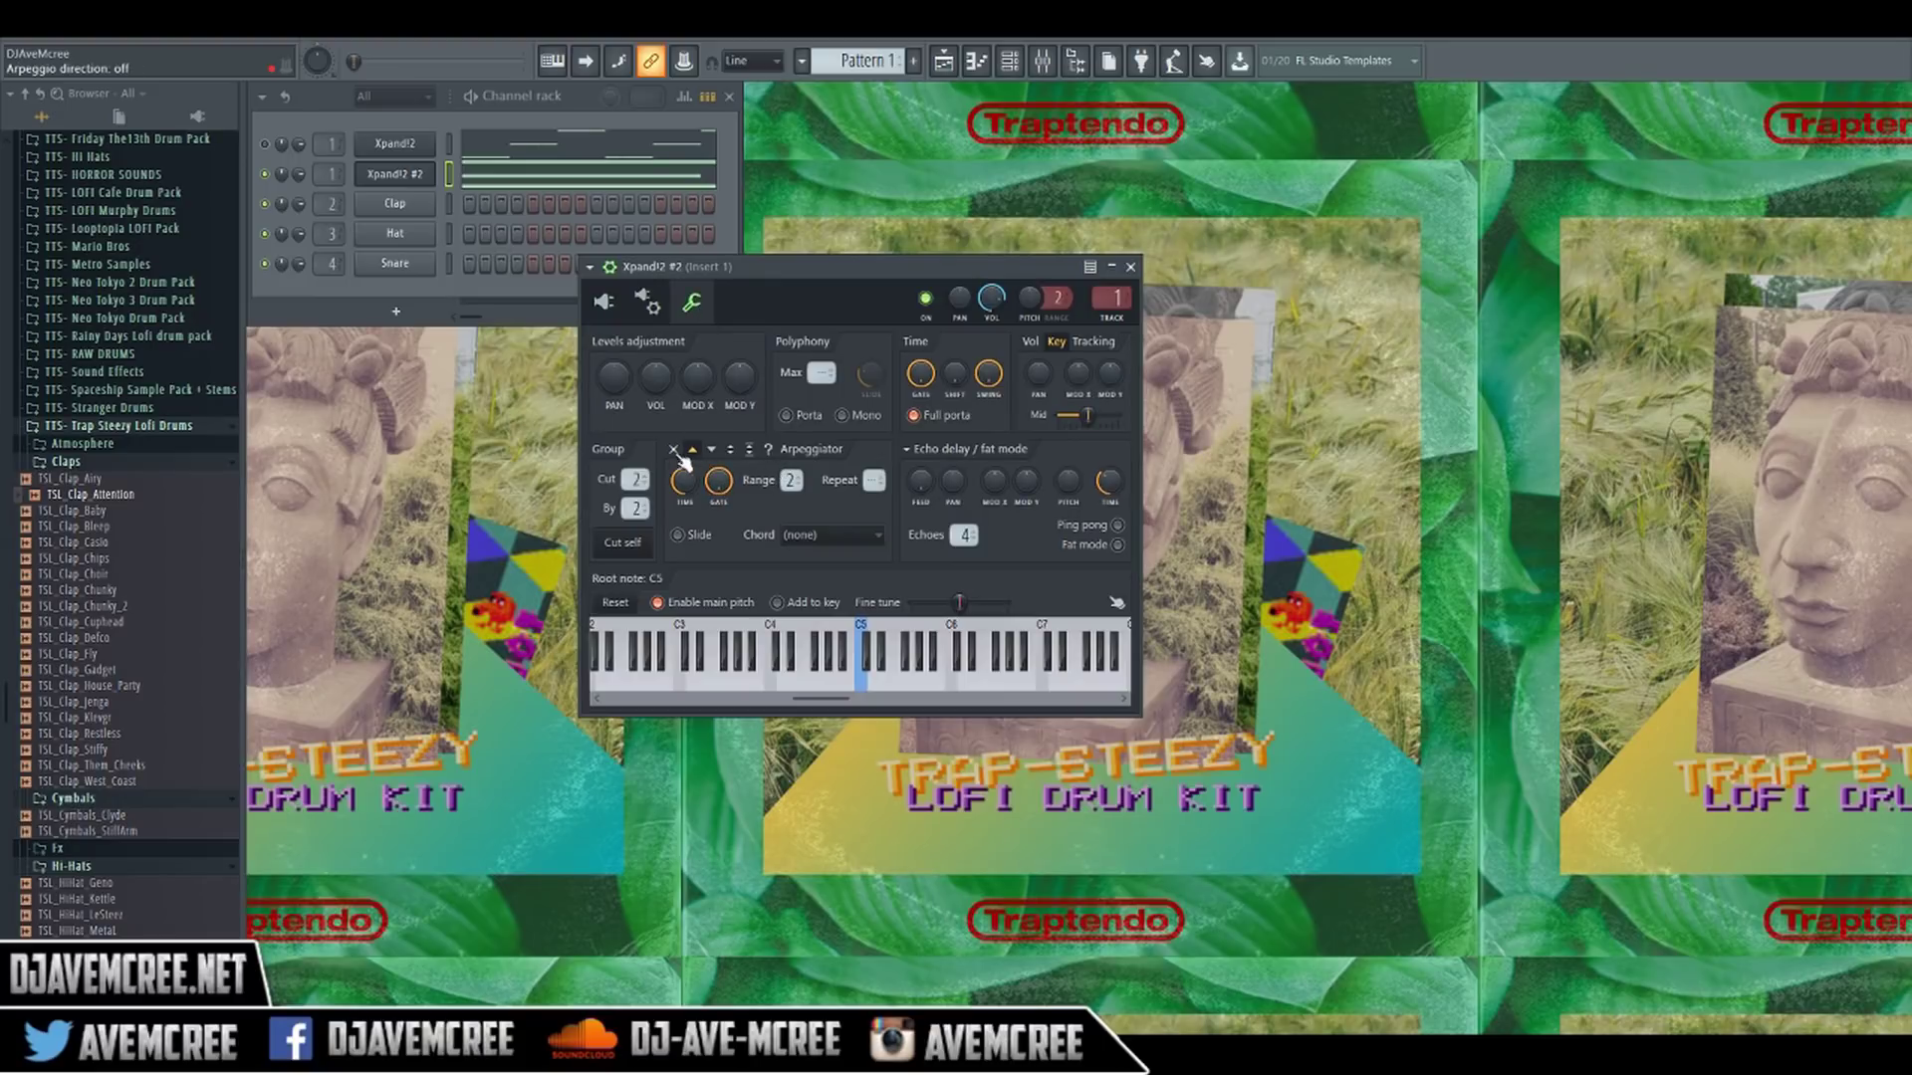
click(673, 451)
click(587, 179)
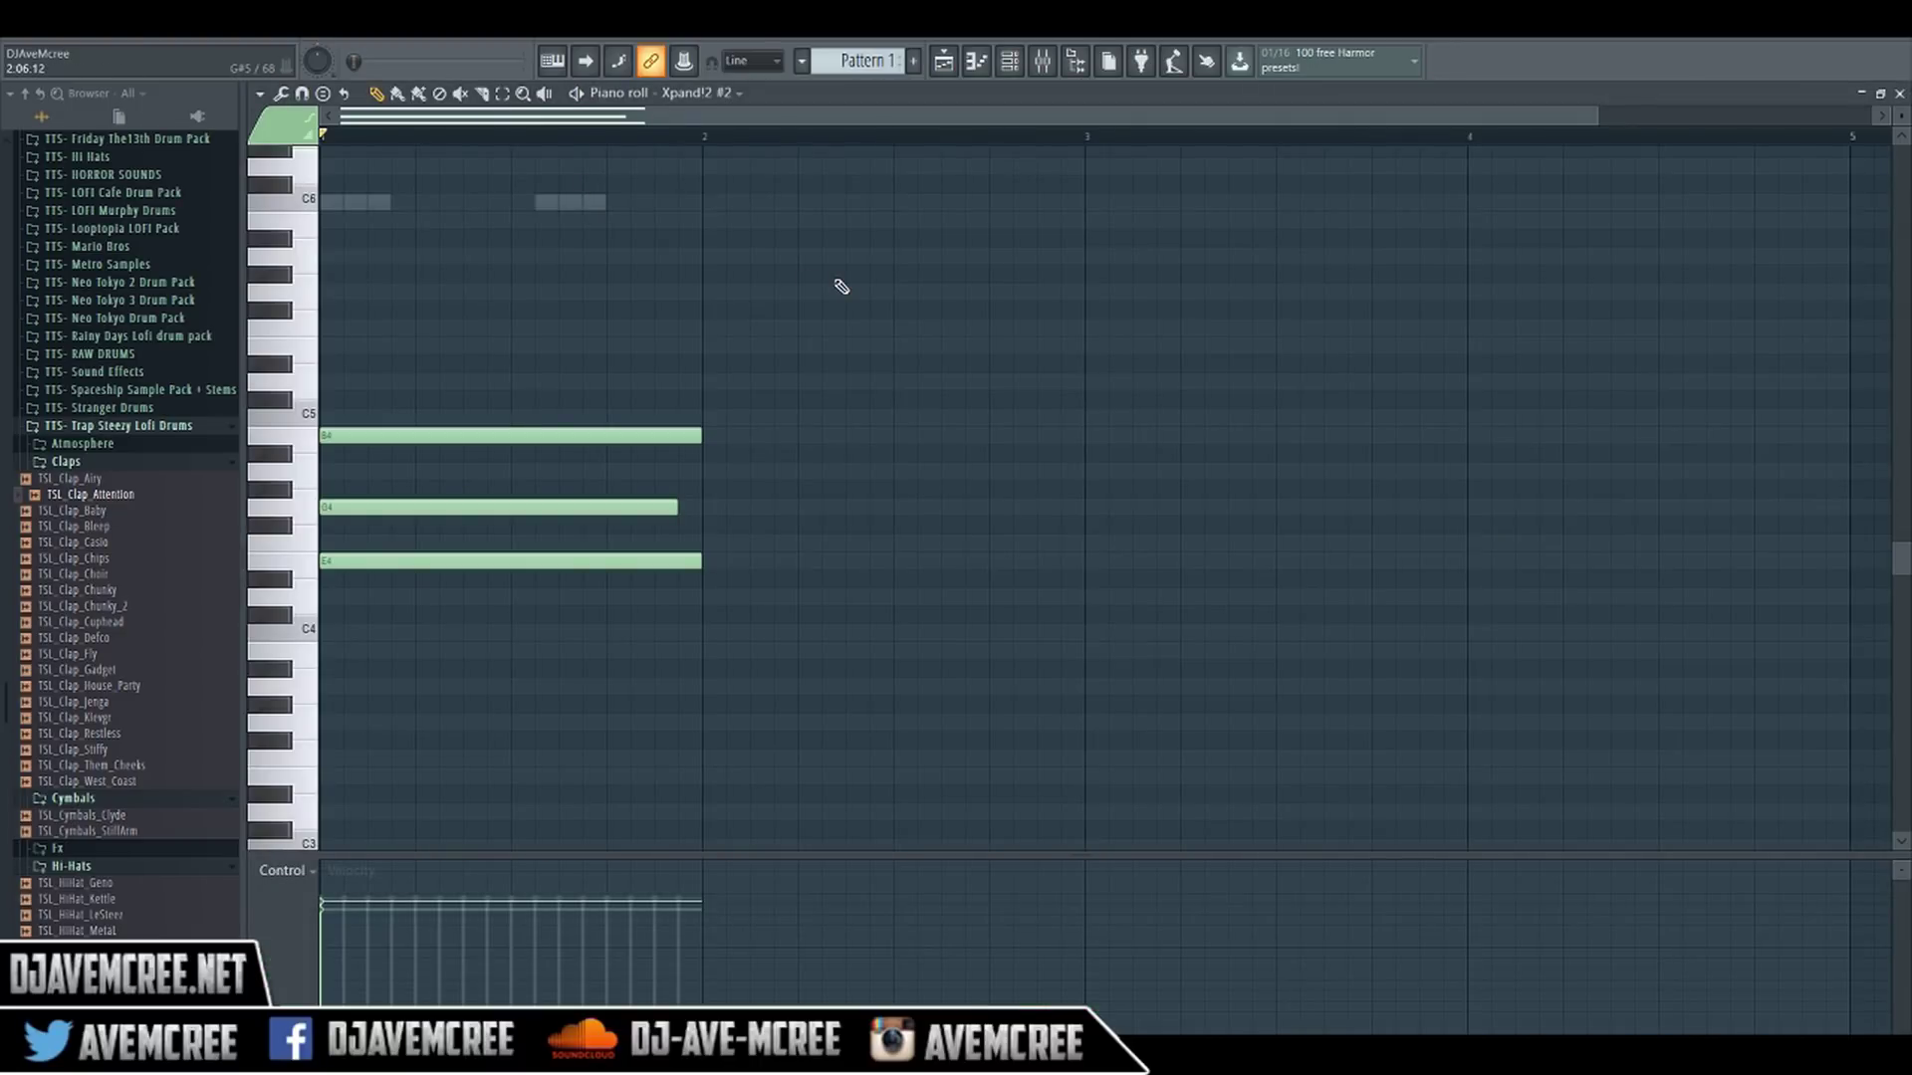
- Arpeggiate the whole chord into short notes climbing from E4, accept it, and delete a stray note
key(ctrl+a)
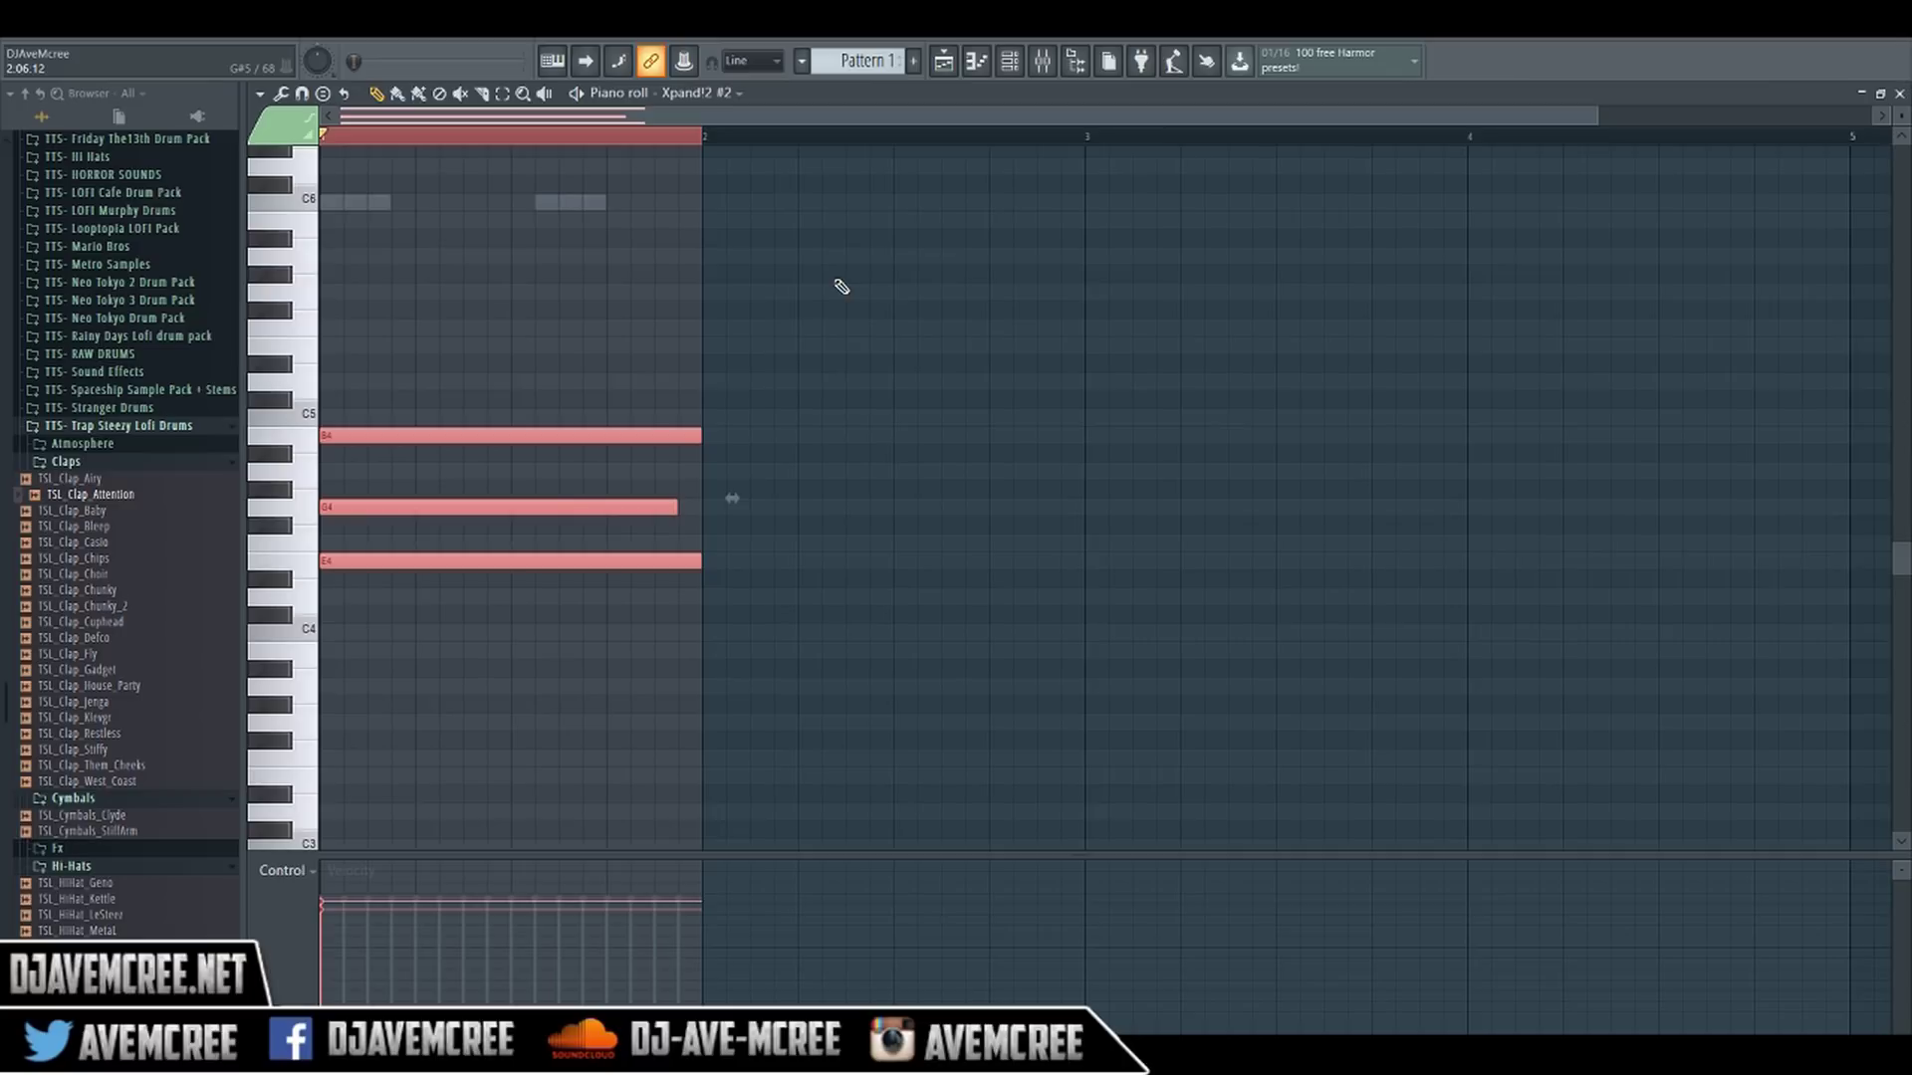
key(alt+a)
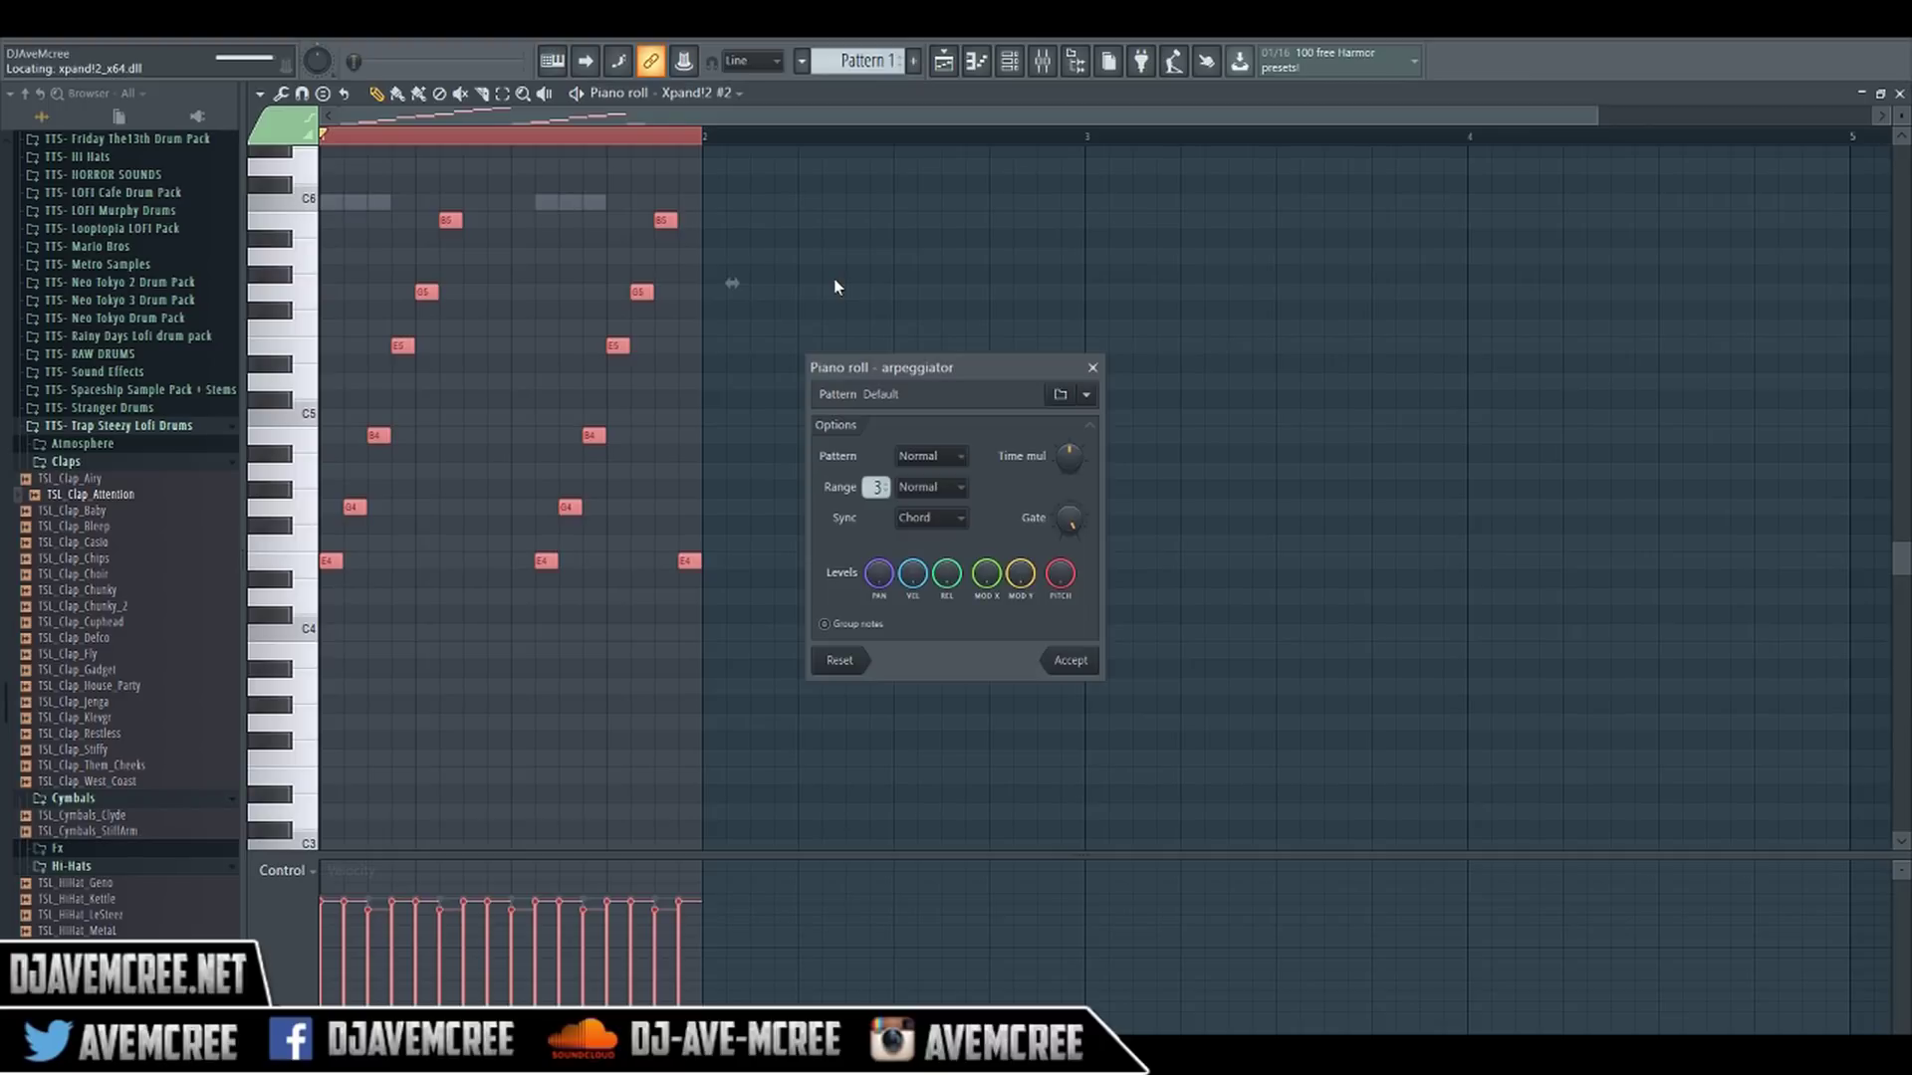
key(space)
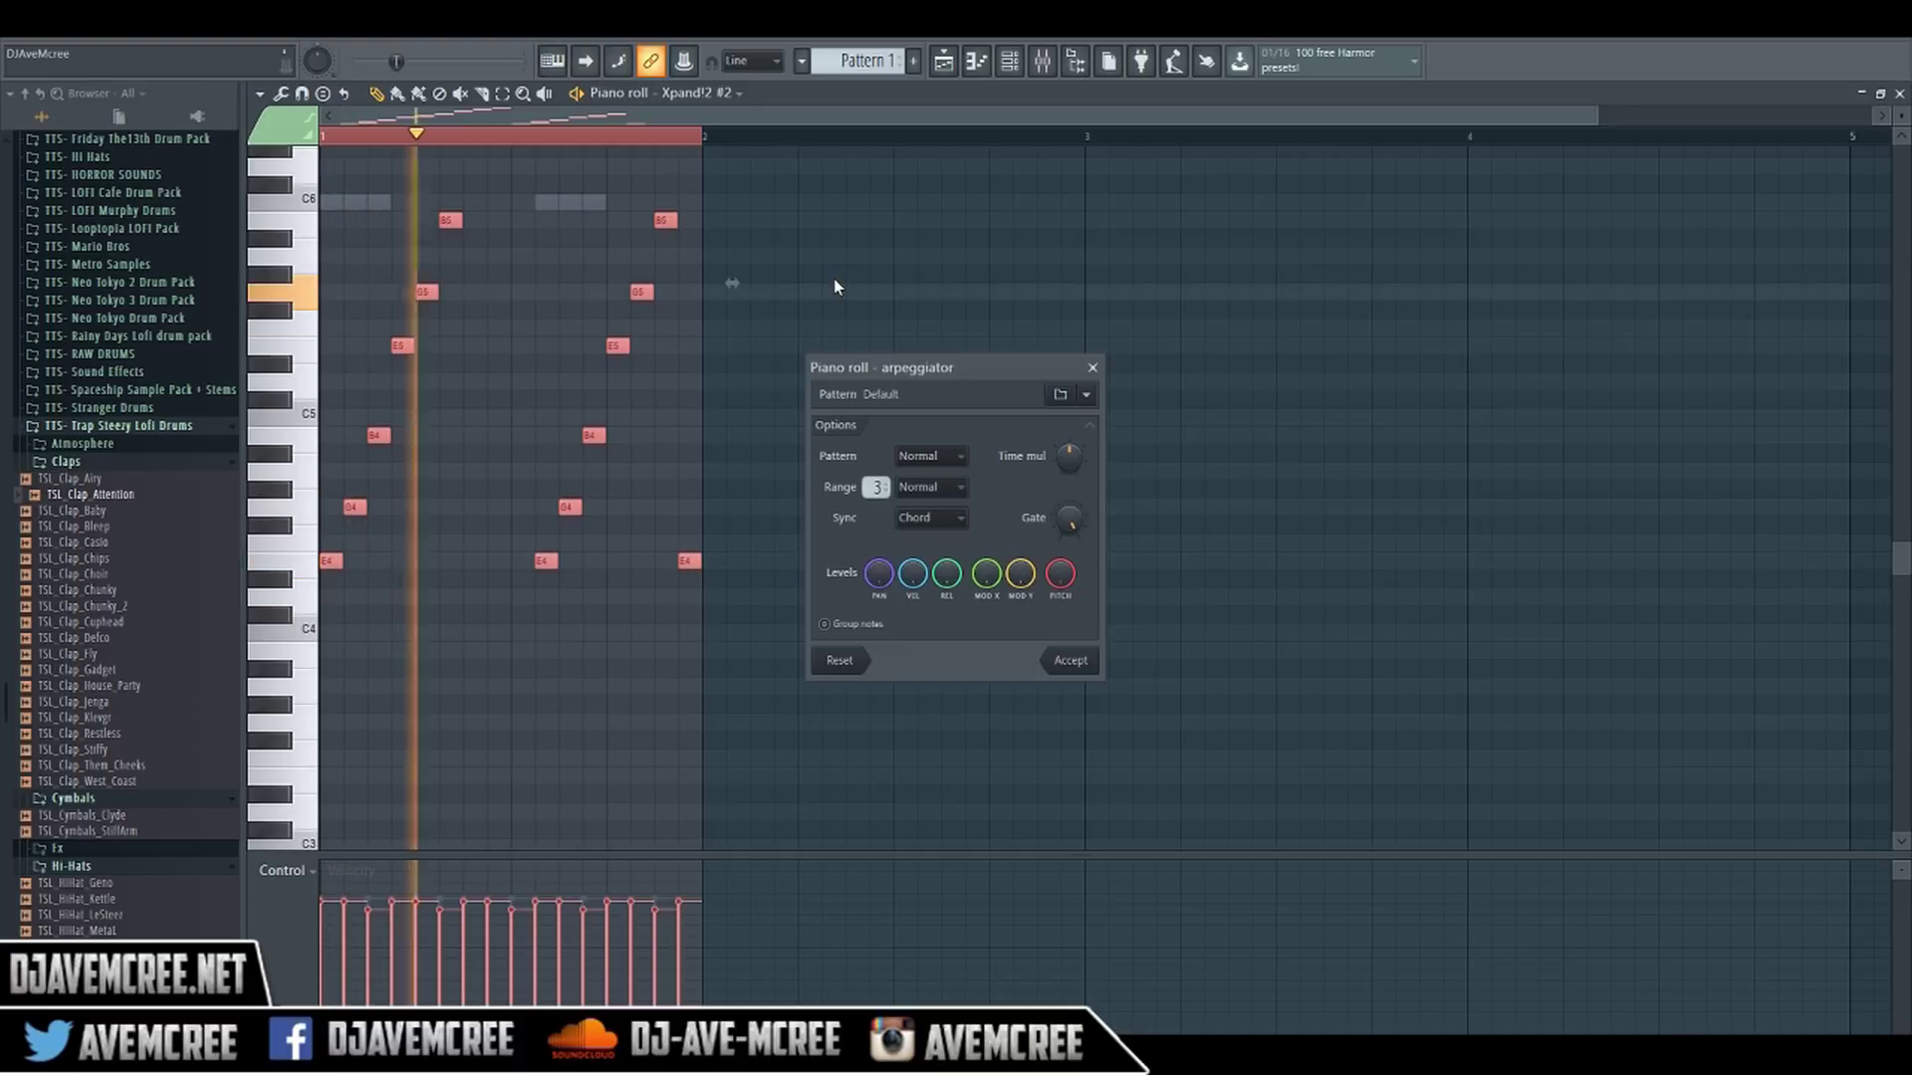
key(space)
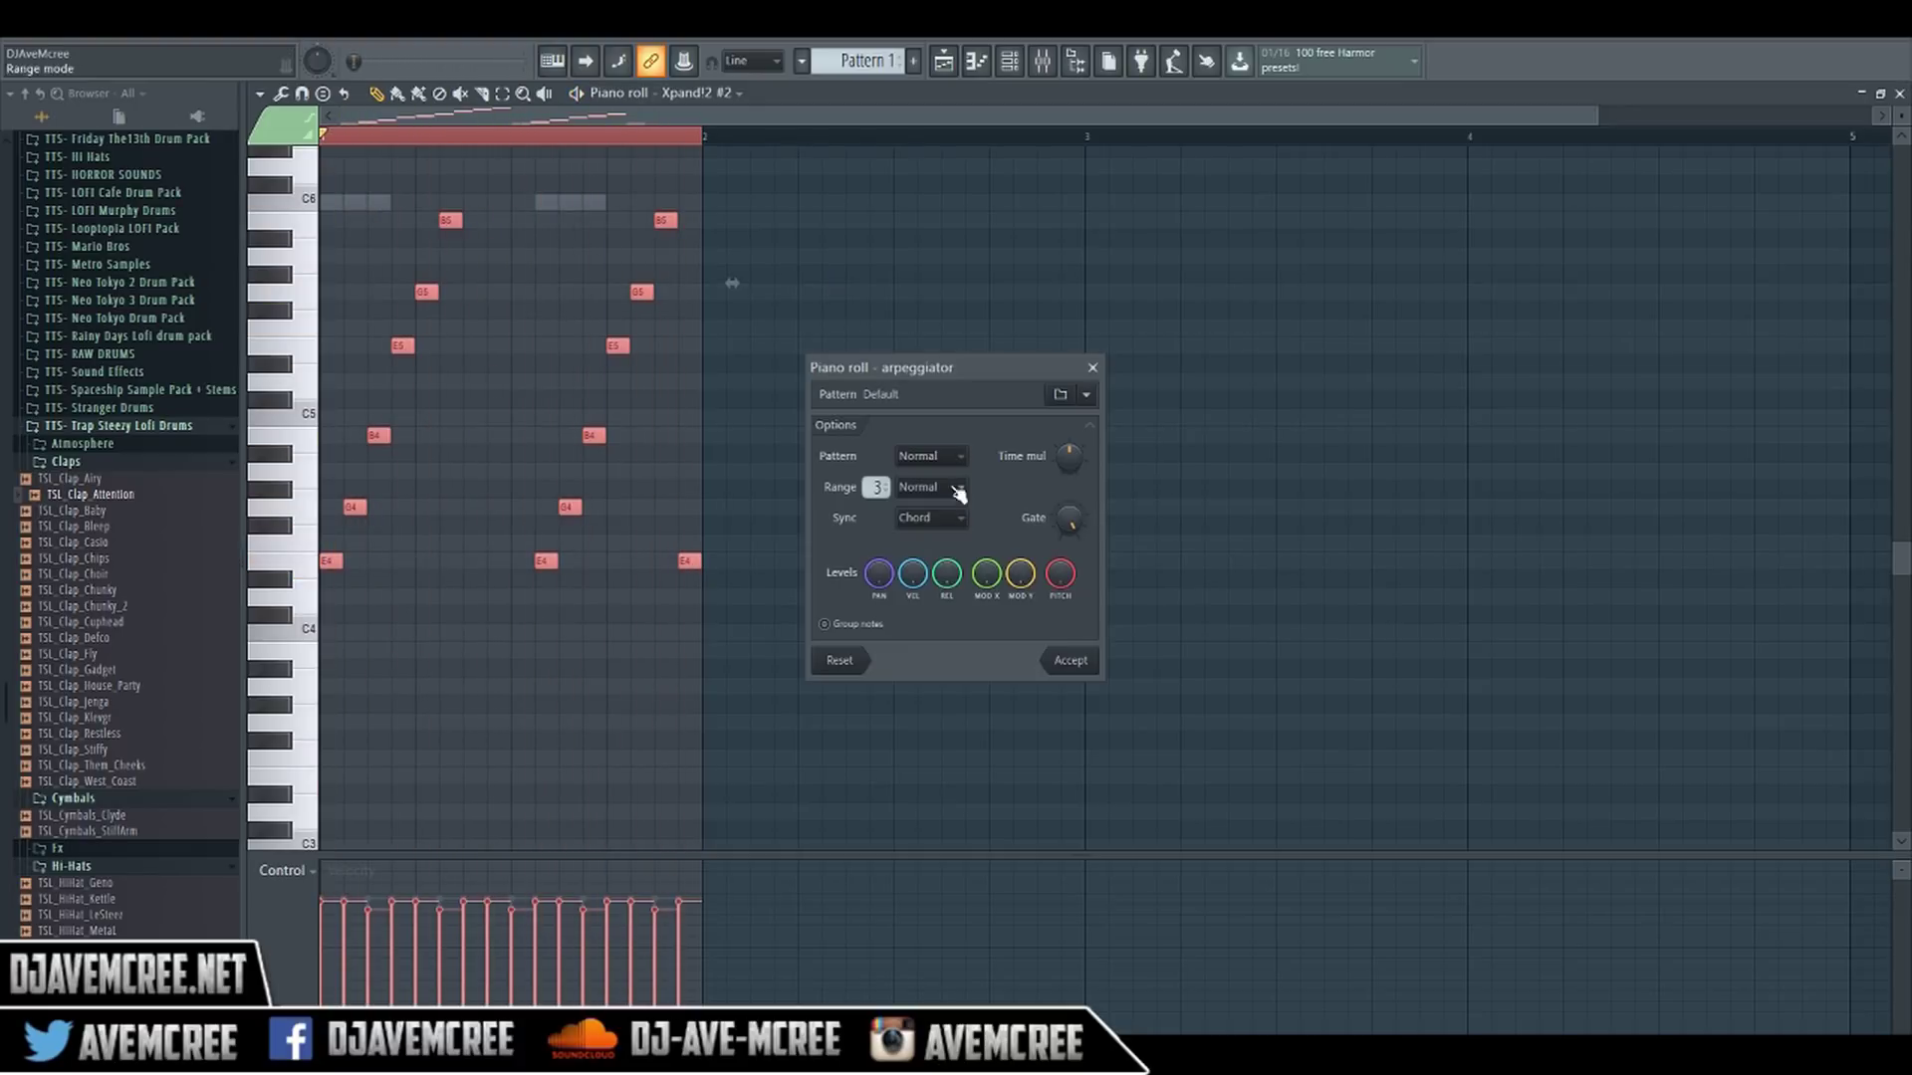
click(1070, 661)
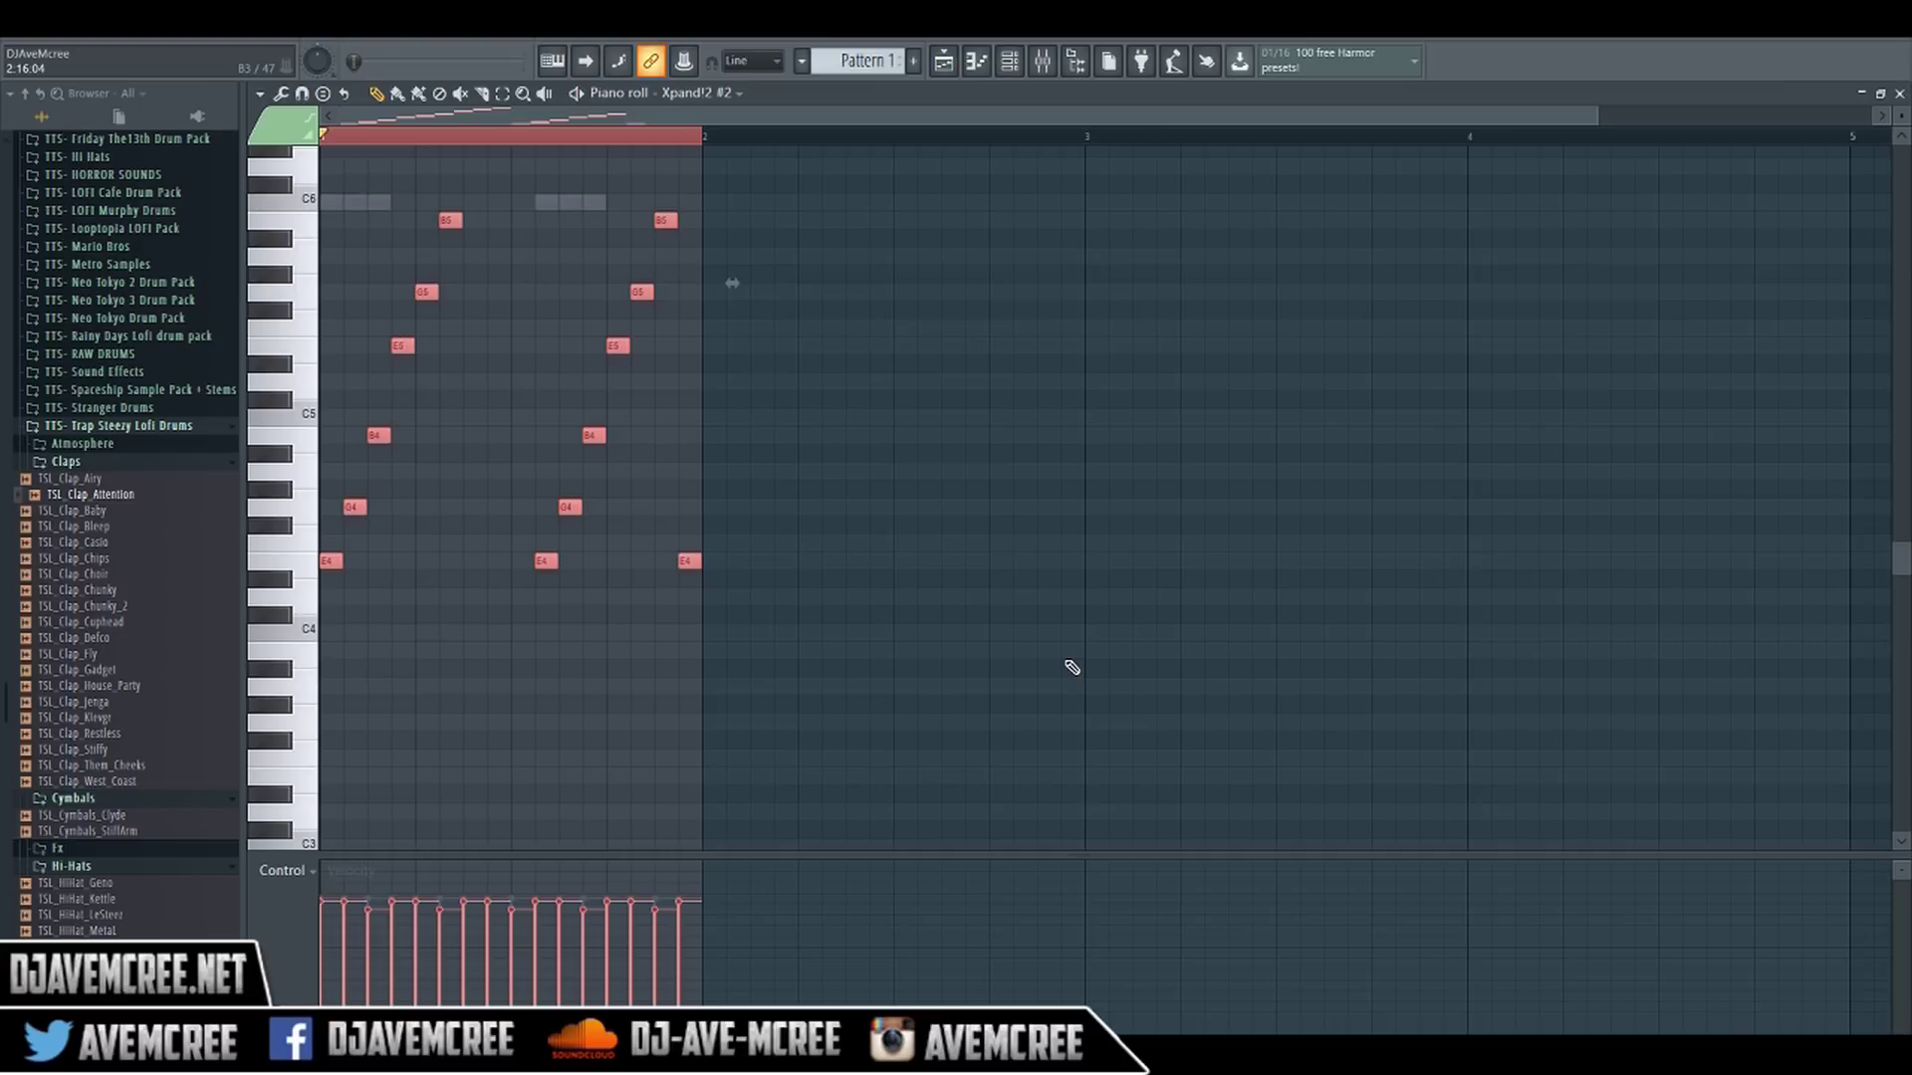
click(562, 364)
right_click(602, 373)
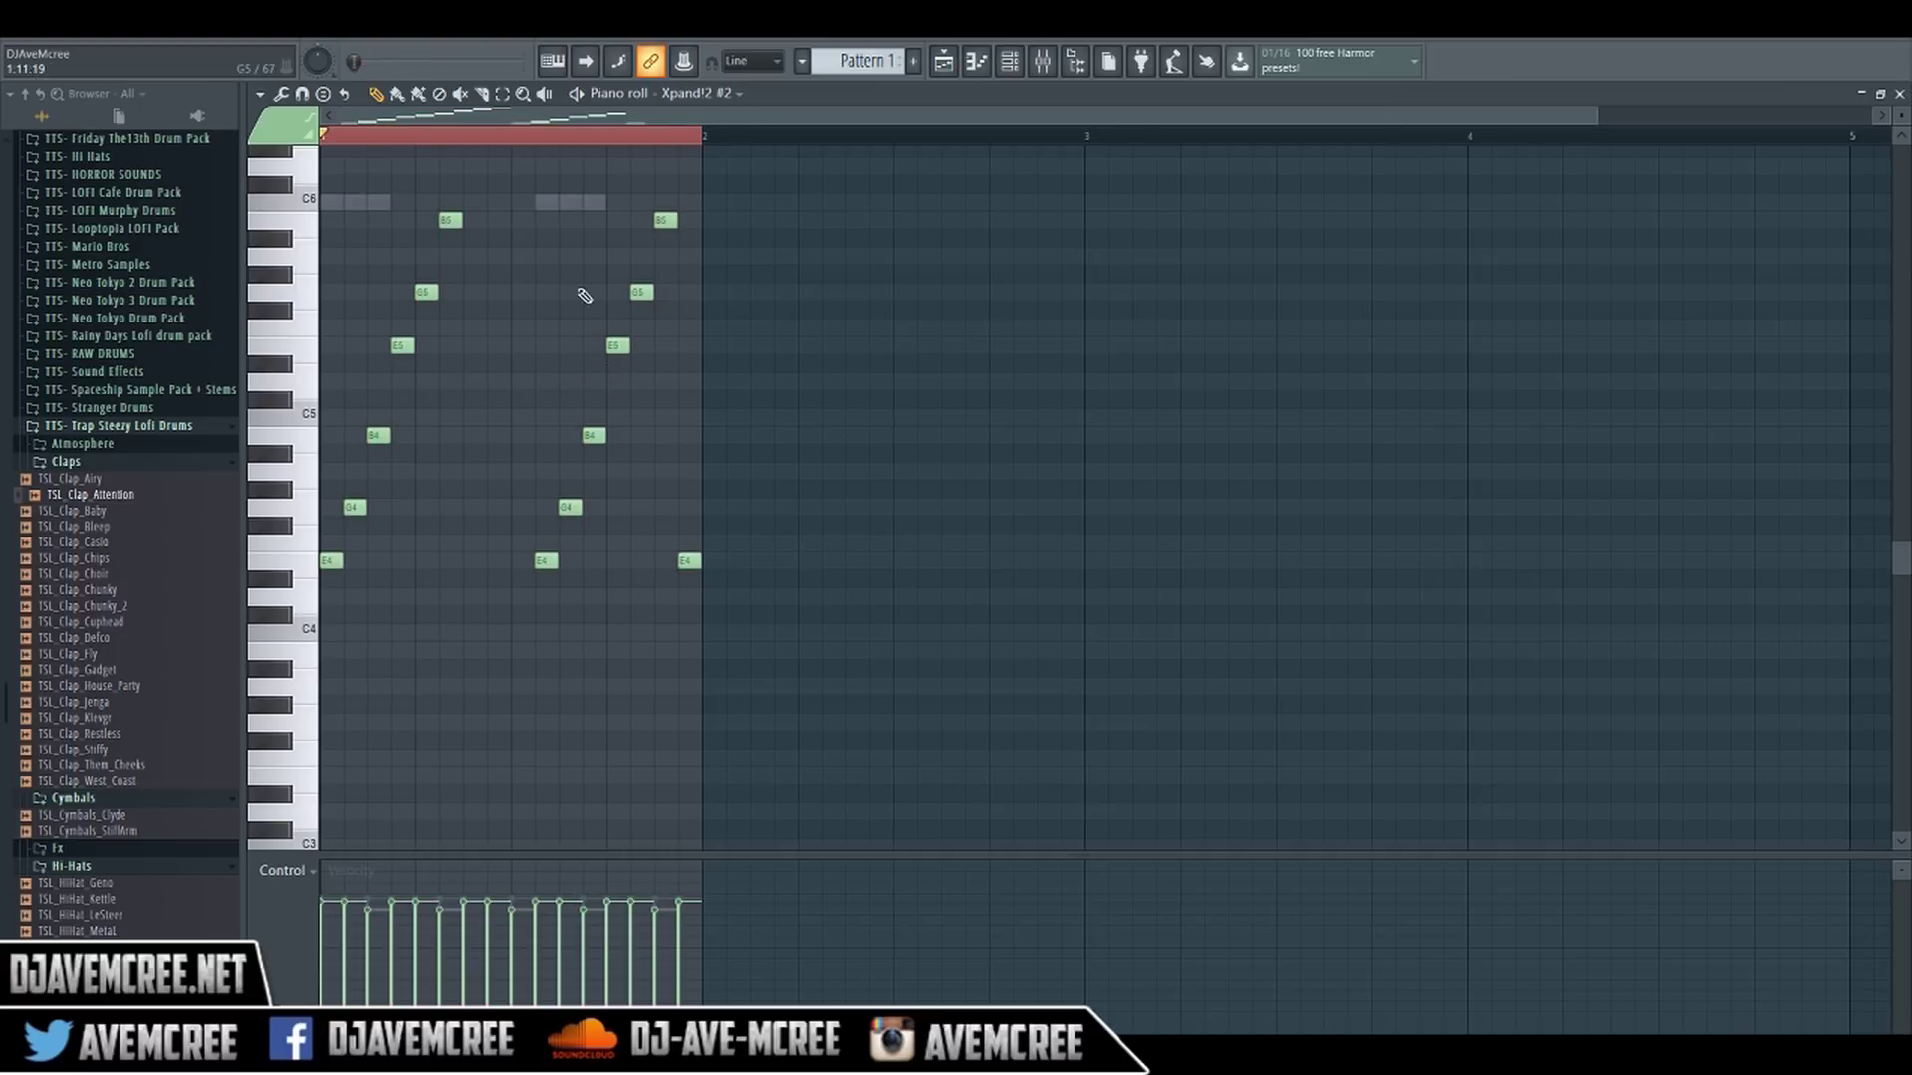
- Shift the second arpeggio pass down two semitones and play it back to check
drag(546, 196, 810, 749)
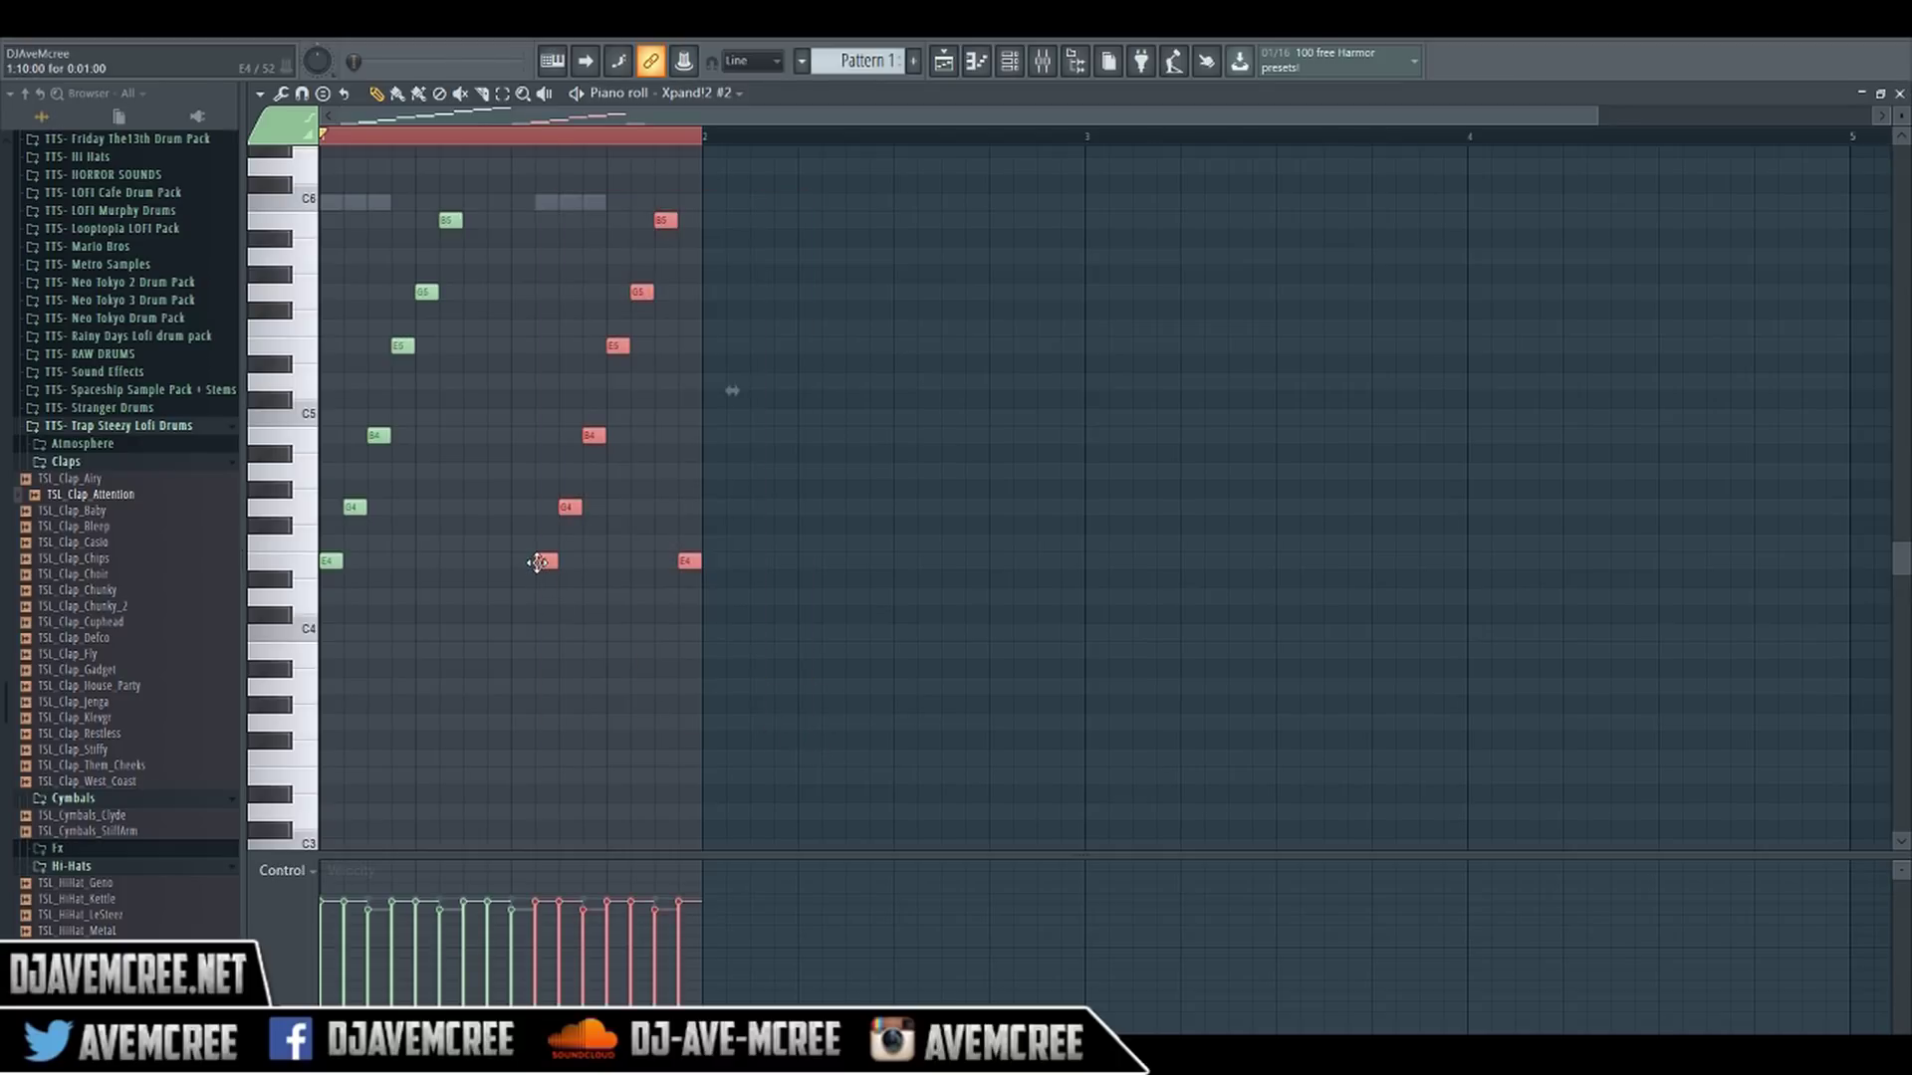
drag(541, 574, 541, 610)
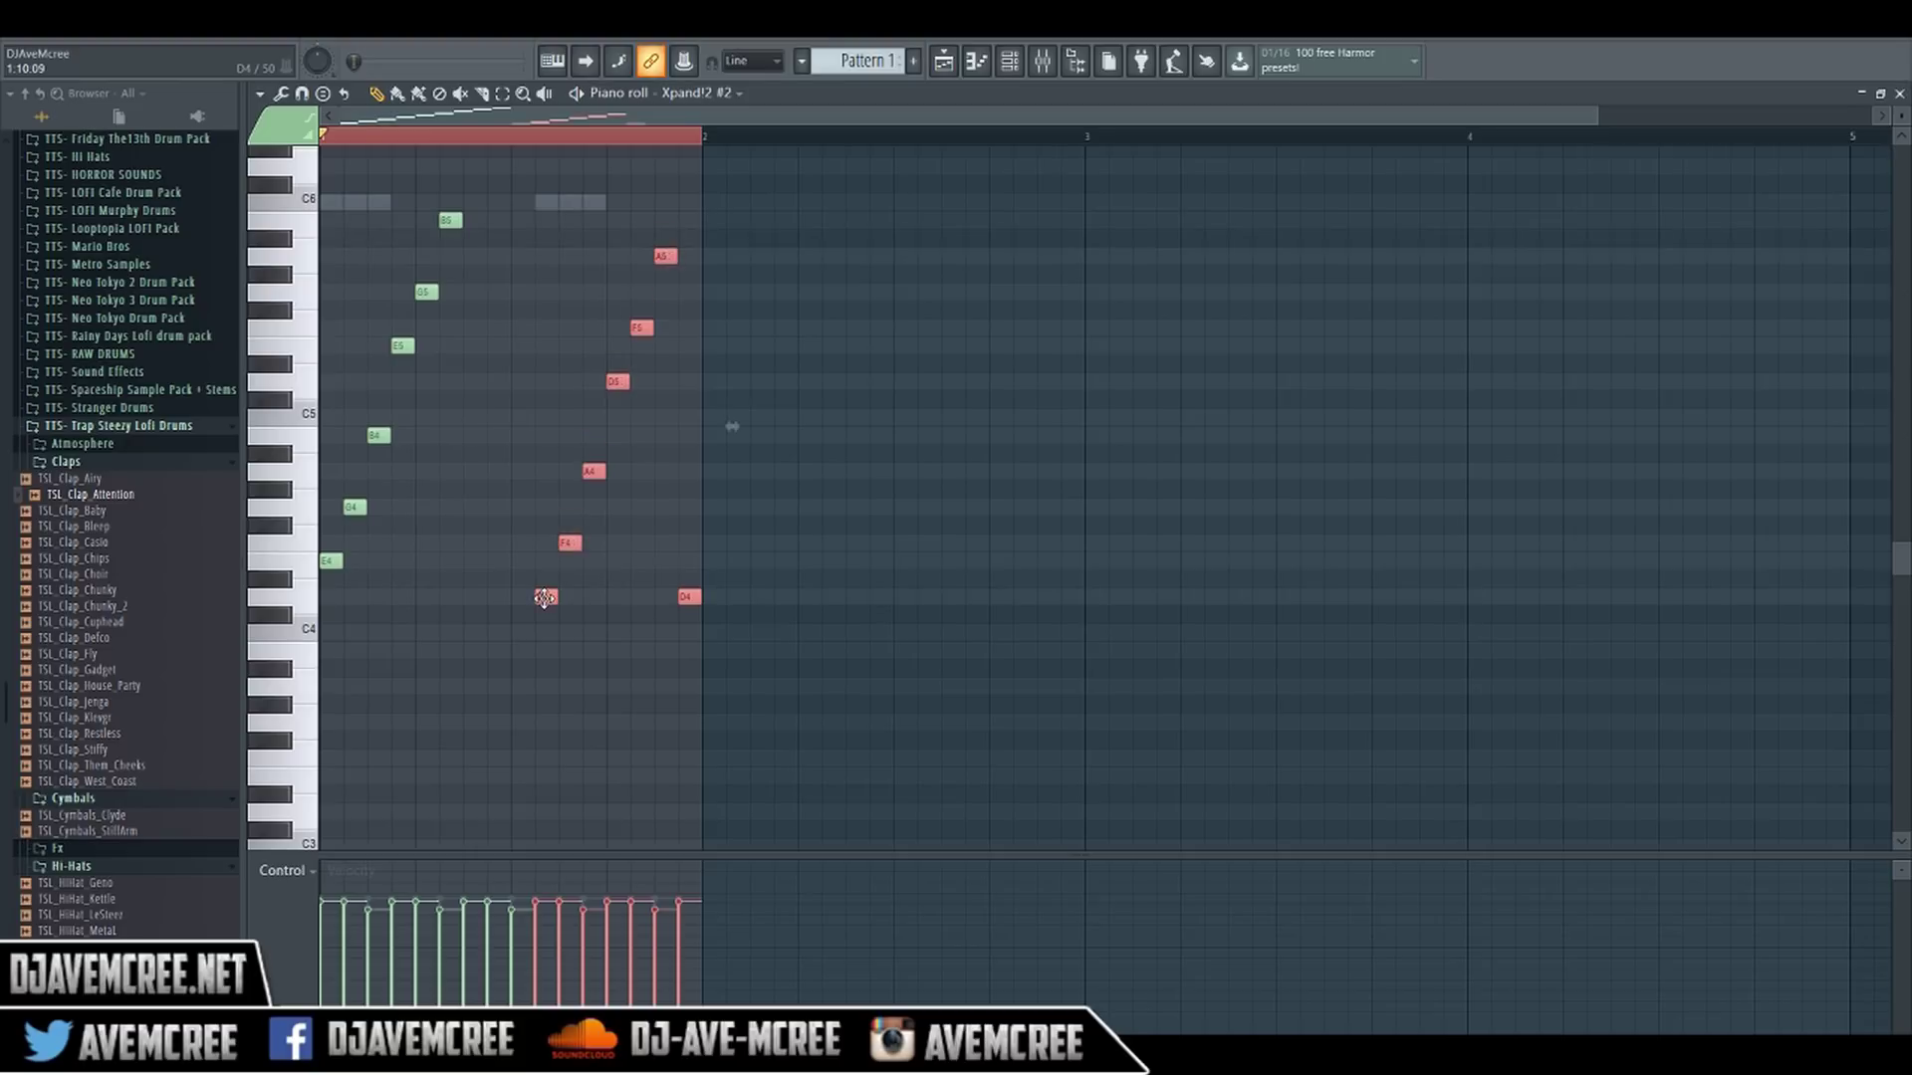
key(space)
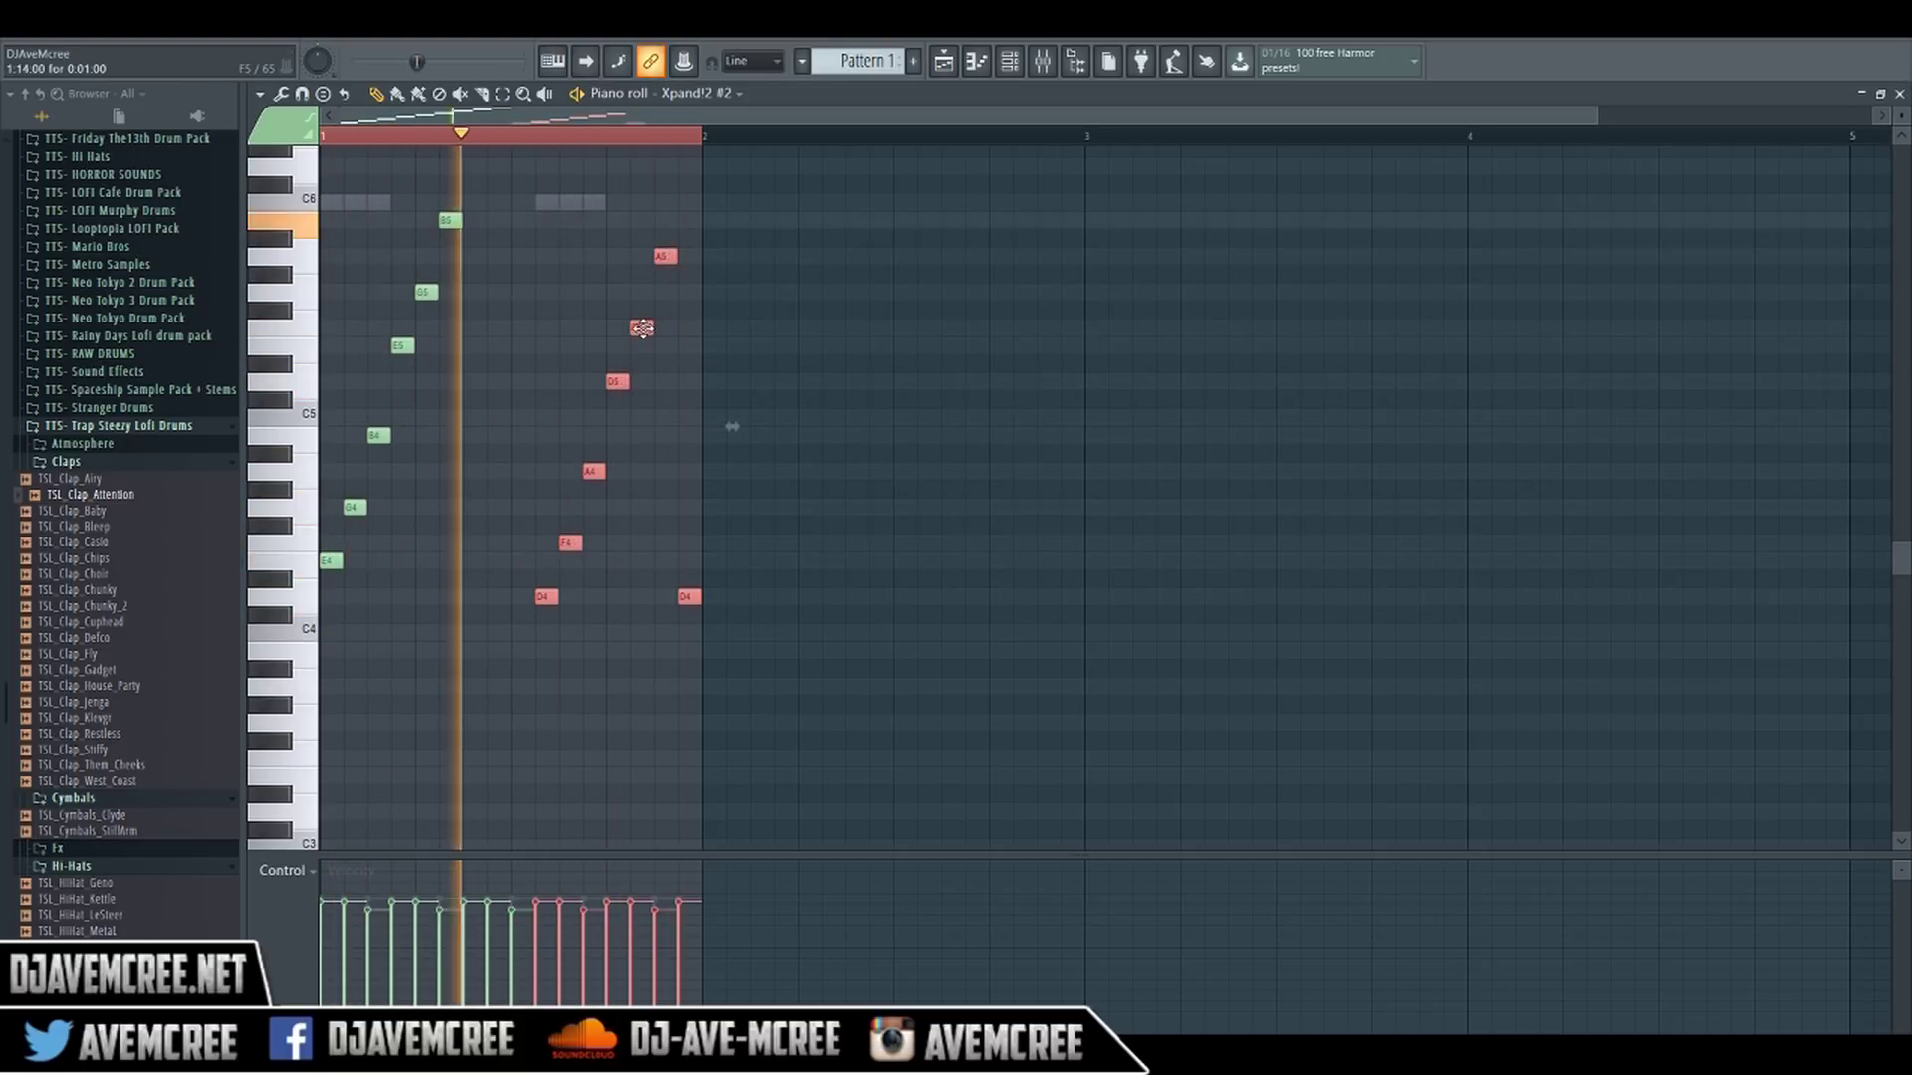
key(space)
- Delete the E5 and D5 notes from the Xpand!2 #2 pattern and close the piano roll
right_click(401, 346)
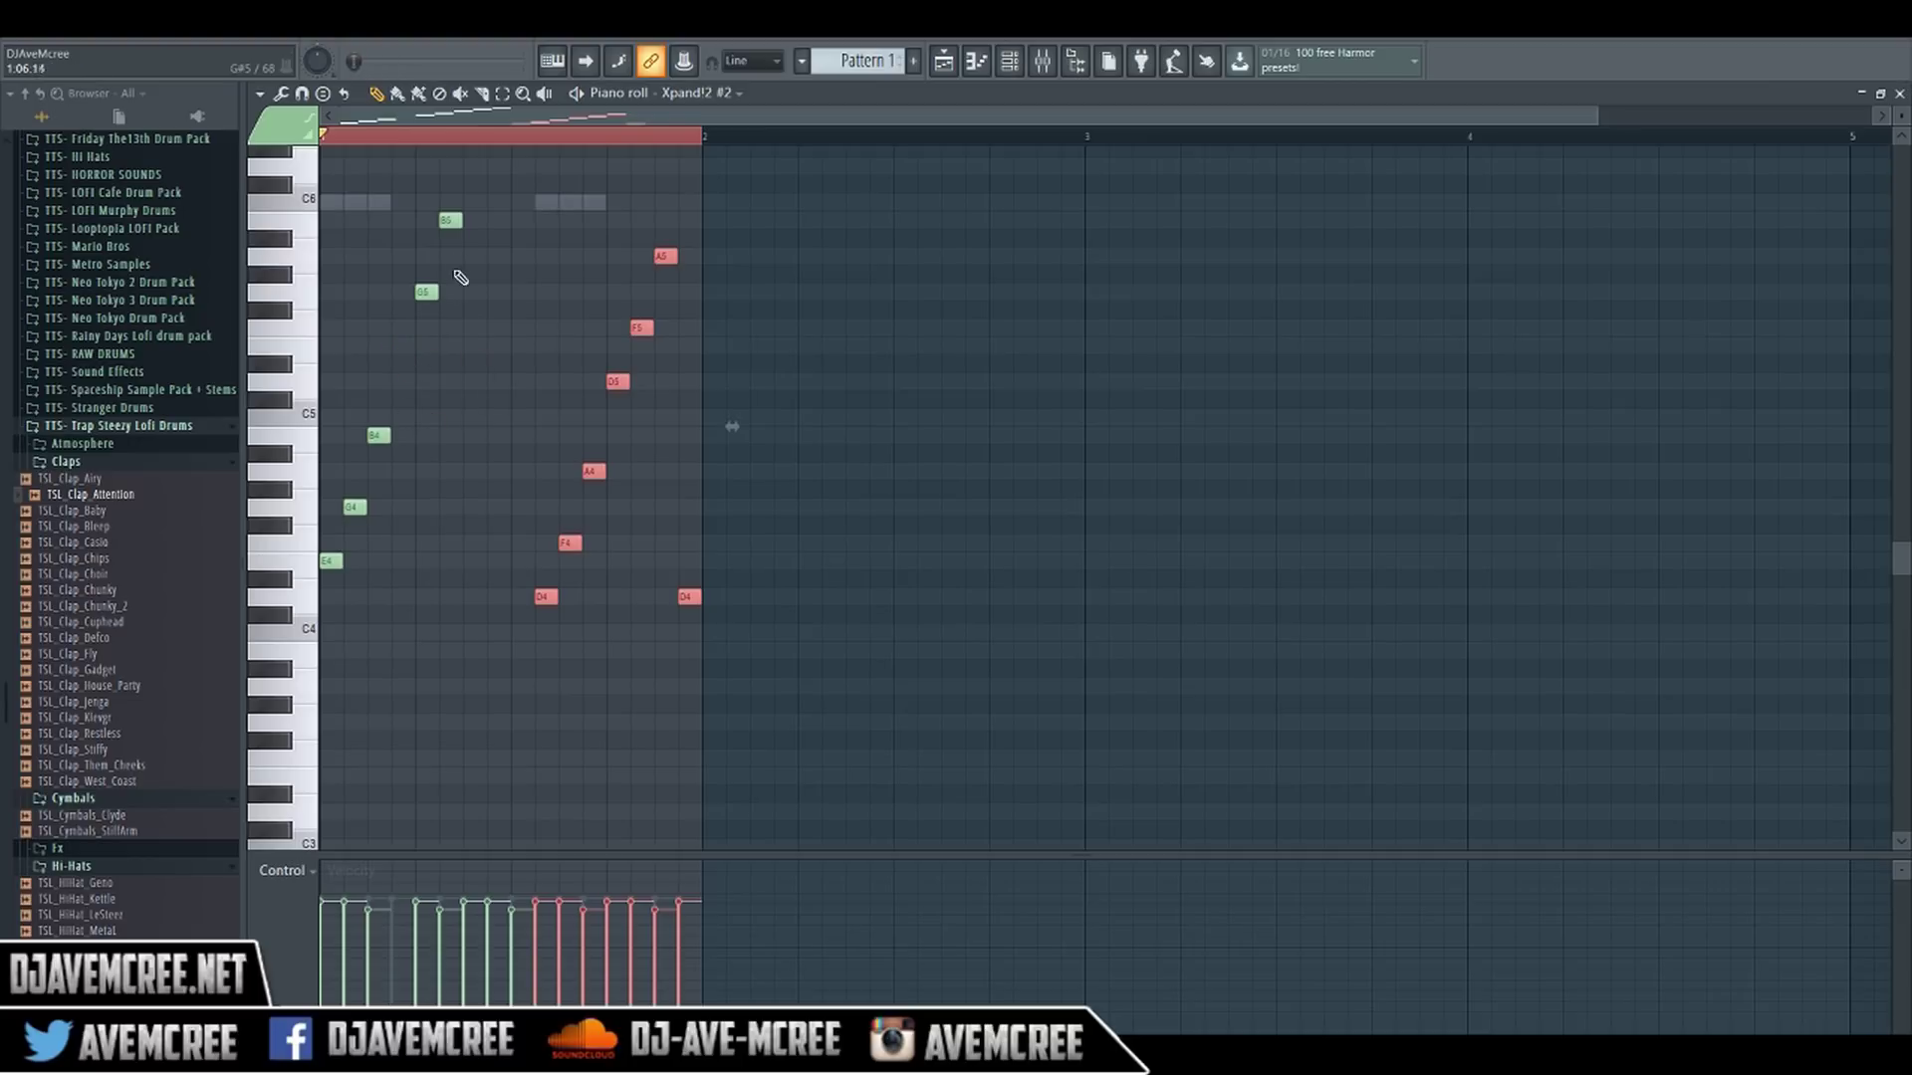
key(space)
right_click(626, 386)
click(1899, 94)
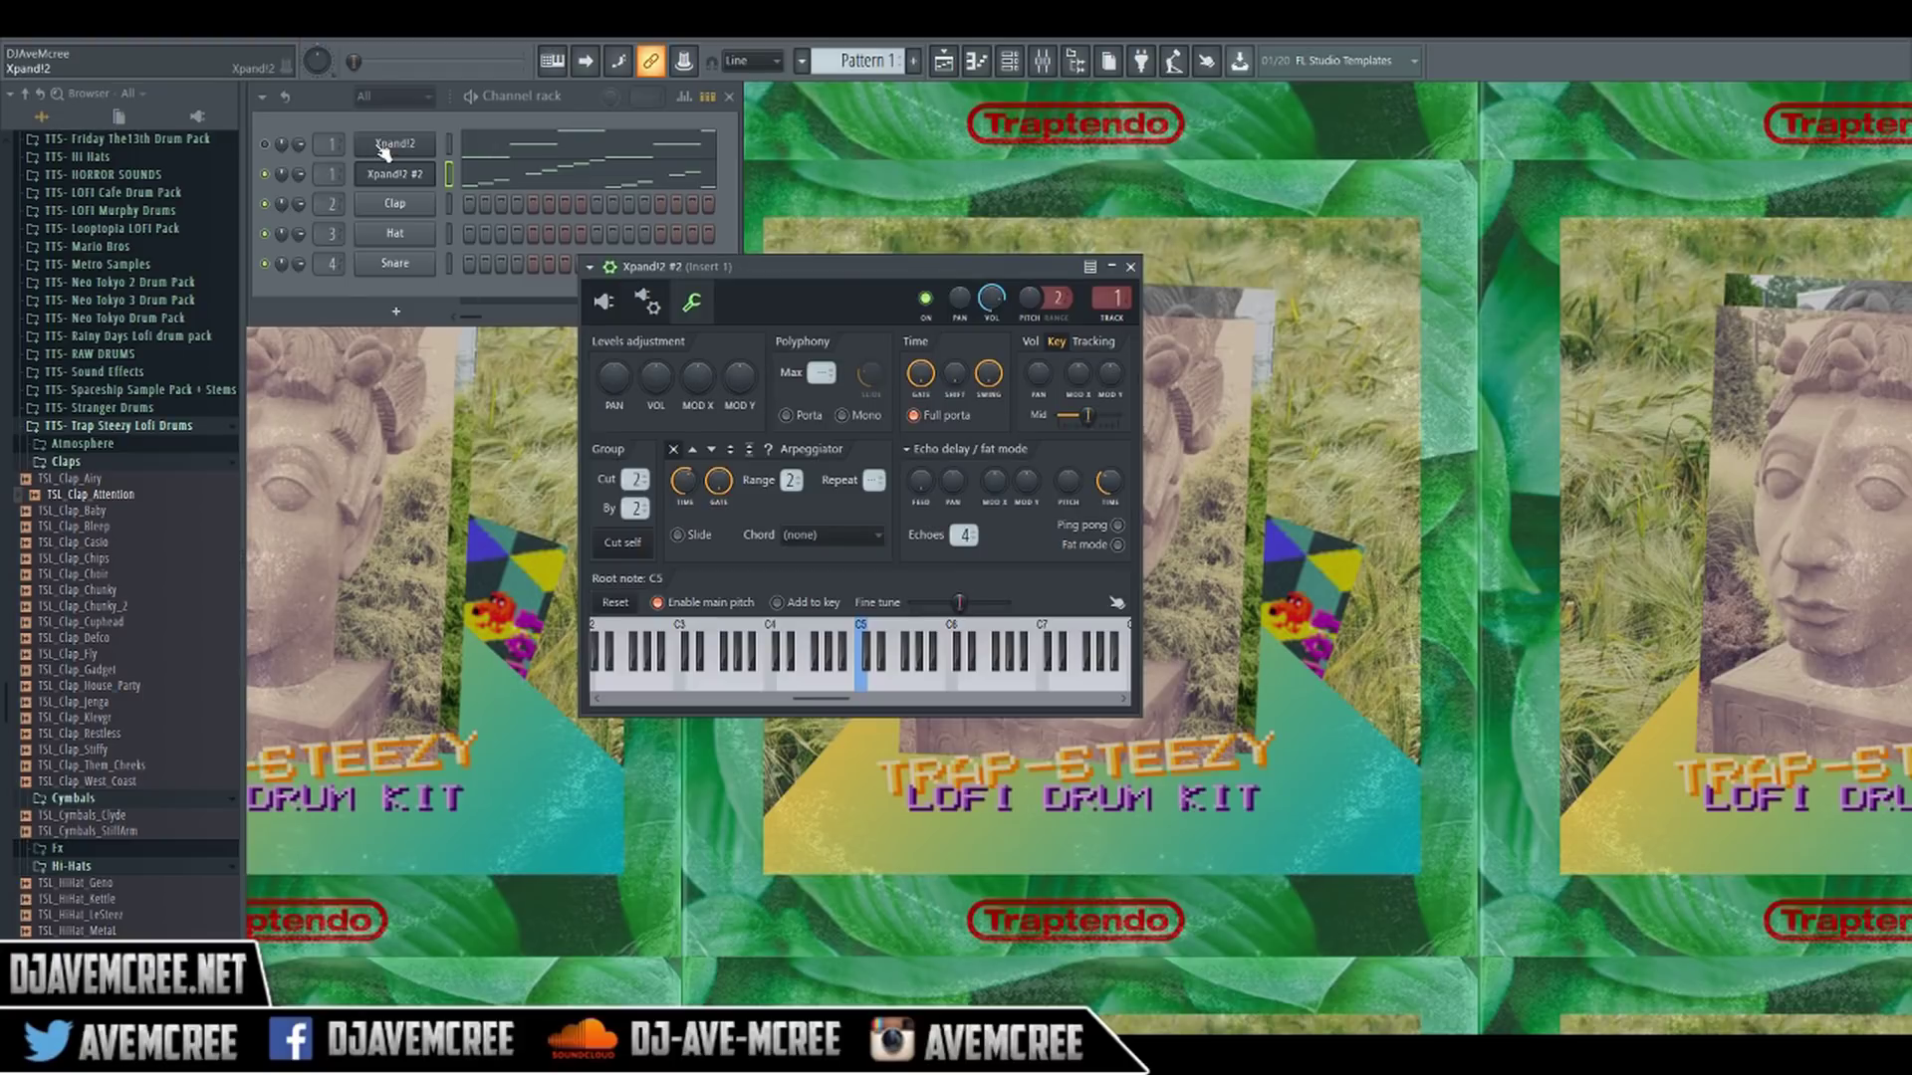
- Open the original Xpand!2 channel's C6 notes in the piano roll from the channel rack
click(535, 139)
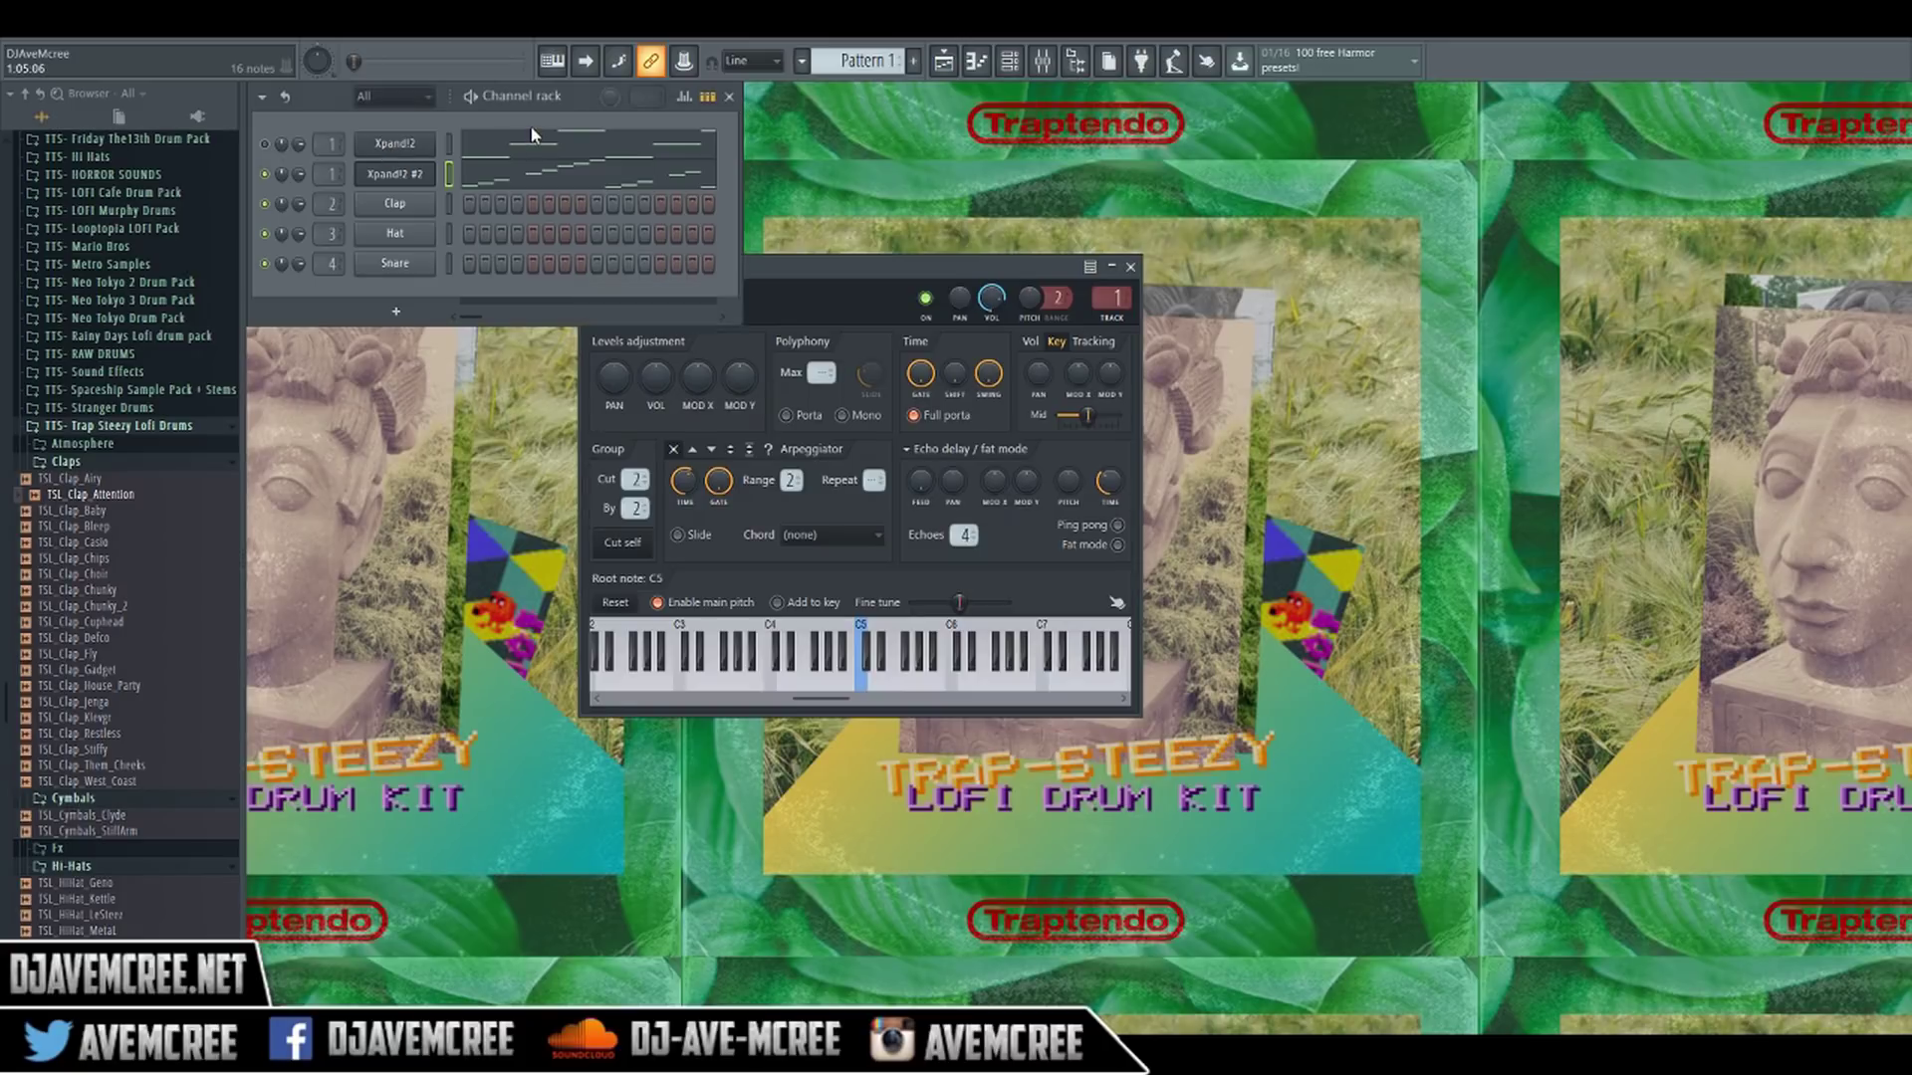
click(535, 149)
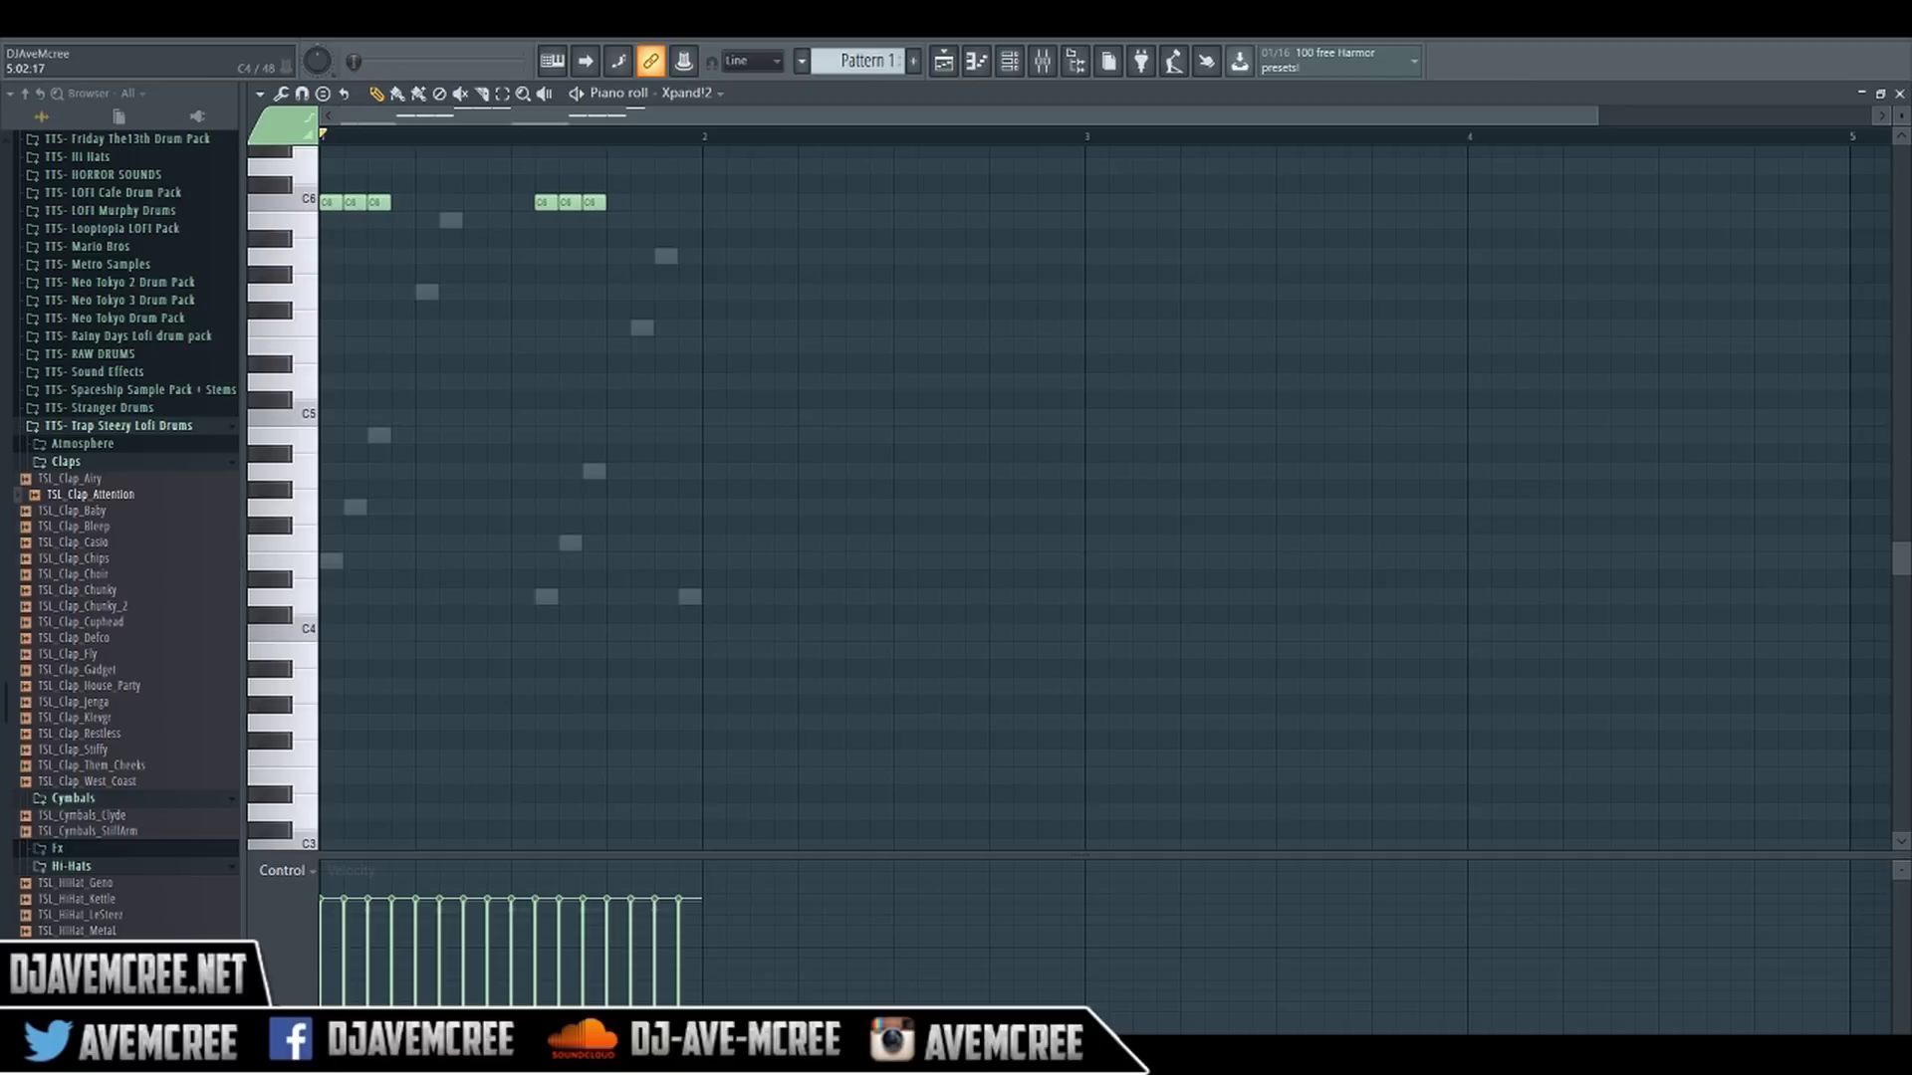
- Scroll up to show the C7 and C8 notes and restore the piano roll to a floating window
drag(1902, 560, 1897, 371)
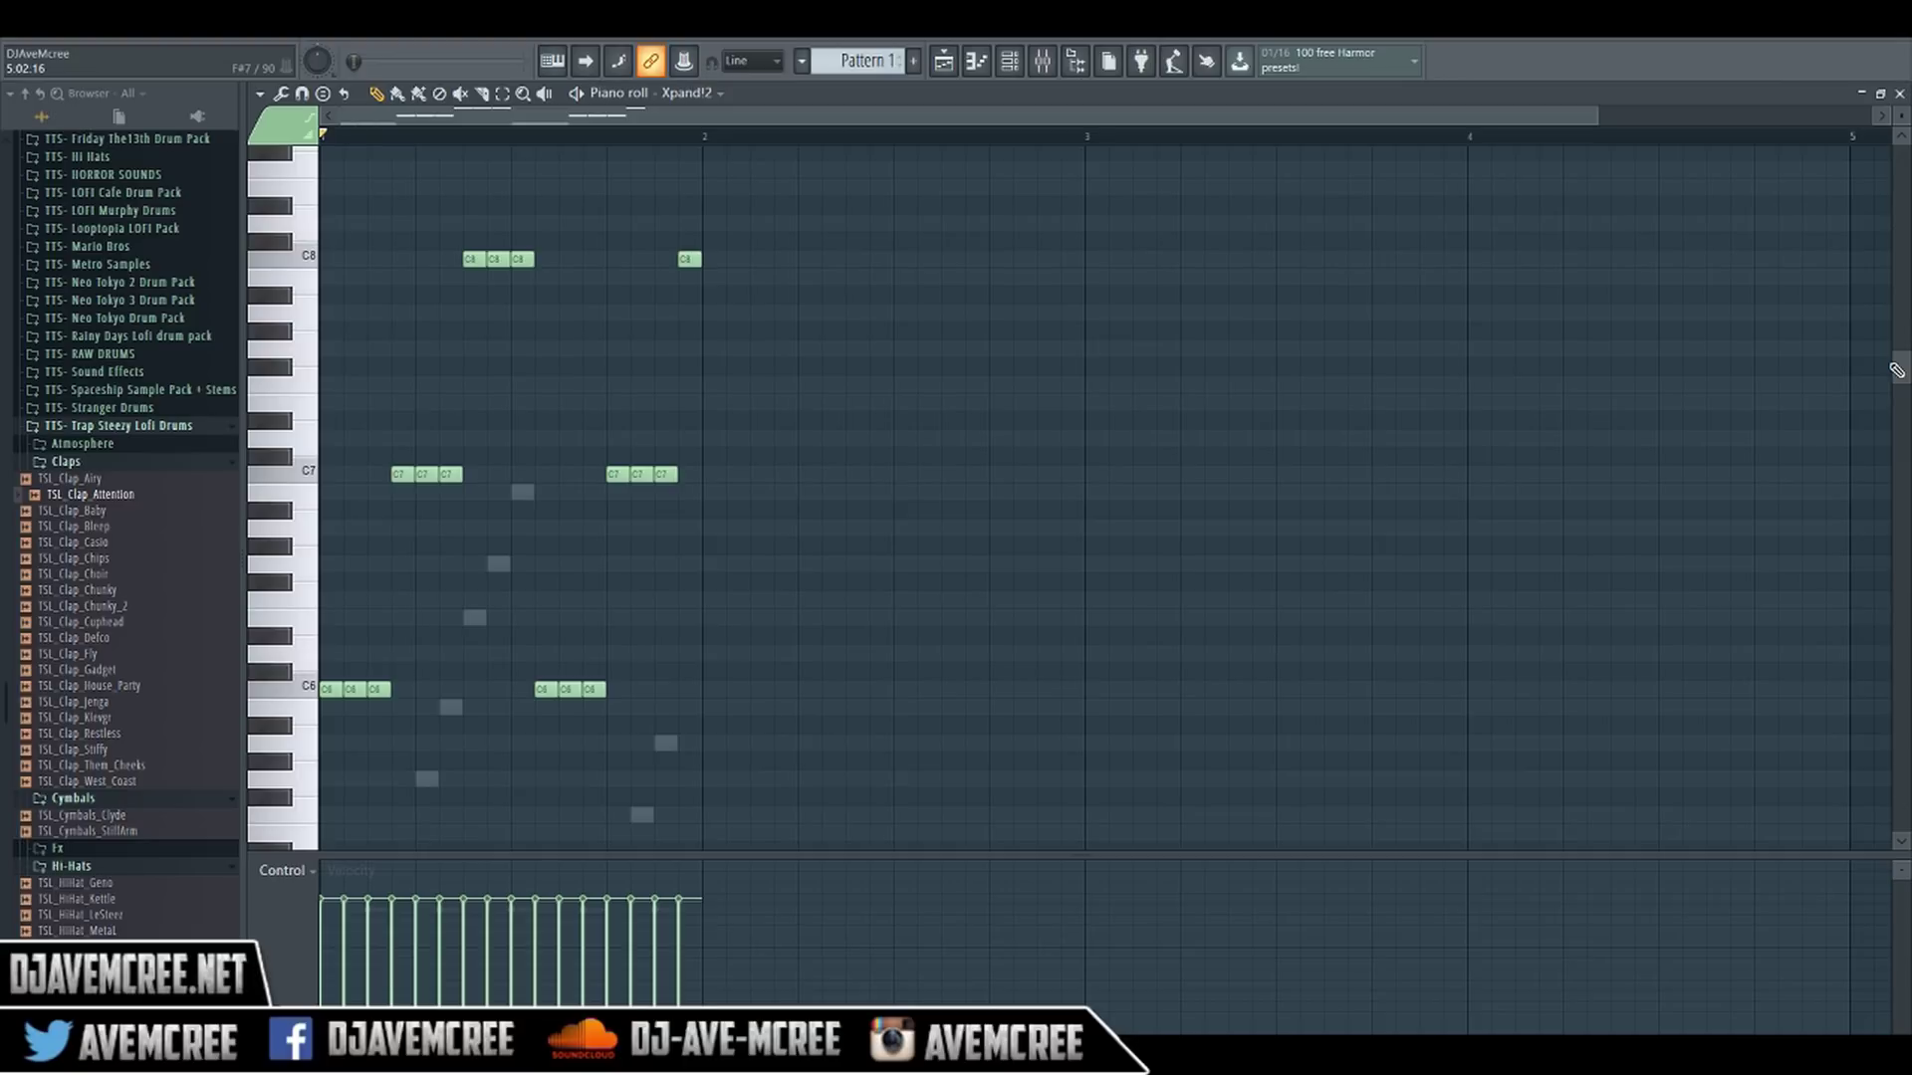
click(1882, 93)
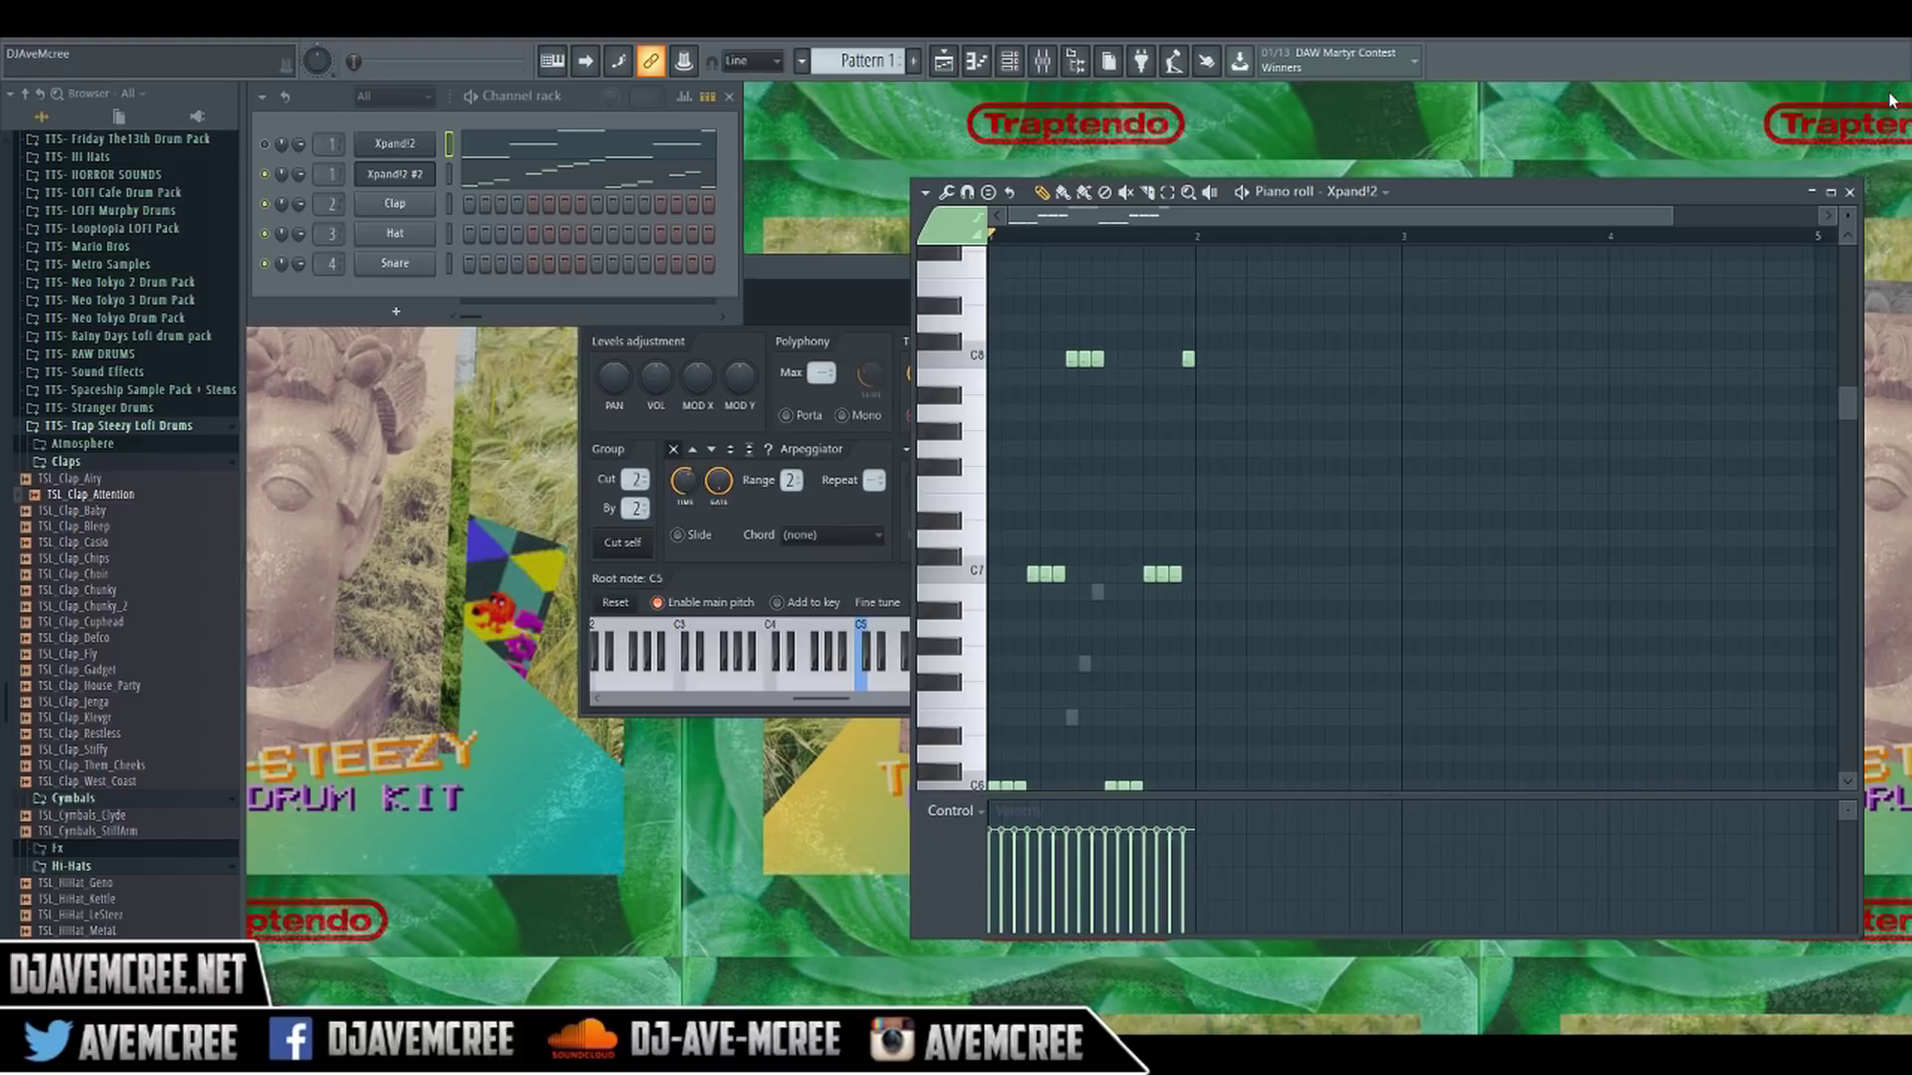